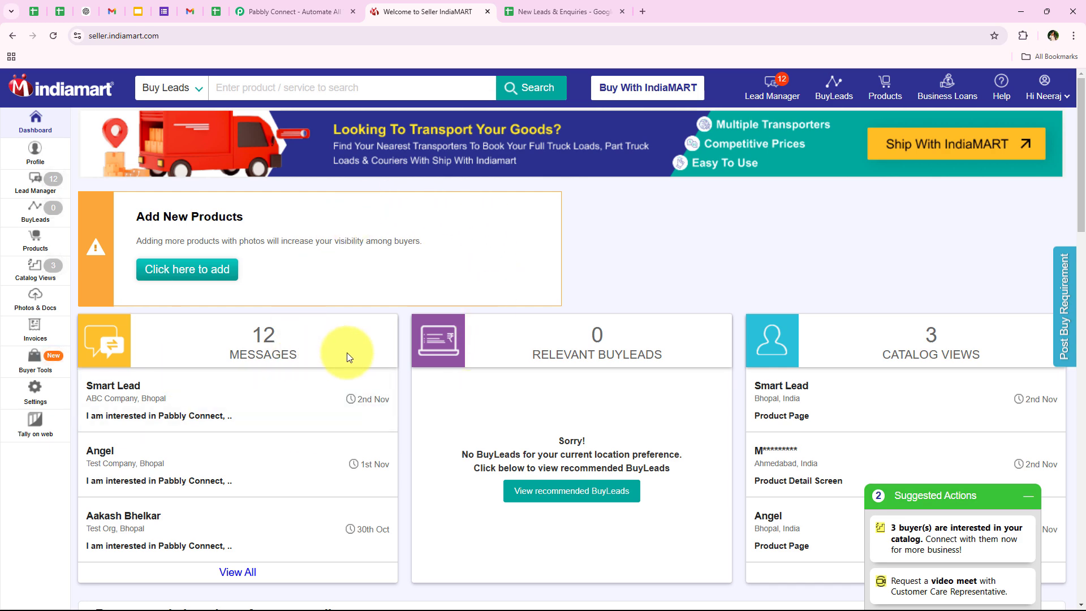
# Step: Review the lead sheet's Name, Email and Enquiries columns, then go to the Pabbly Connect website
pyautogui.click(560, 12)
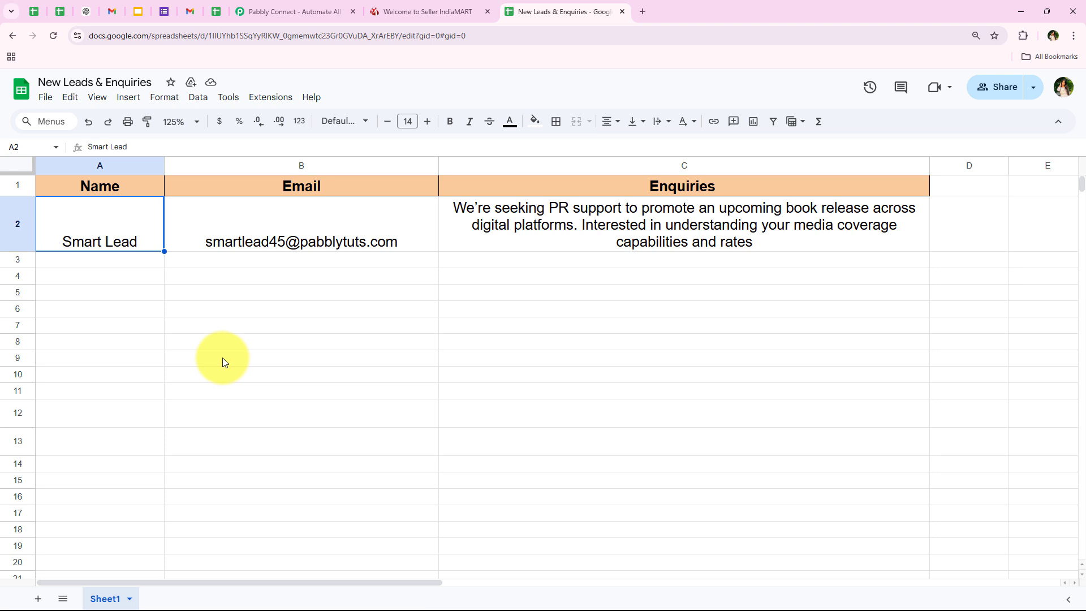
pyautogui.click(420, 10)
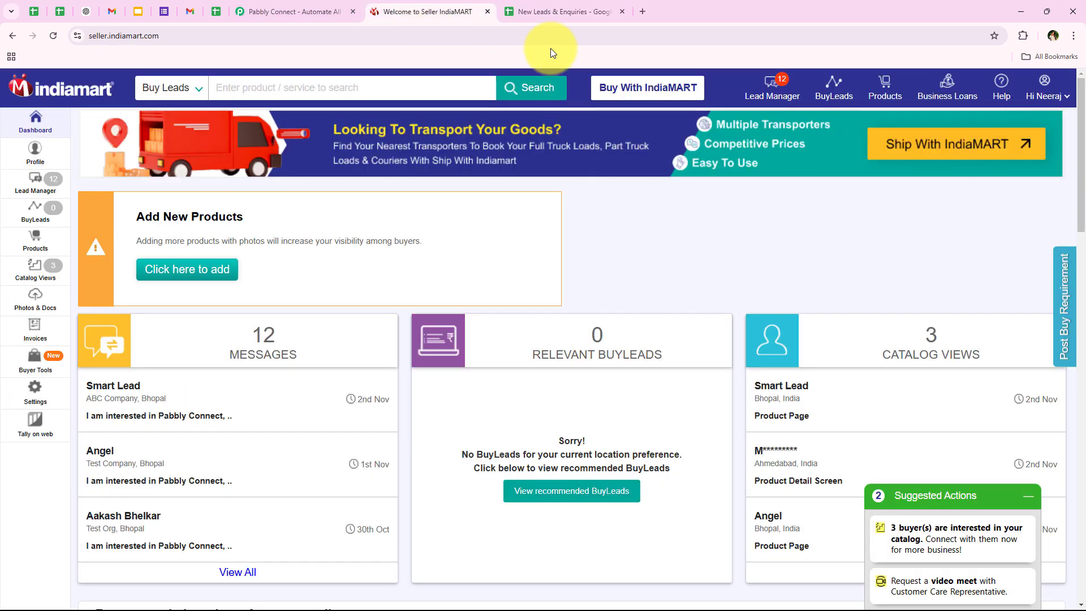
pyautogui.click(561, 12)
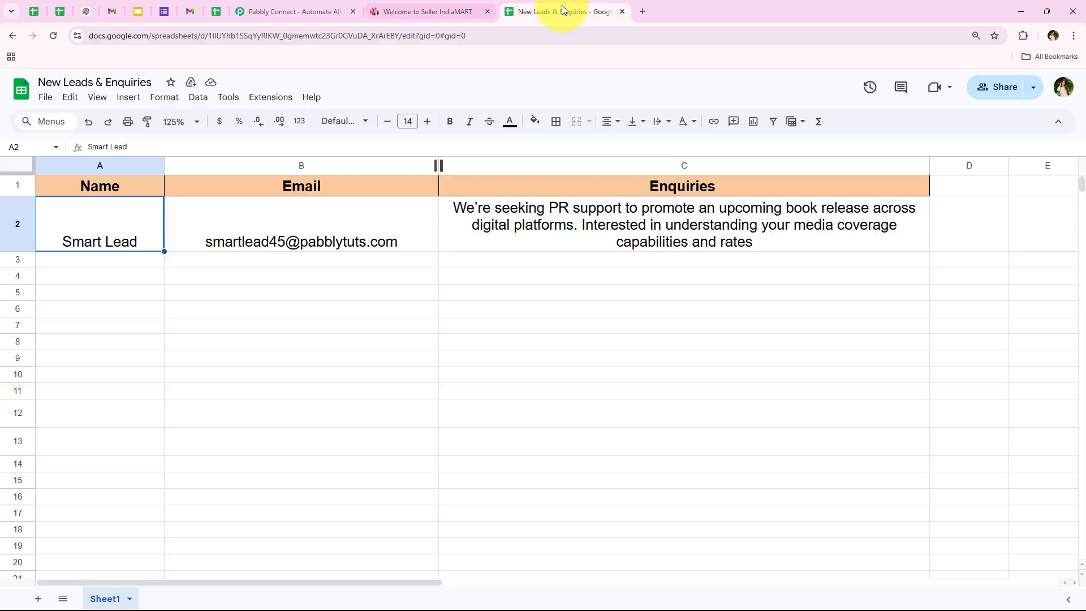
pyautogui.click(256, 6)
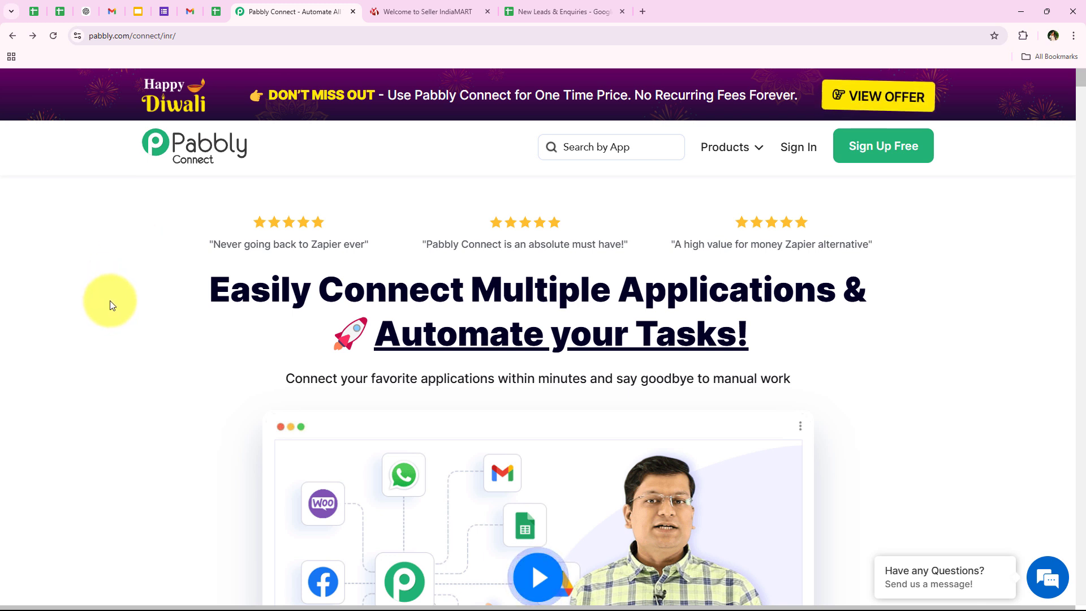
# Step: Sign in to Pabbly and launch Pabbly Connect from the All Pabbly Apps page
pyautogui.click(223, 35)
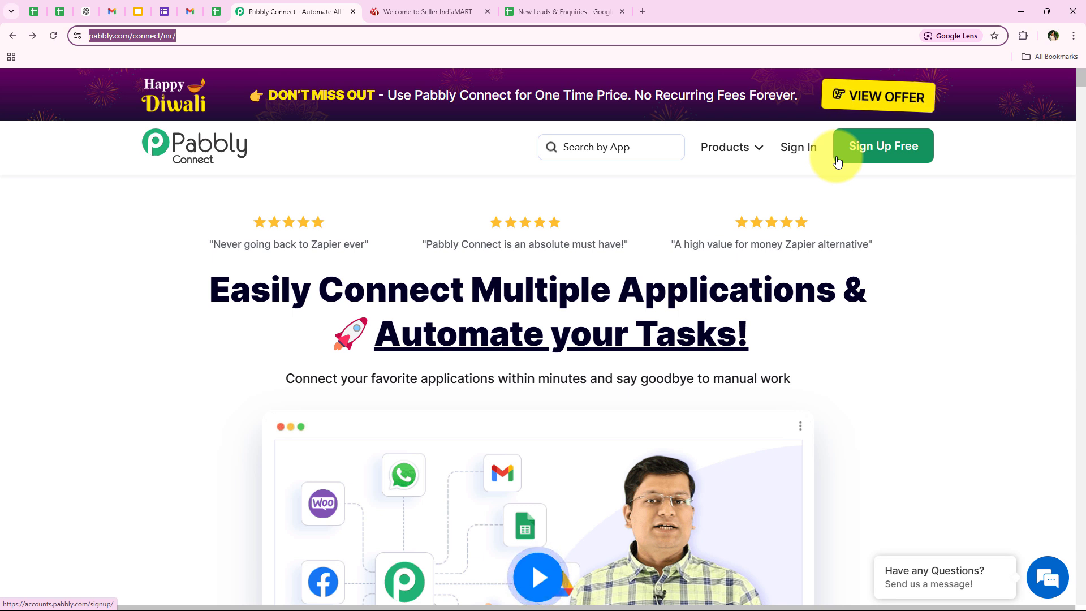
pyautogui.click(810, 153)
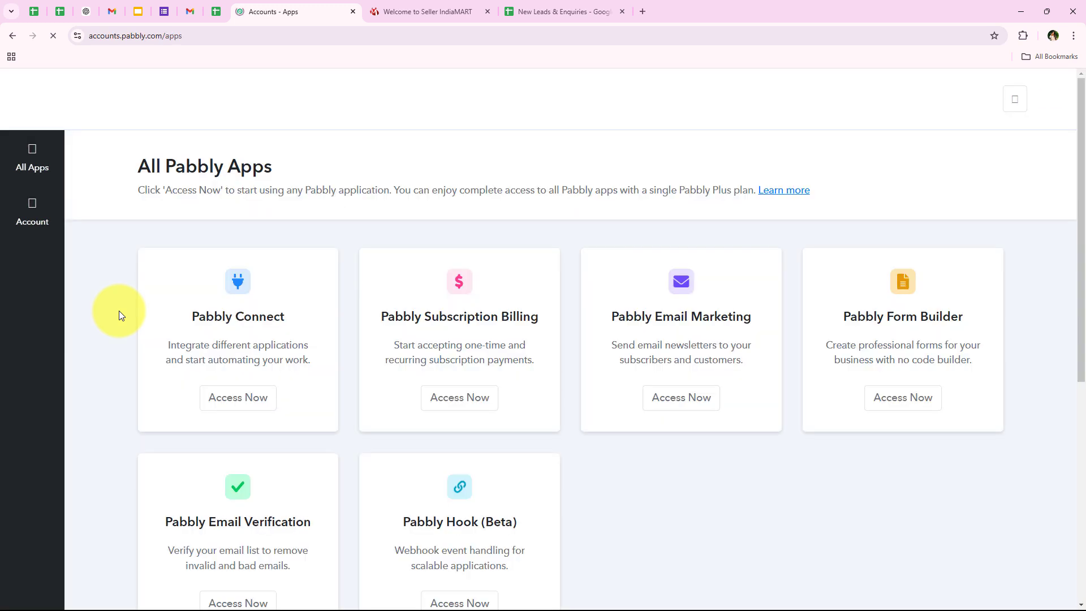
pyautogui.moveTo(134, 171); pyautogui.dragTo(279, 171)
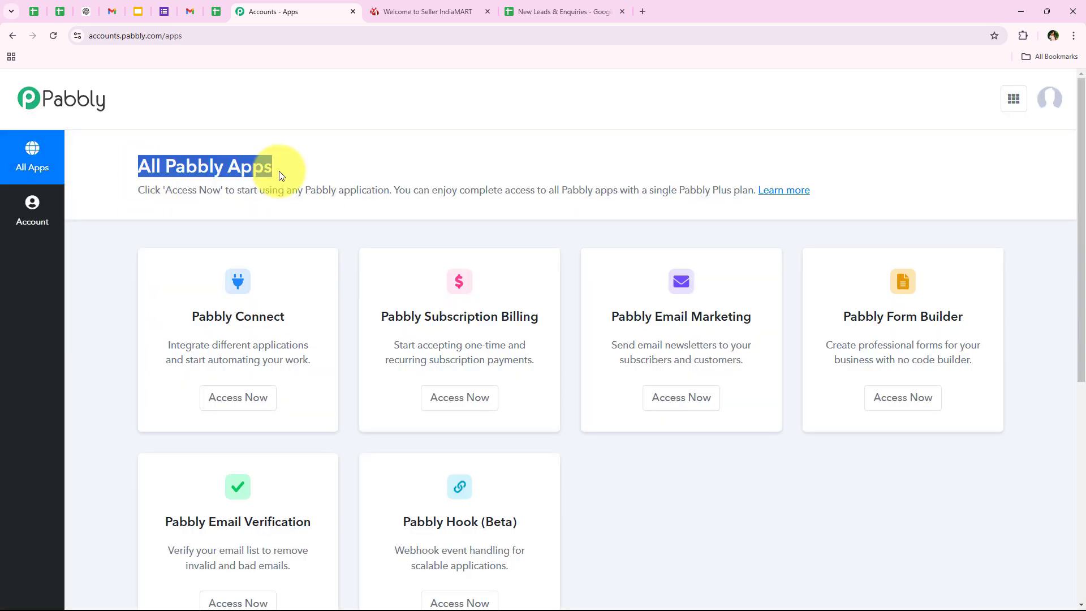
pyautogui.scroll(-1, 278, 277)
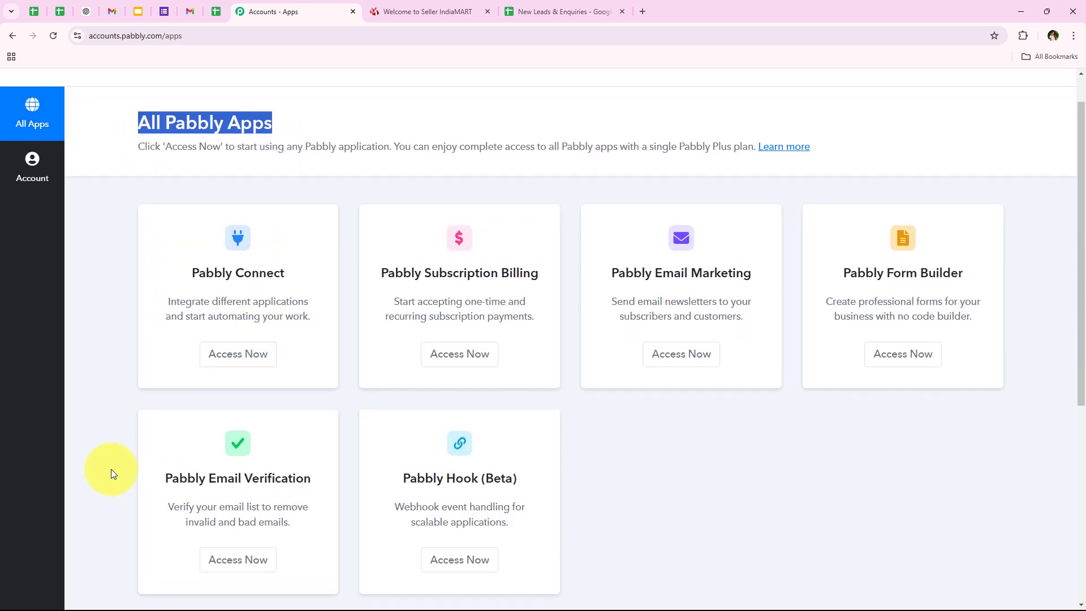
pyautogui.scroll(1, 111, 473)
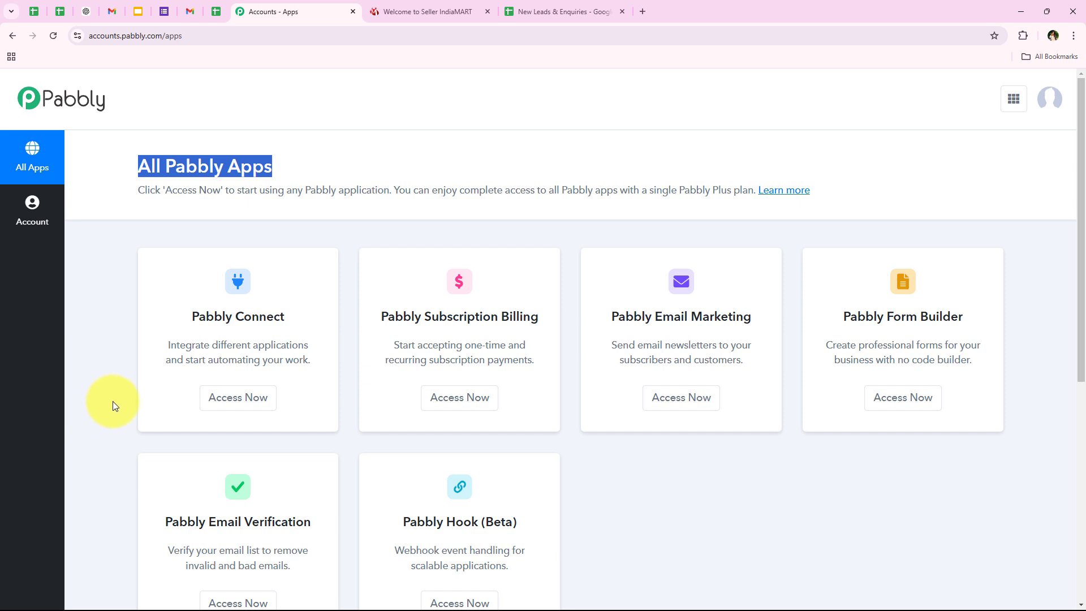
pyautogui.click(131, 411)
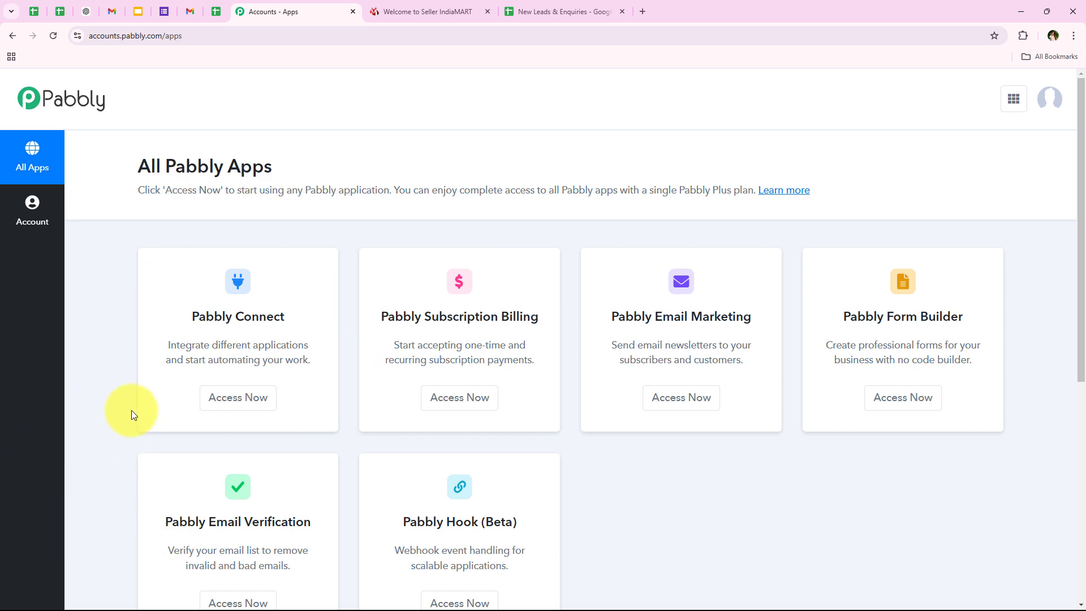
pyautogui.moveTo(186, 319); pyautogui.dragTo(324, 335)
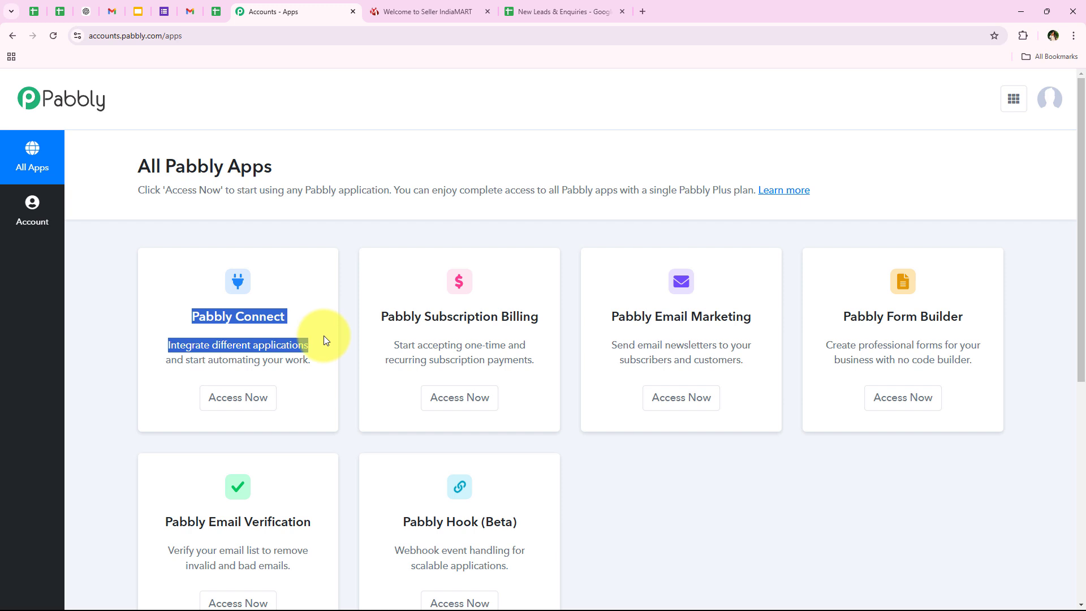
pyautogui.click(245, 405)
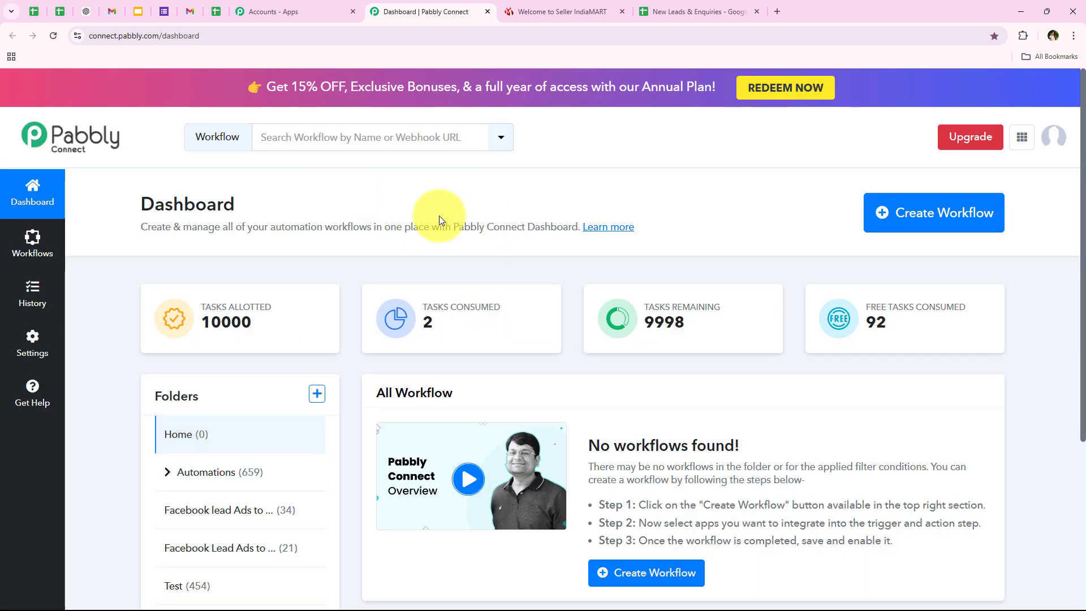
# Step: Start a new workflow and assign it to the Automations folder
pyautogui.moveTo(127, 203); pyautogui.dragTo(277, 199)
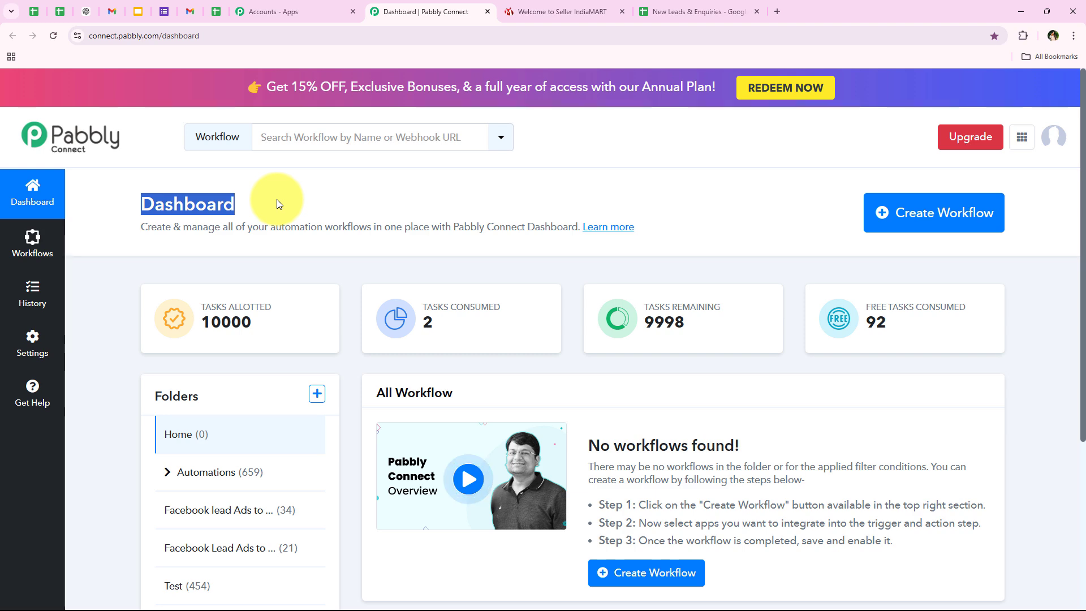
pyautogui.click(126, 206)
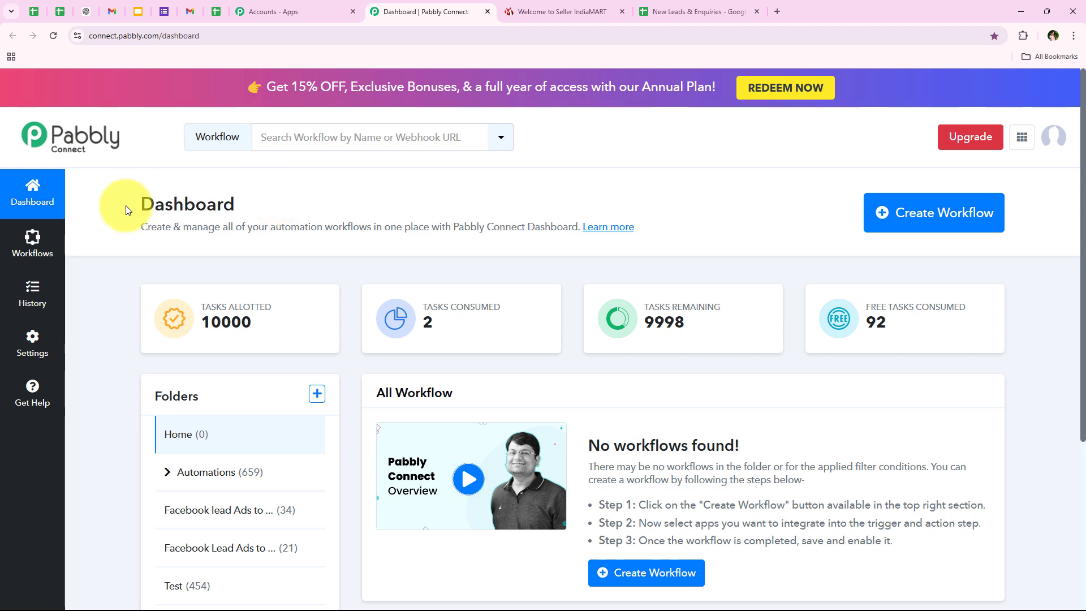
pyautogui.click(958, 233)
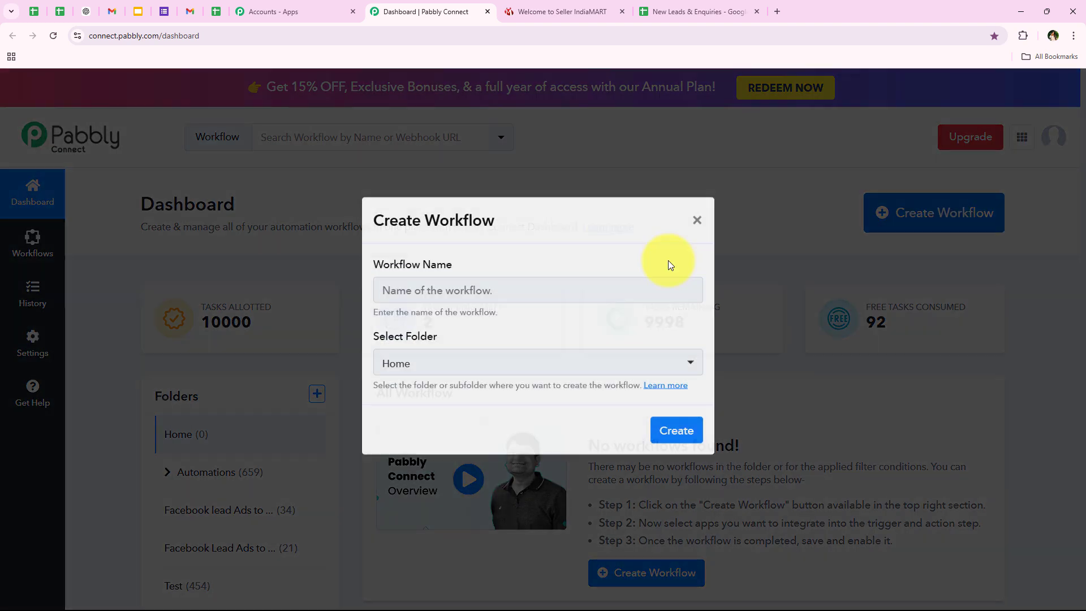
pyautogui.moveTo(463, 277); pyautogui.dragTo(362, 279)
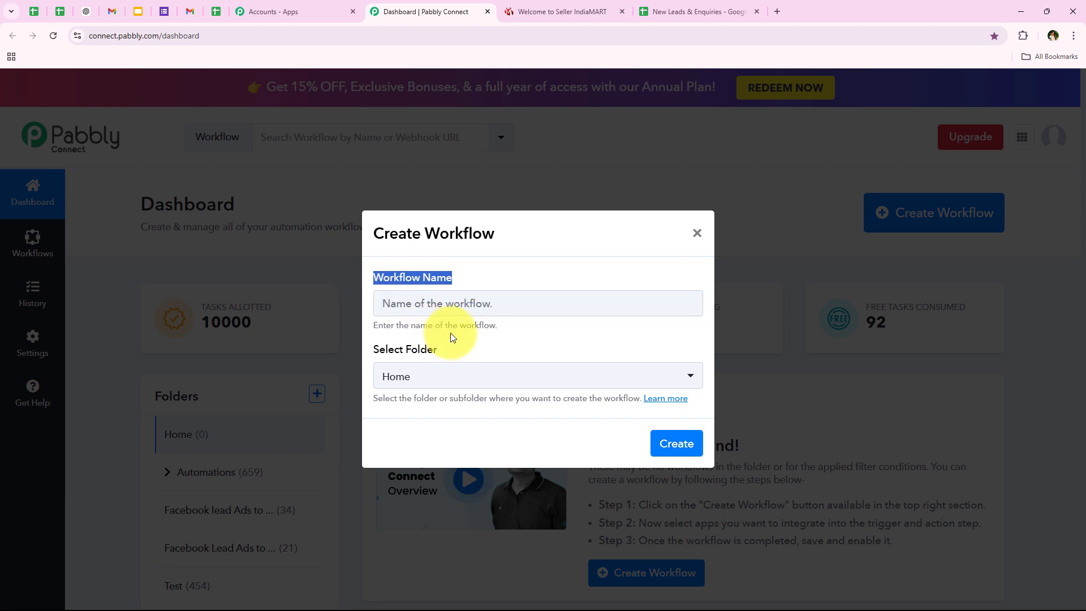
pyautogui.moveTo(449, 354); pyautogui.dragTo(364, 355)
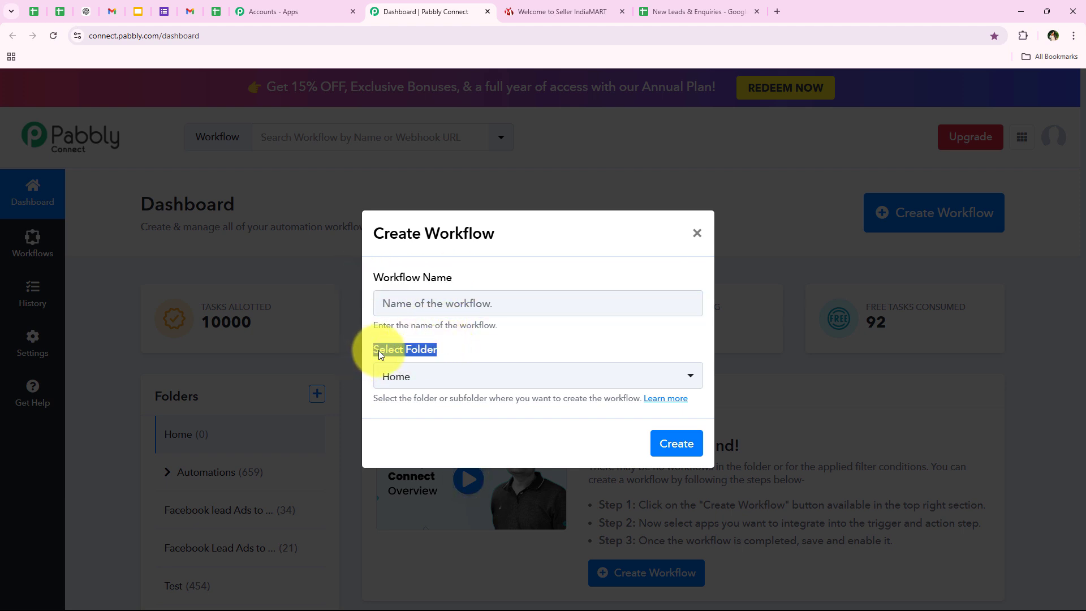
pyautogui.click(453, 376)
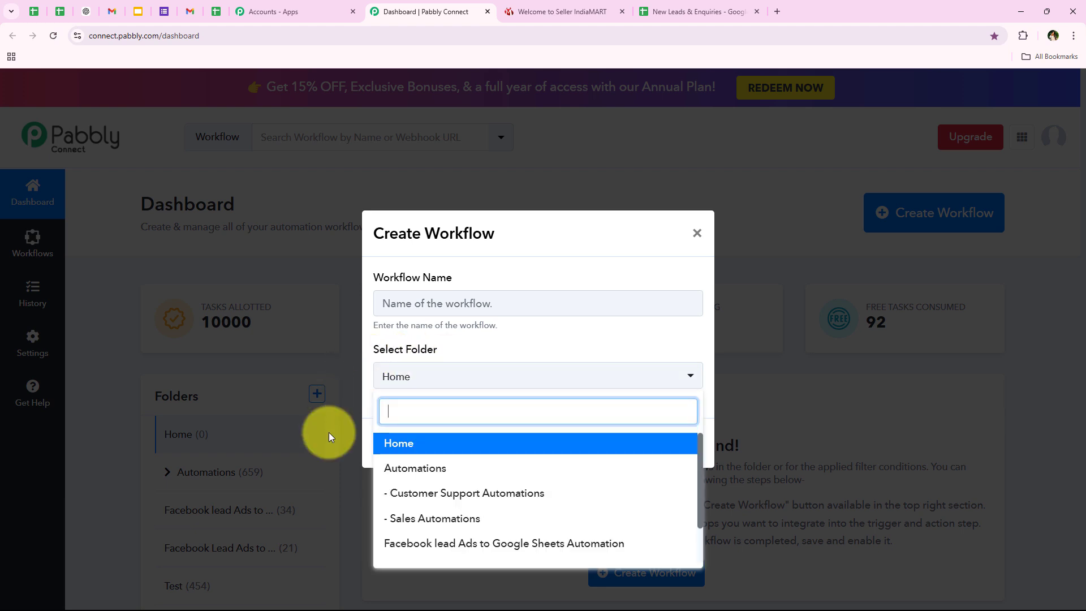
pyautogui.click(637, 474)
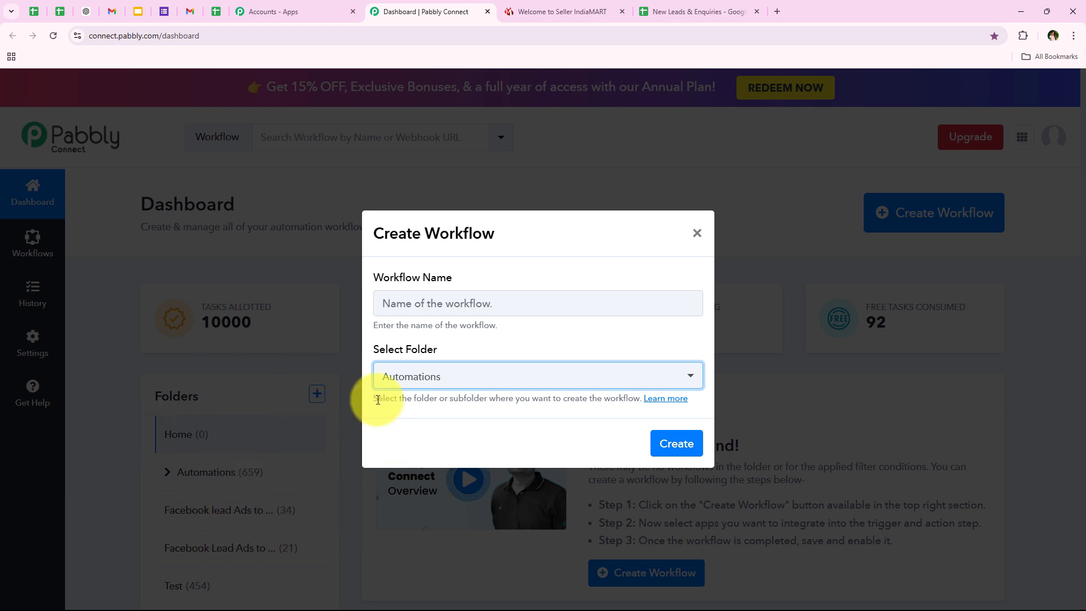
# Step: Paste the IndiaMART-leads-to-Google-Sheets workflow name and create the workflow
pyautogui.moveTo(372, 398); pyautogui.dragTo(485, 400)
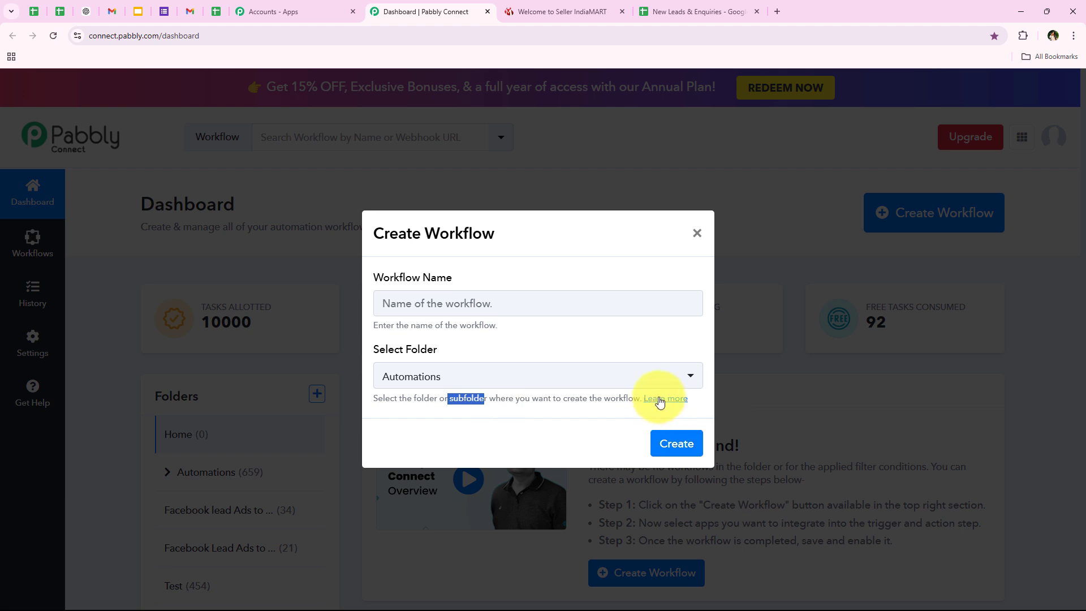
pyautogui.click(374, 459)
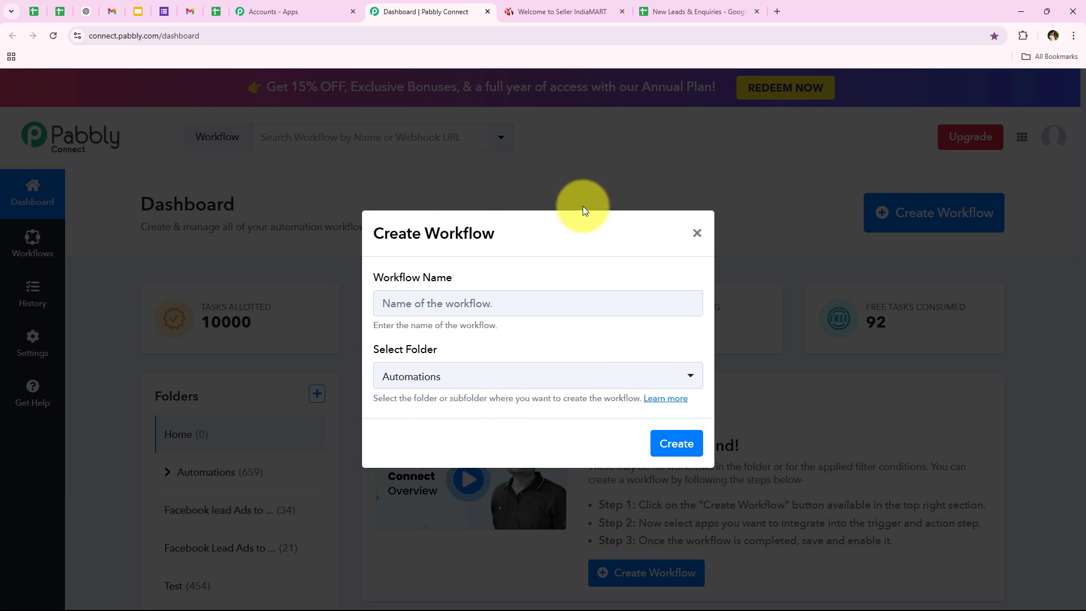
pyautogui.moveTo(454, 280); pyautogui.dragTo(409, 287)
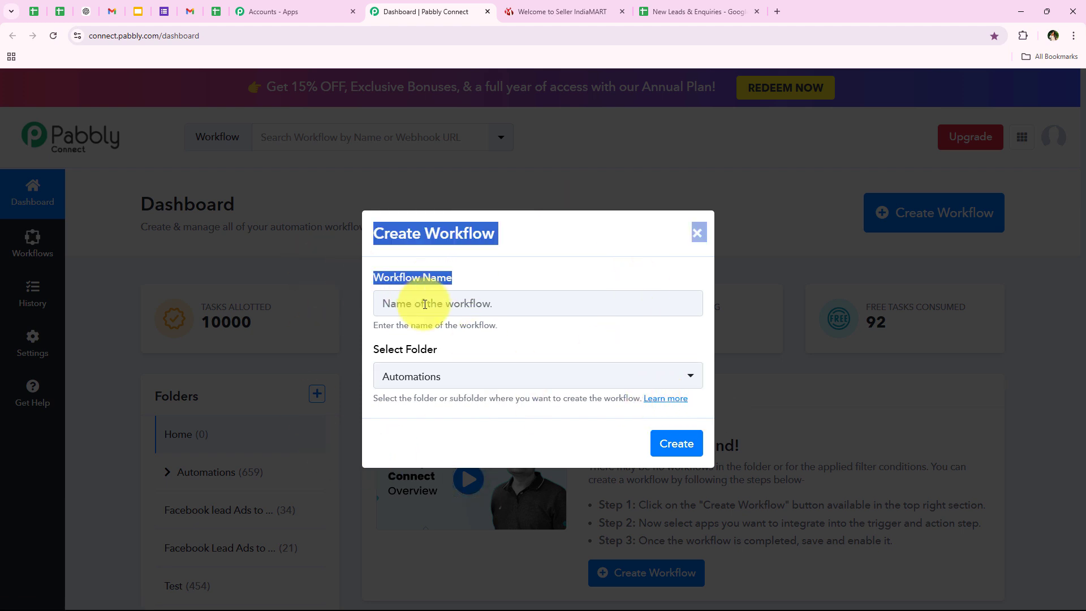
pyautogui.click(546, 276)
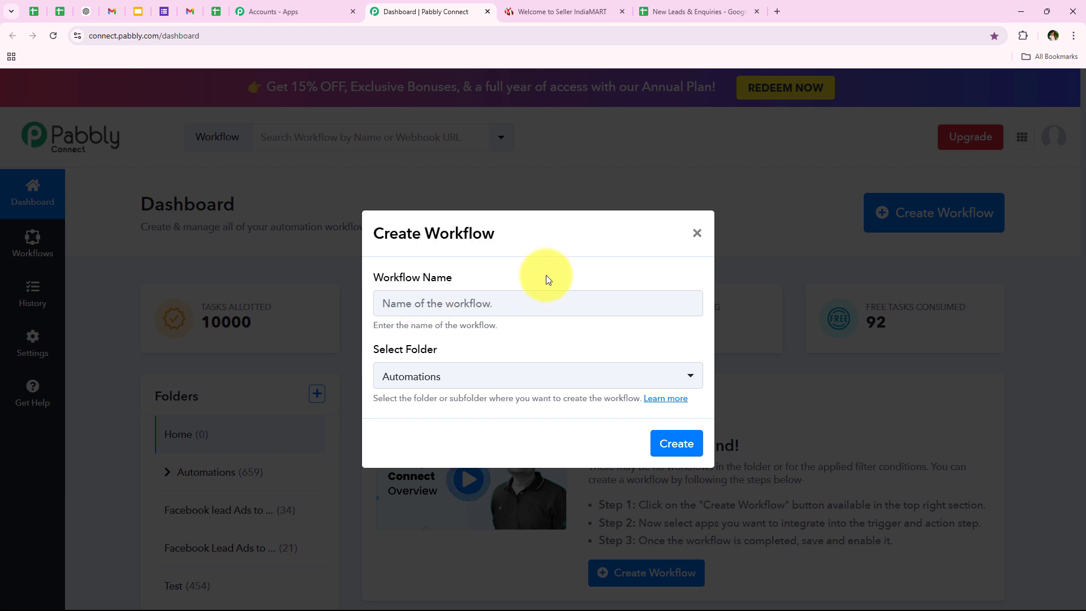
pyautogui.click(498, 306)
pyautogui.hotkey('ctrl', 'v')
pyautogui.moveTo(498, 303); pyautogui.dragTo(715, 297)
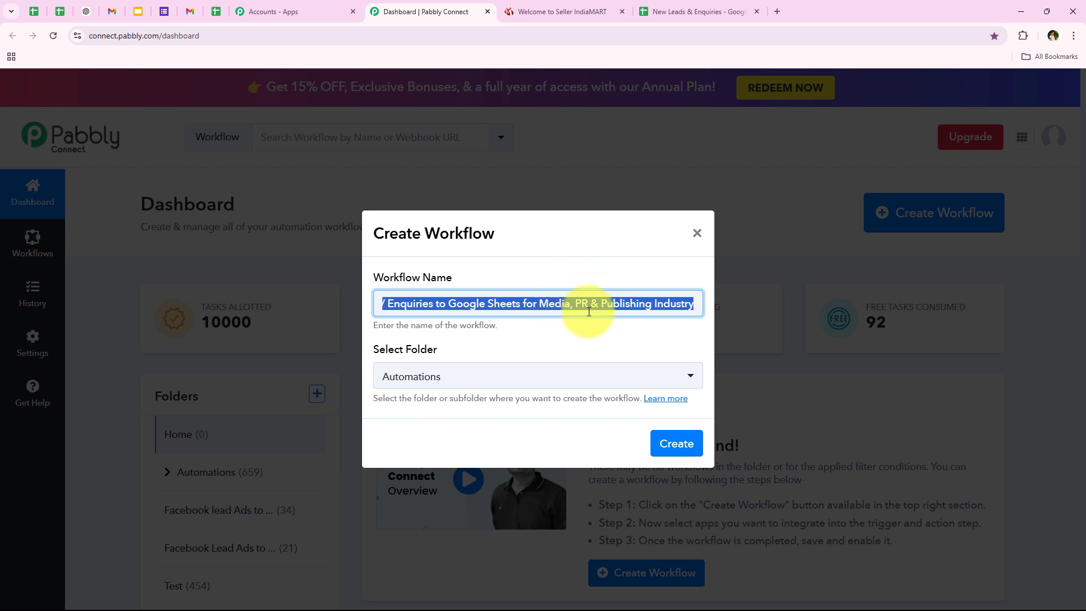
pyautogui.click(675, 441)
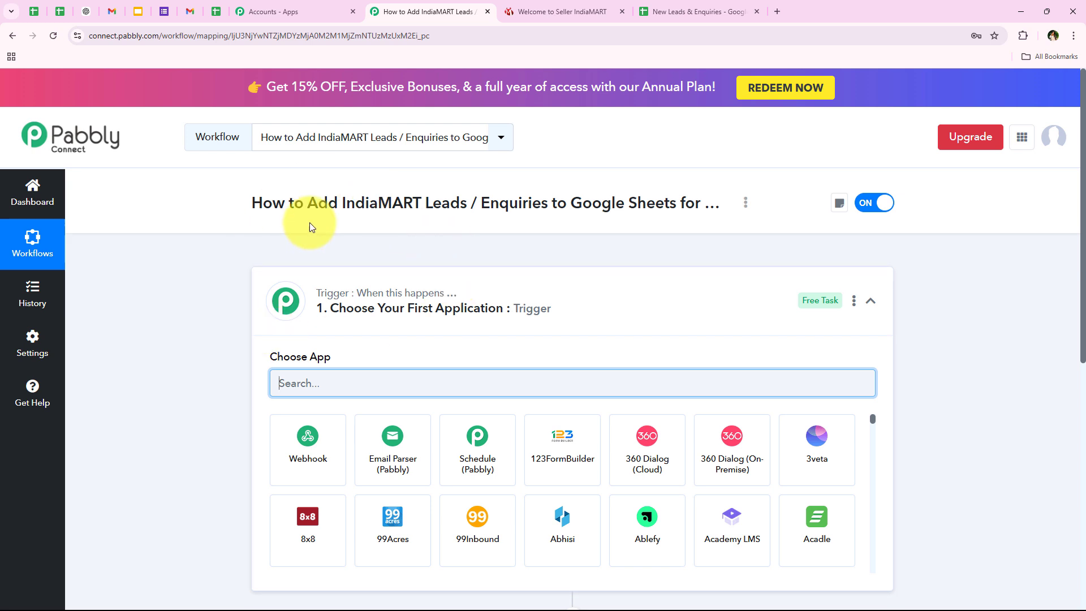
# Step: Search 'India' in the trigger step's app picker and select IndiaMART
pyautogui.click(544, 312)
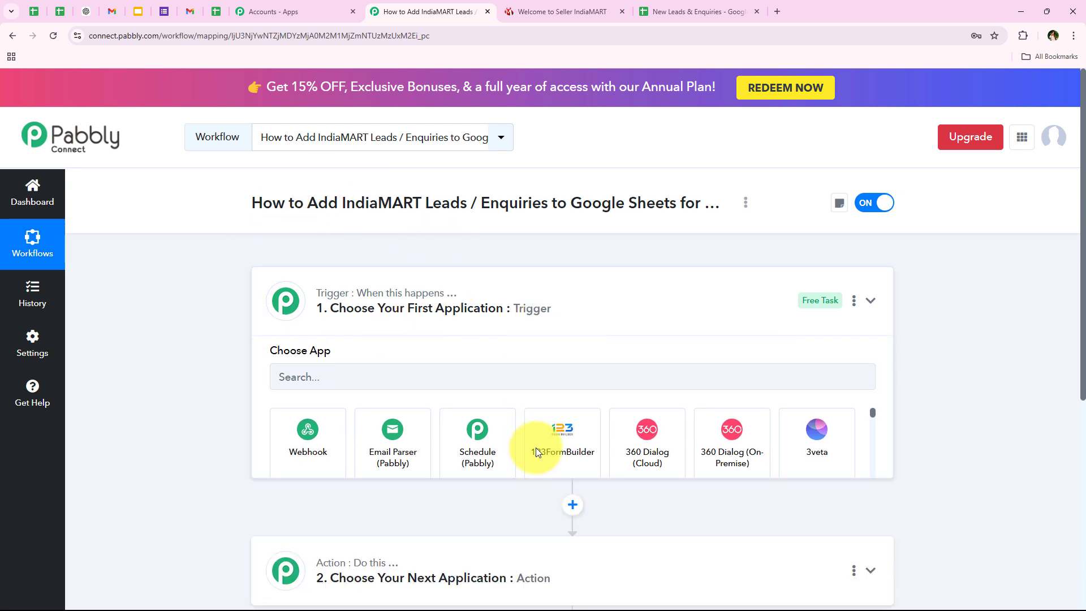
pyautogui.moveTo(391, 286)
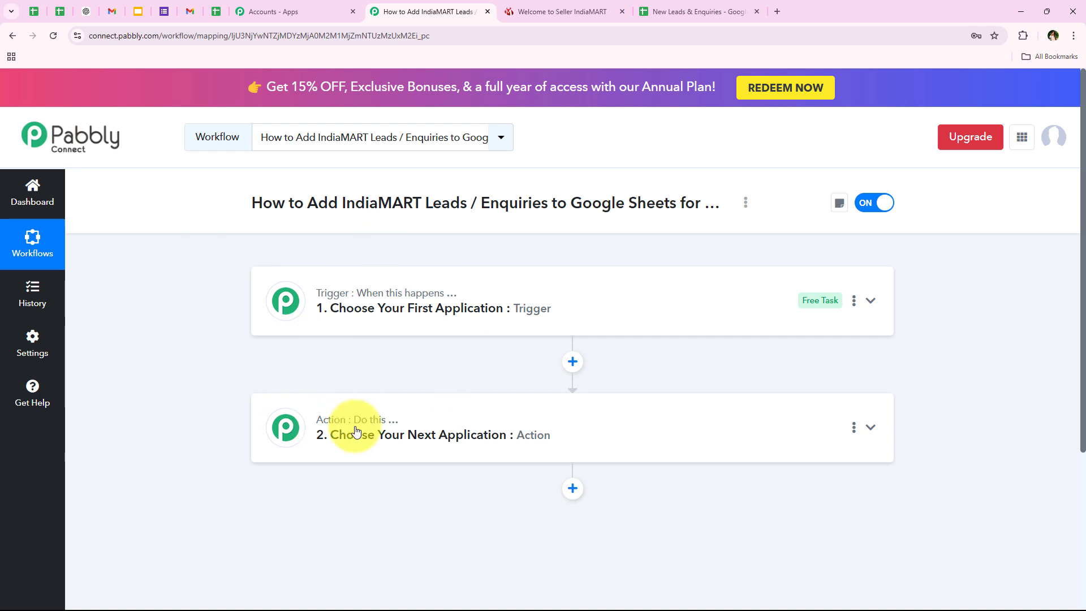
pyautogui.click(363, 314)
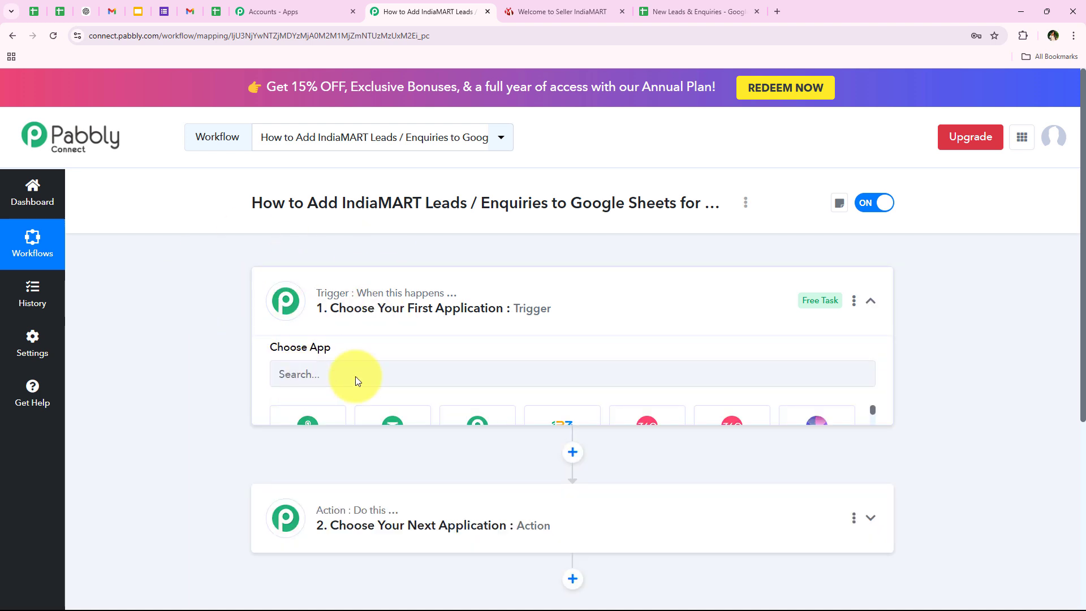
pyautogui.click(313, 384)
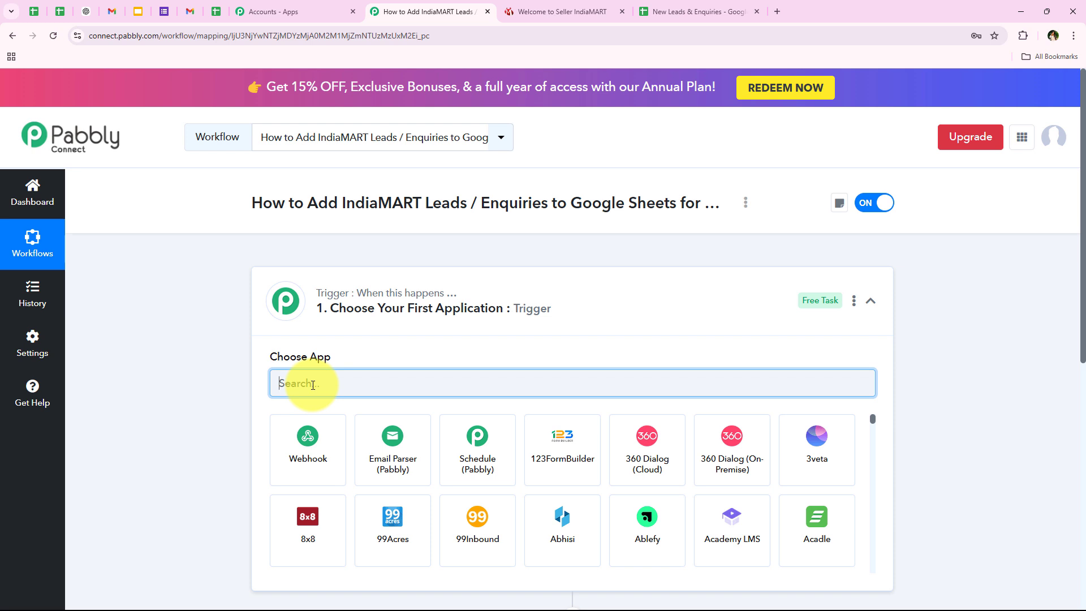
pyautogui.write('IndiaMART')
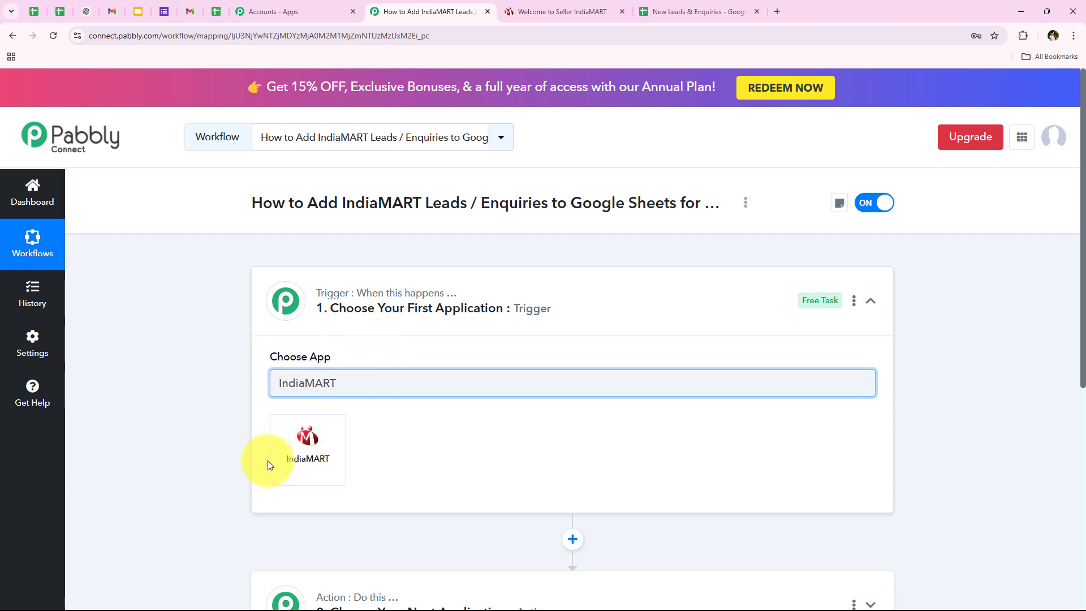
pyautogui.scroll(-1, 306, 467)
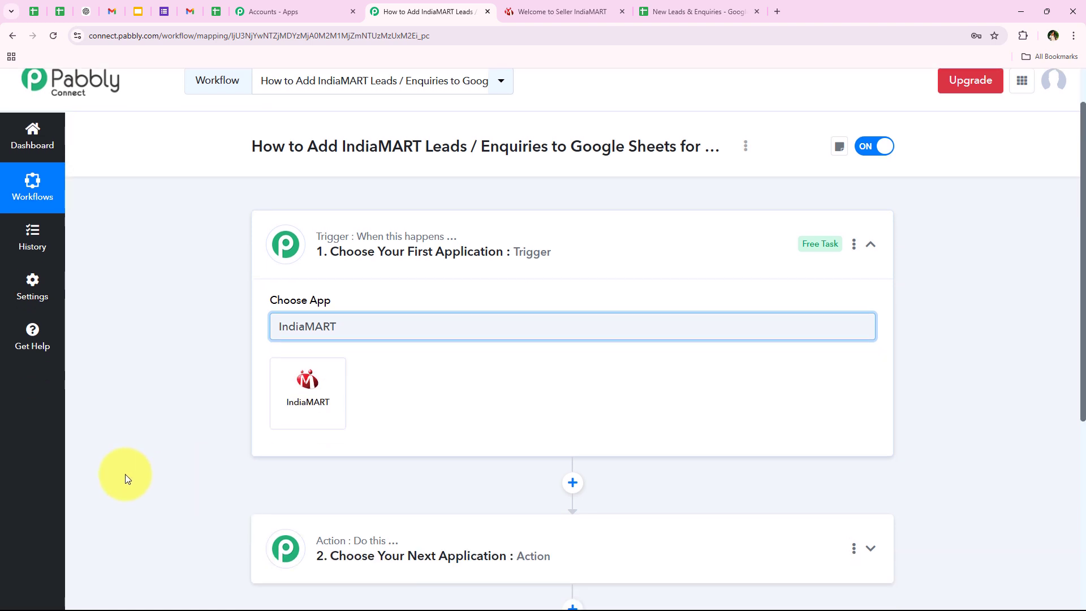
pyautogui.click(309, 391)
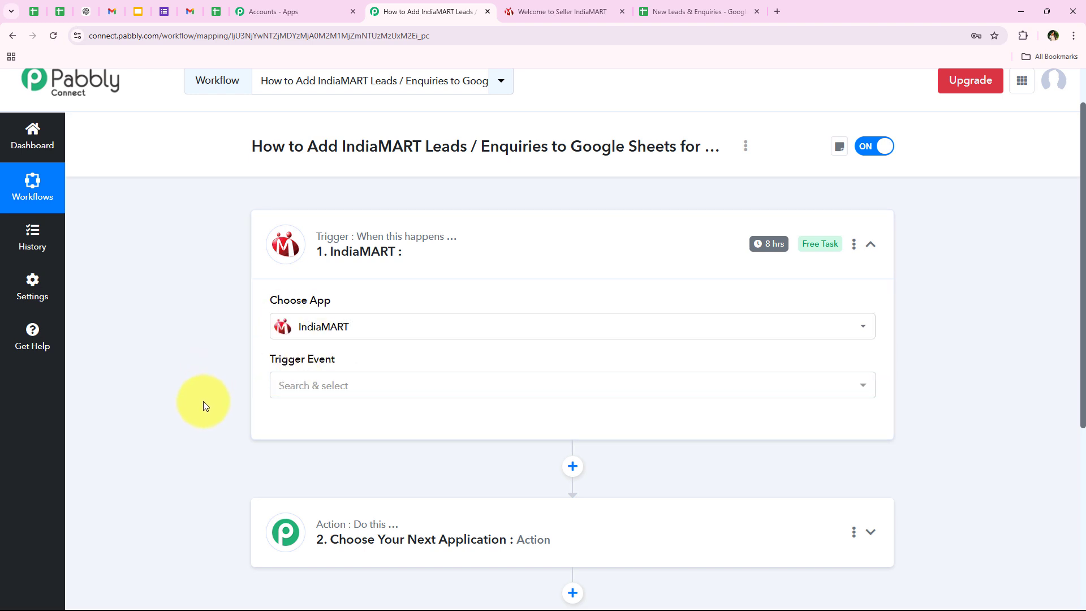
# Step: Choose New Leads as the IndiaMART trigger event
pyautogui.scroll(-1, 202, 401)
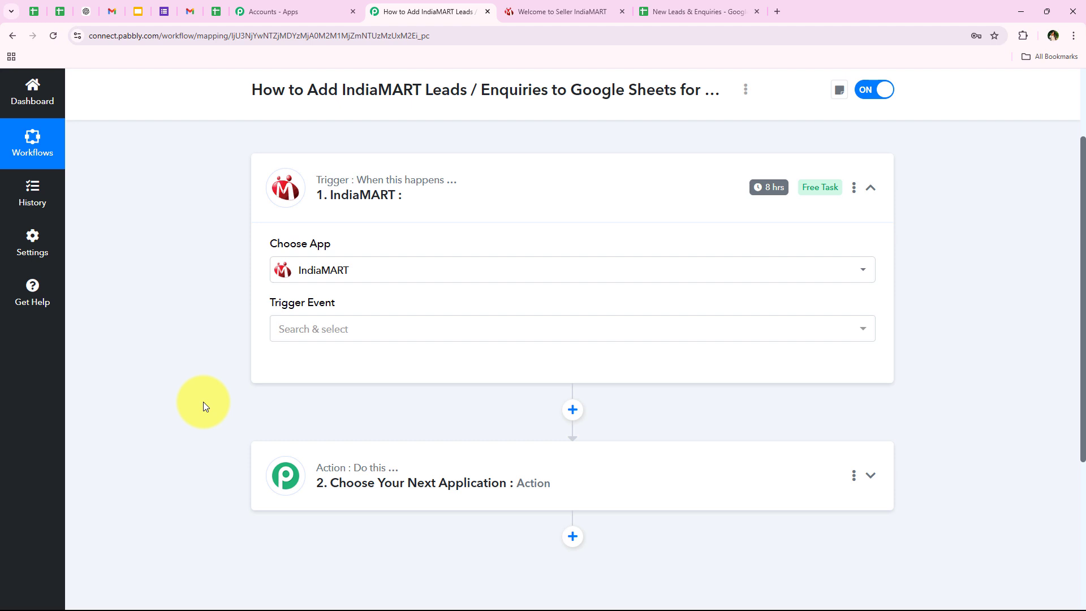
pyautogui.click(345, 330)
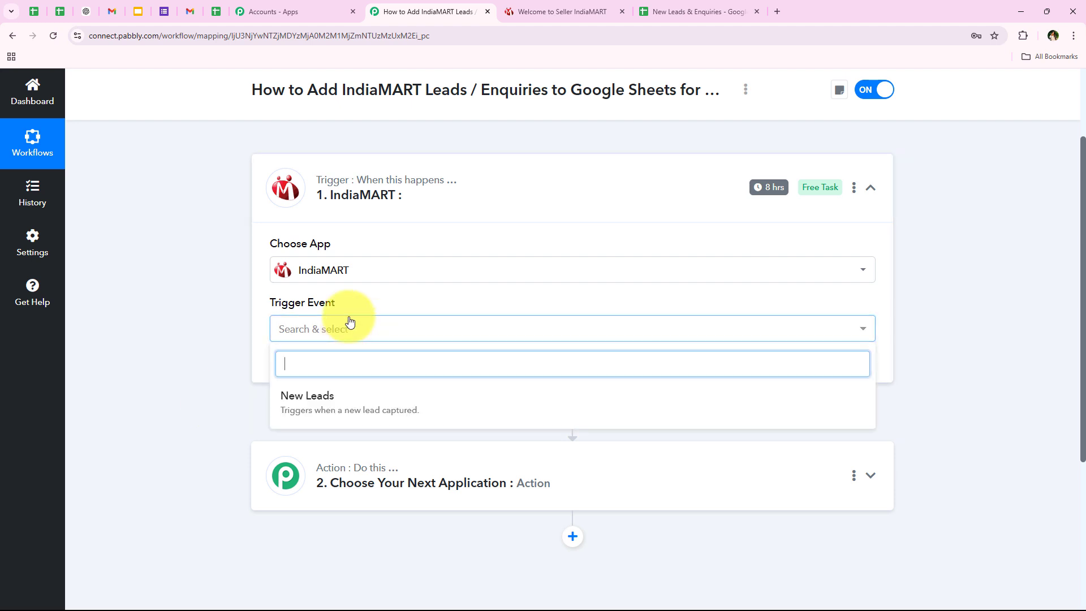
pyautogui.click(581, 404)
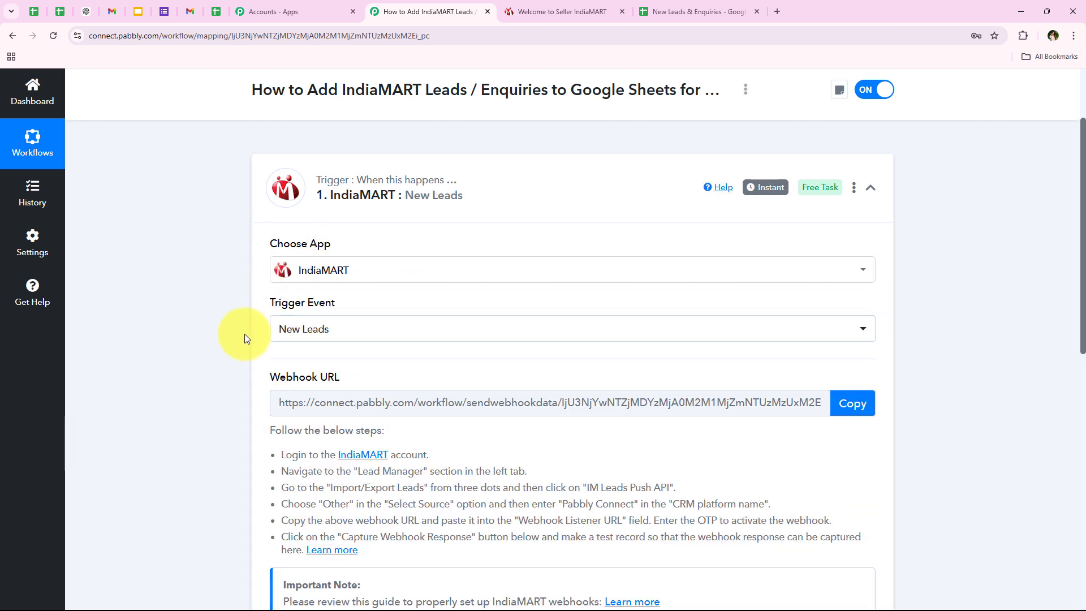
# Step: Review the Webhook URL and the six setup steps shown below it
pyautogui.scroll(-1, 194, 362)
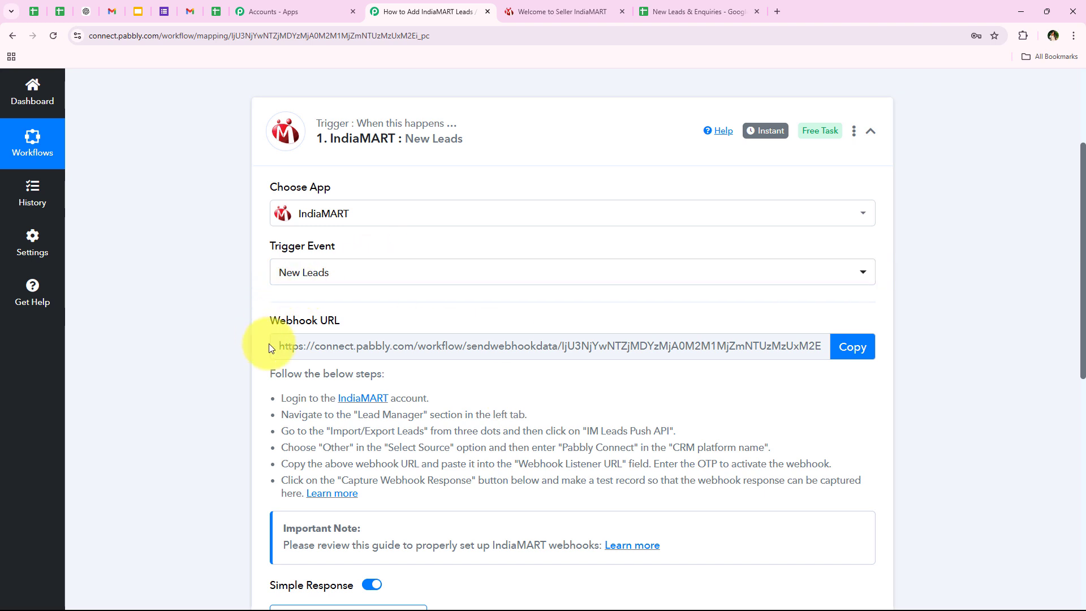
pyautogui.scroll(-1, 274, 347)
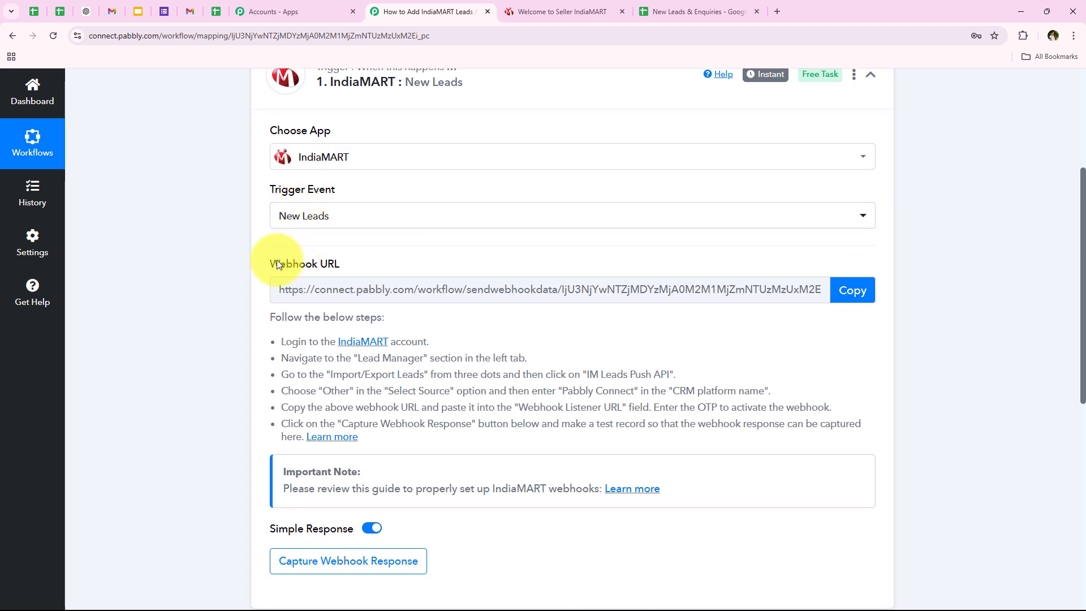
pyautogui.moveTo(271, 264); pyautogui.dragTo(293, 264)
pyautogui.moveTo(367, 266); pyautogui.dragTo(367, 265)
pyautogui.click(205, 287)
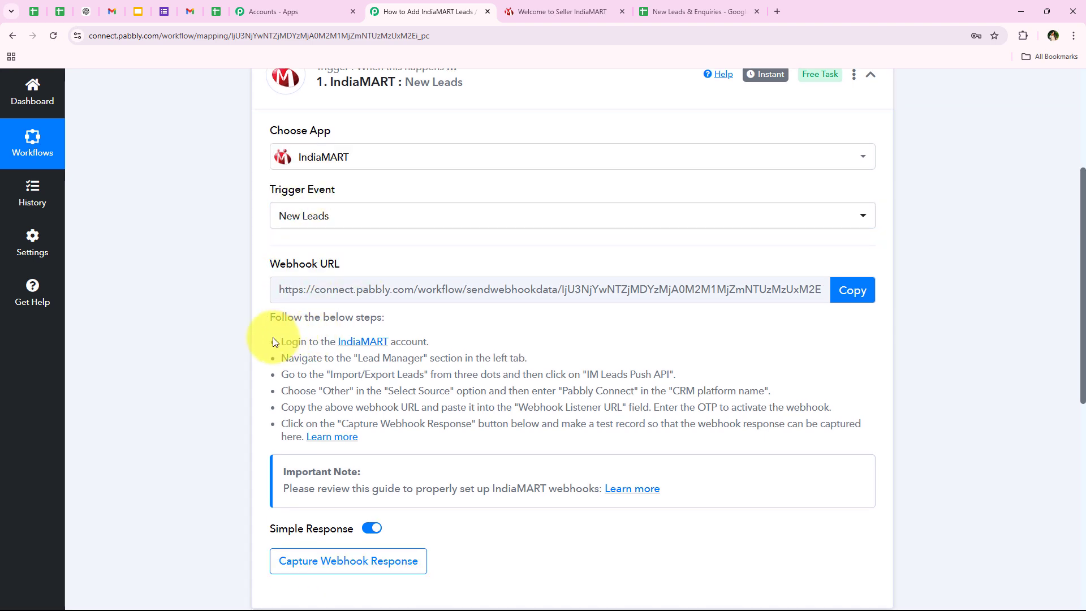
pyautogui.moveTo(283, 339); pyautogui.dragTo(401, 437)
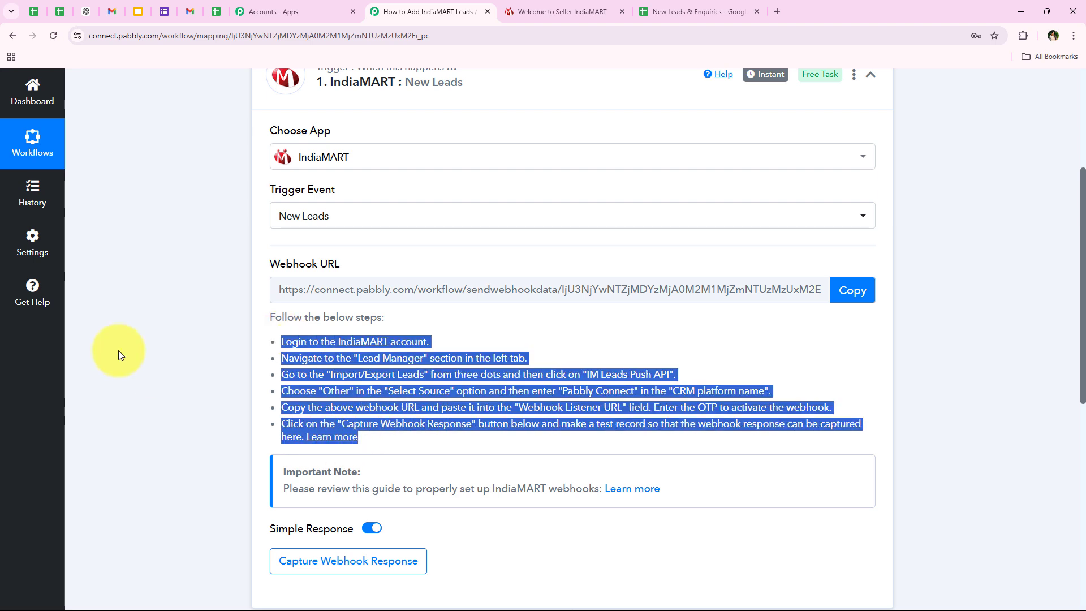
pyautogui.click(243, 349)
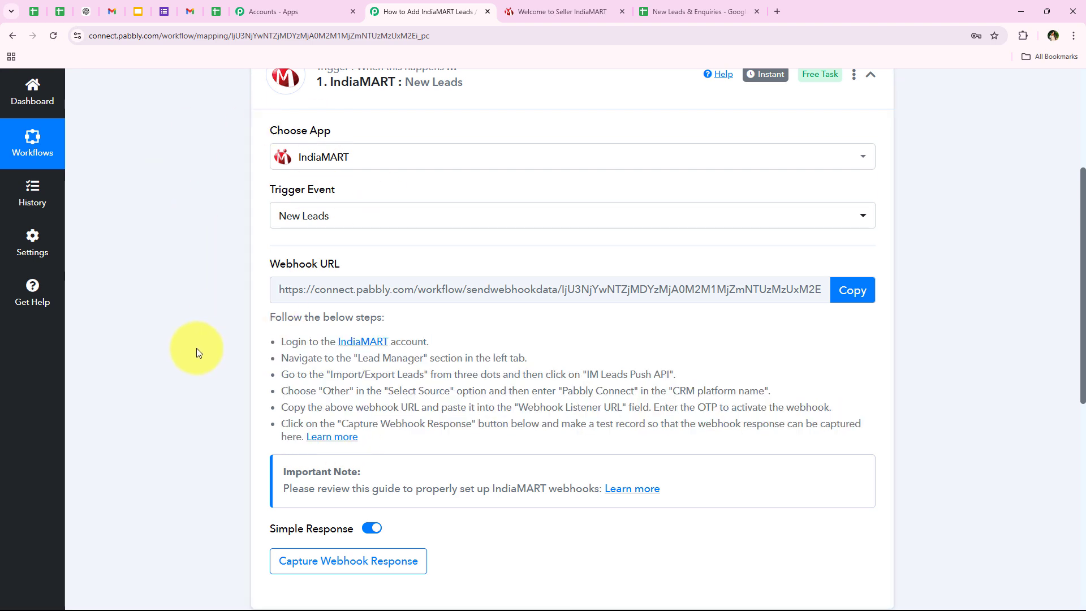
pyautogui.scroll(-1, 196, 348)
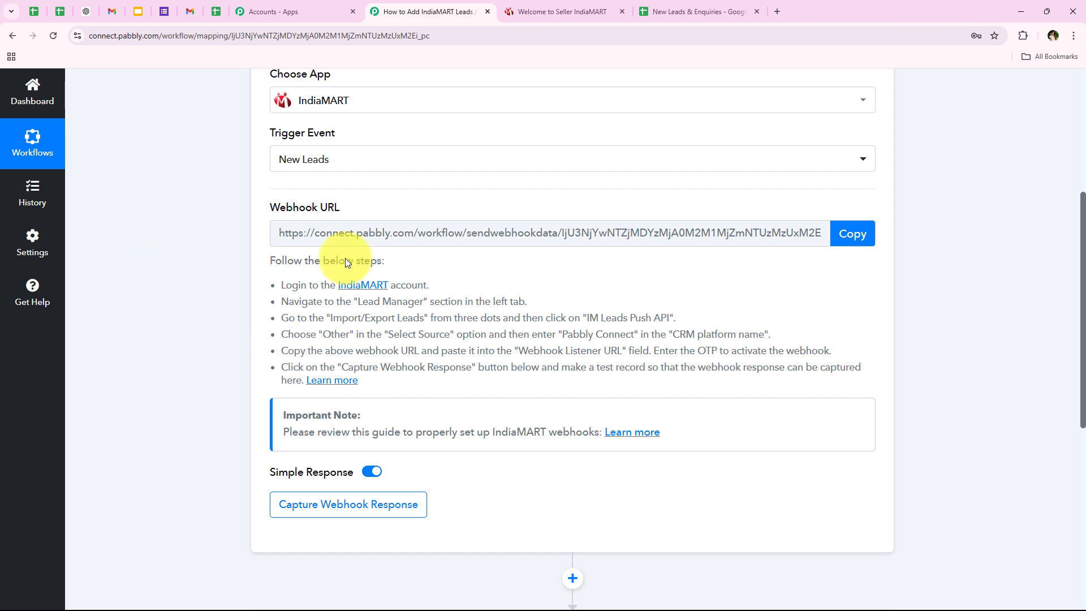
# Step: Copy the webhook URL to start capturing a response, then switch to the IndiaMART seller dashboard
pyautogui.click(853, 233)
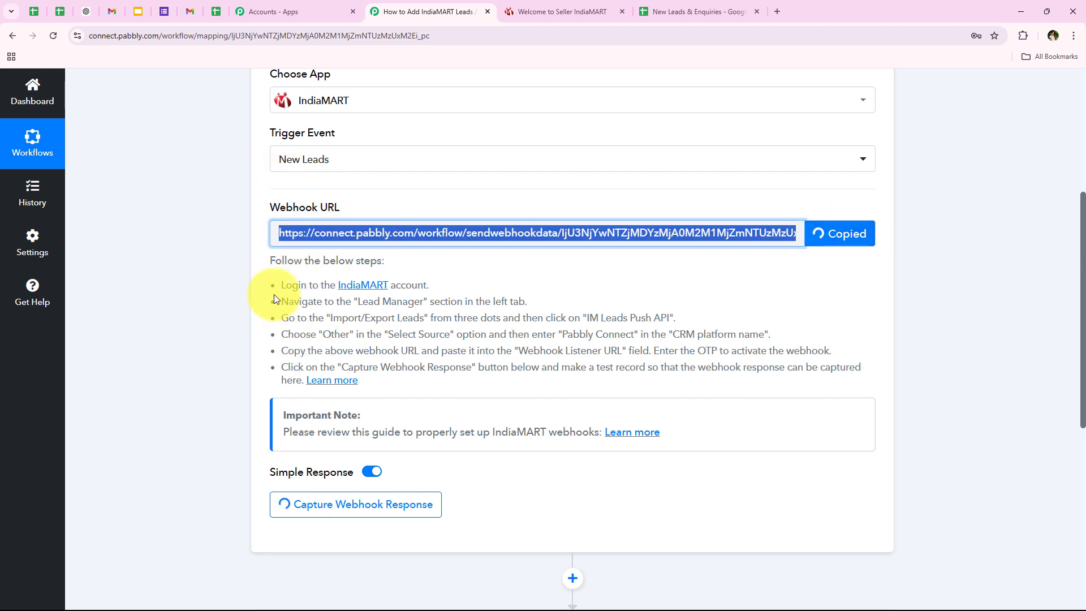
pyautogui.moveTo(277, 285); pyautogui.dragTo(776, 329)
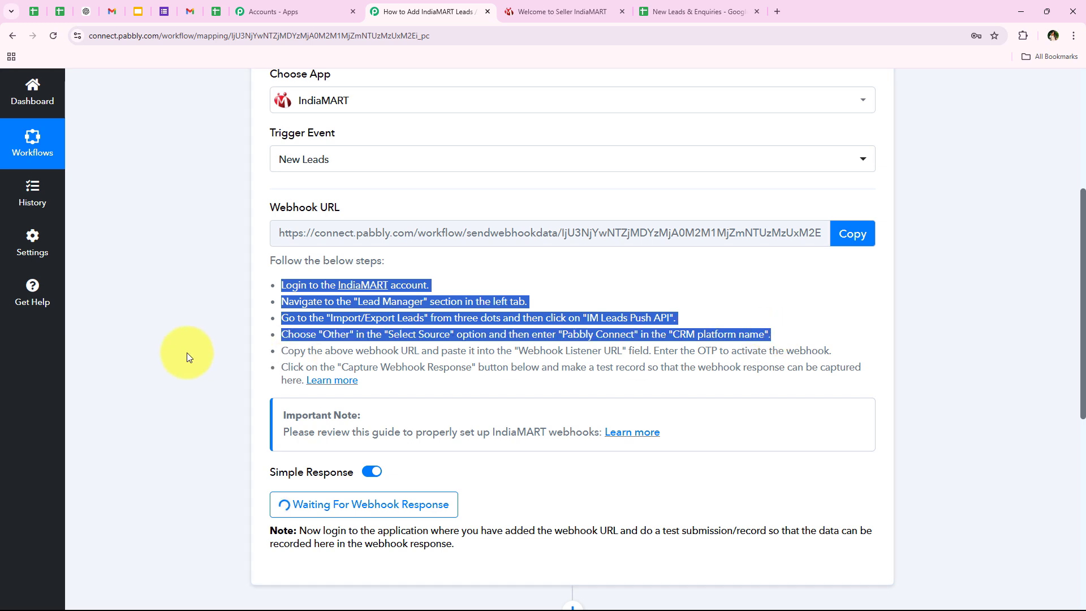
pyautogui.click(290, 315)
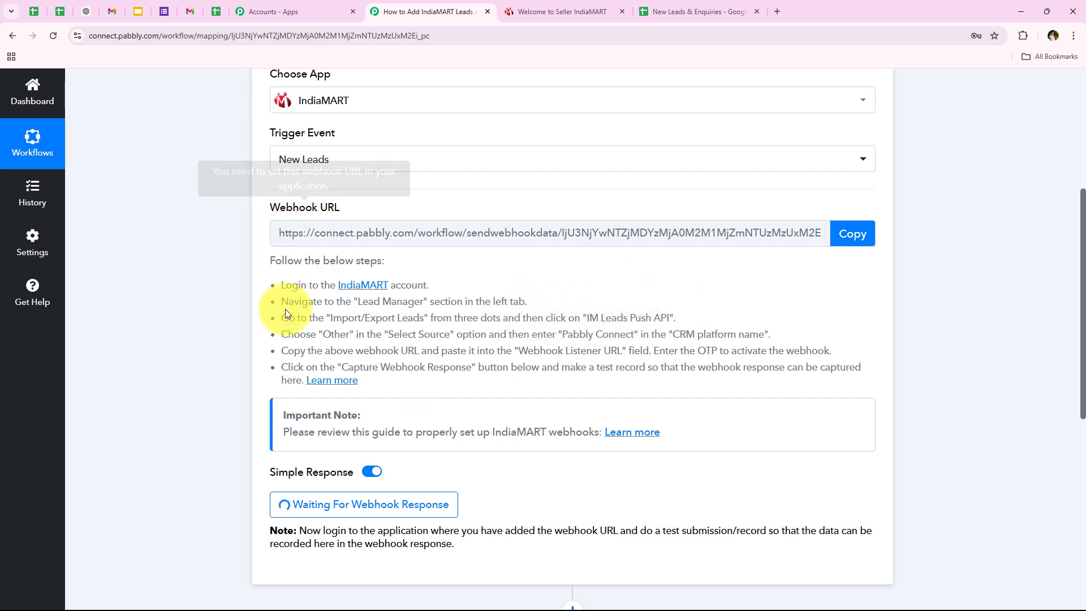
pyautogui.click(552, 11)
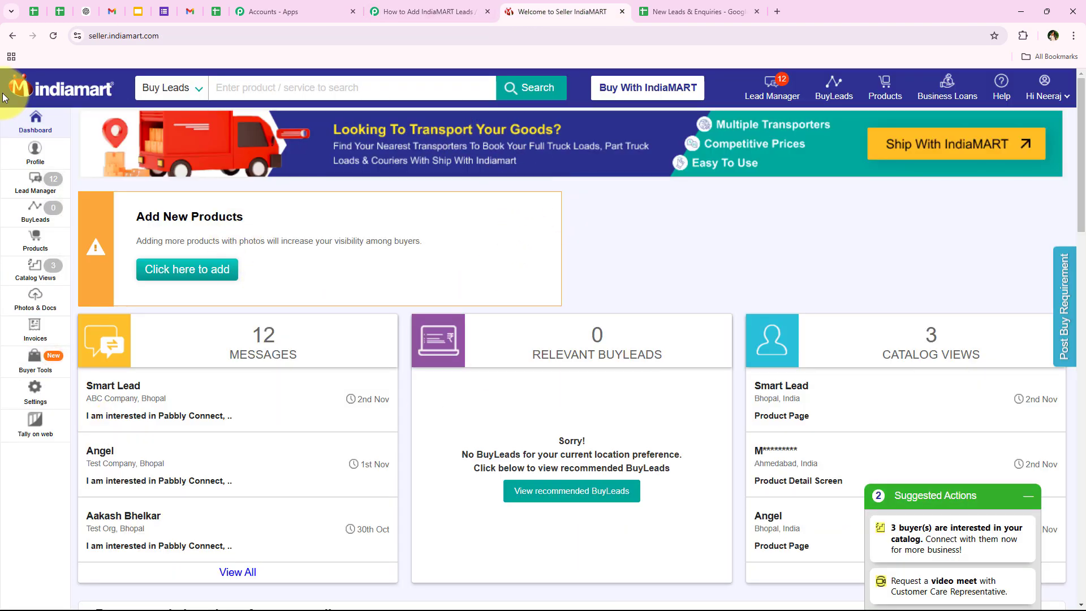
# Step: Open Push API under Lead Manager's Import / Export Leads, rechecking the Pabbly setup steps
pyautogui.click(26, 180)
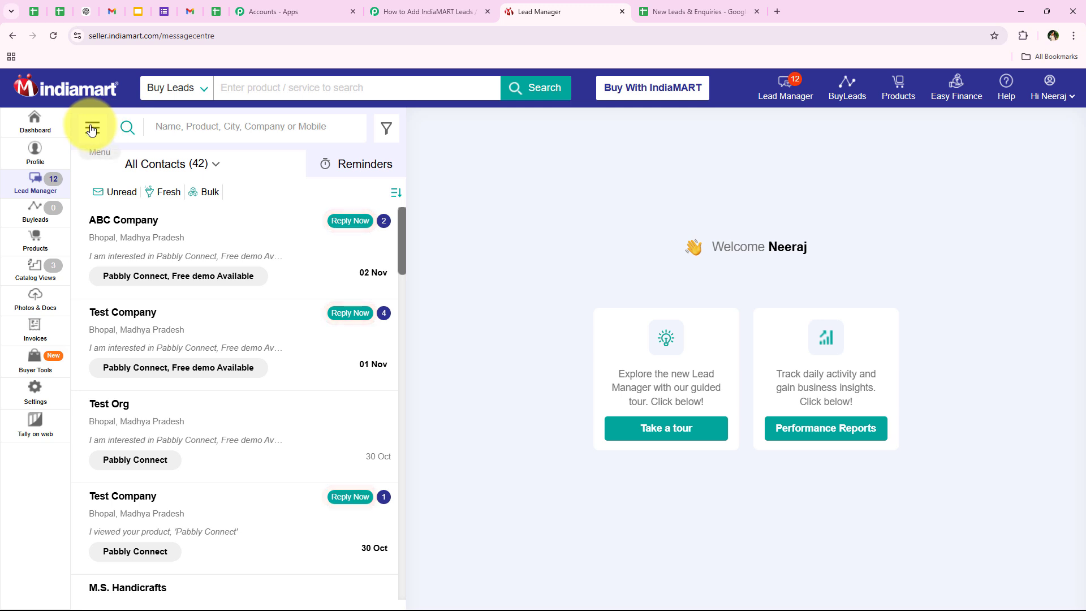
pyautogui.click(93, 131)
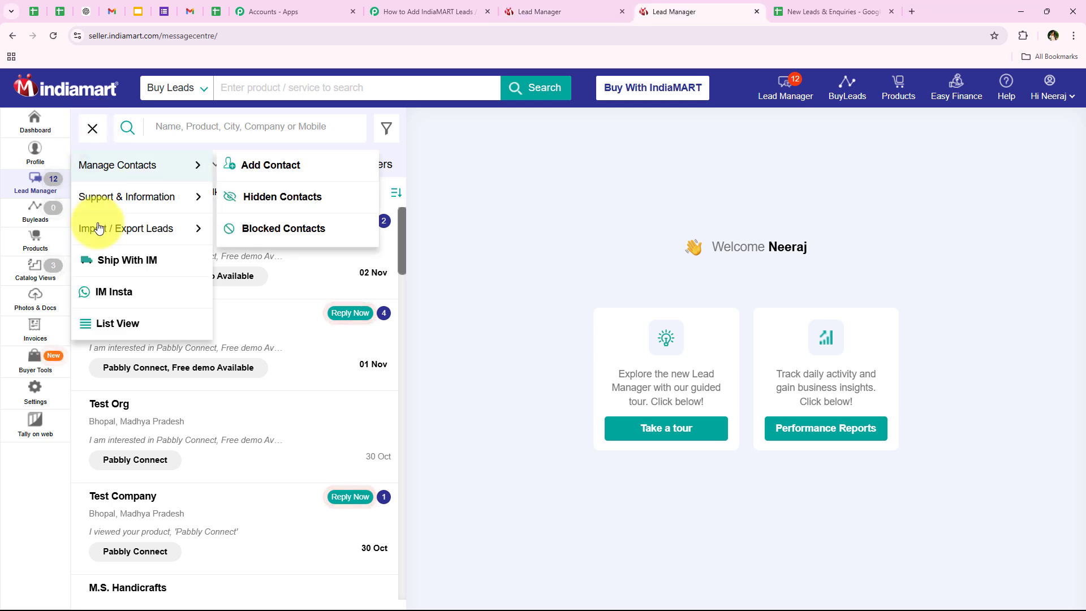
pyautogui.moveTo(107, 228)
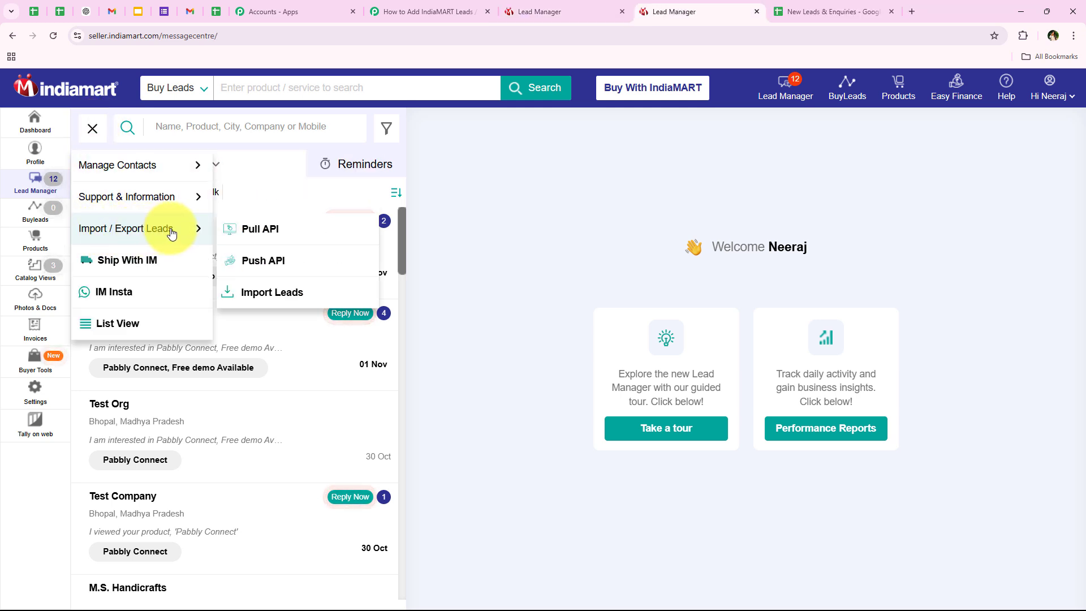
pyautogui.click(363, 266)
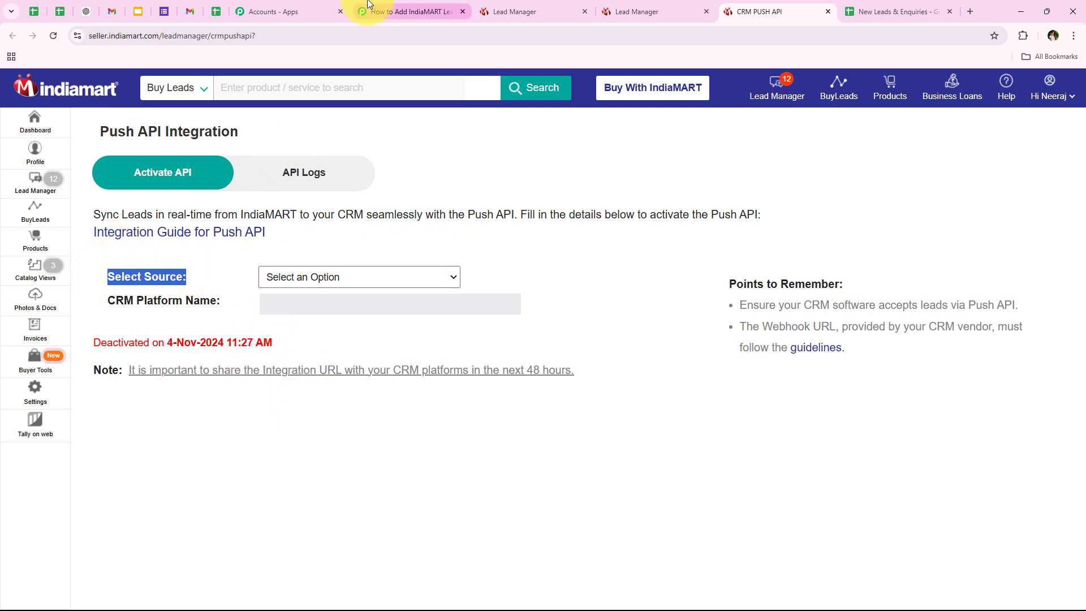
pyautogui.click(396, 11)
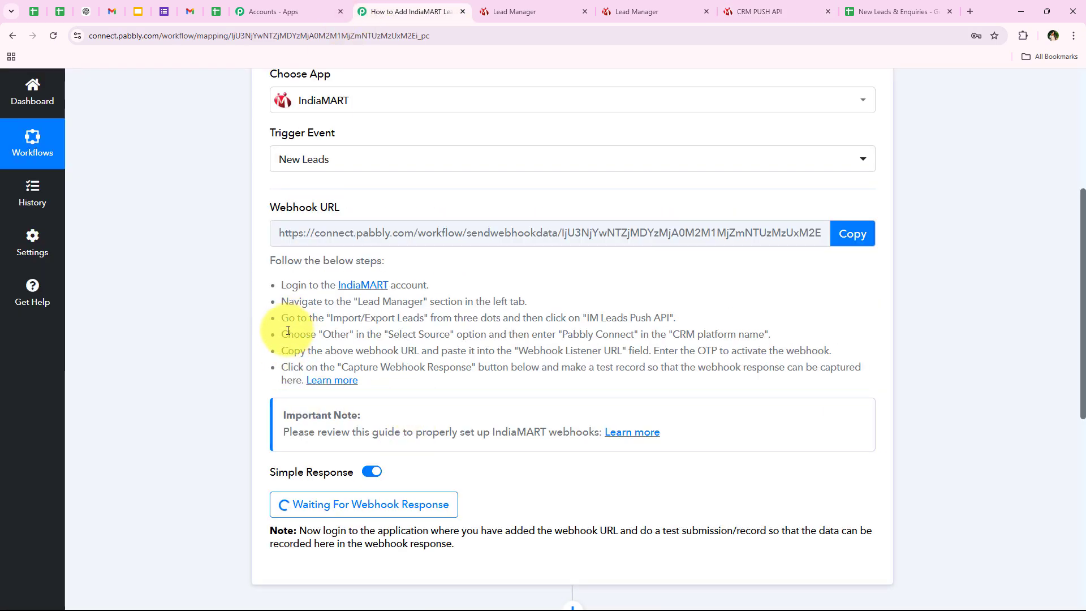
pyautogui.moveTo(282, 334); pyautogui.dragTo(470, 333)
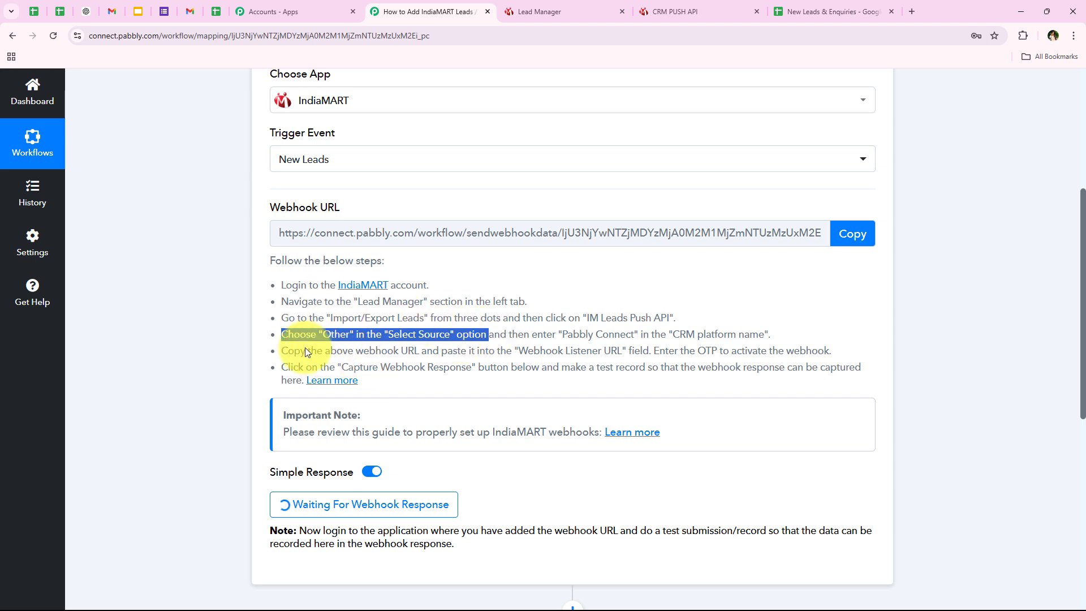
pyautogui.click(736, 8)
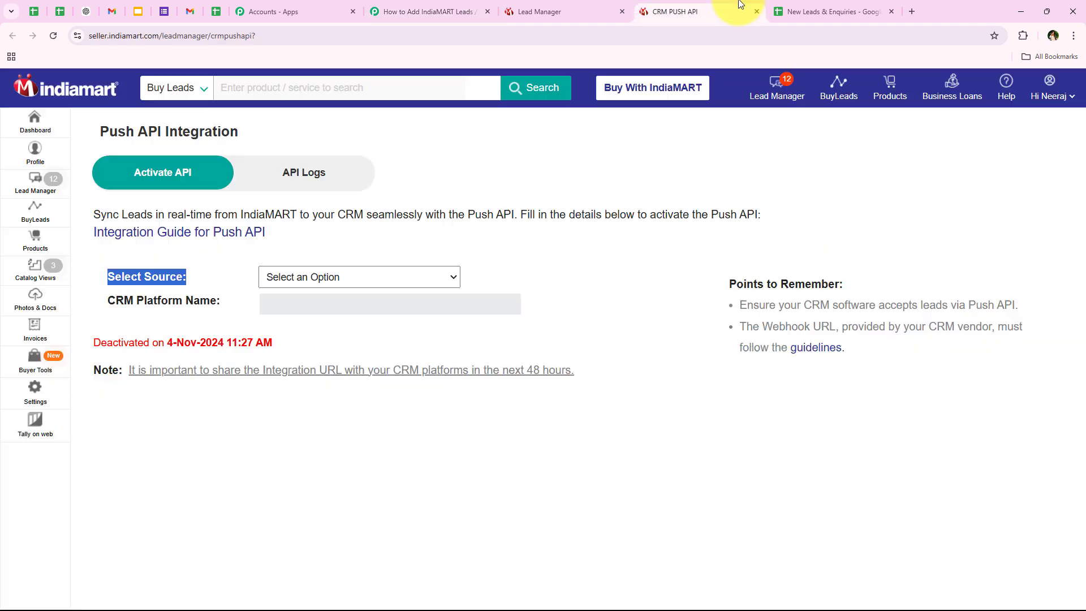
# Step: Set the lead source to Other and recheck the Pabbly step about the CRM platform name
pyautogui.click(348, 287)
pyautogui.click(328, 374)
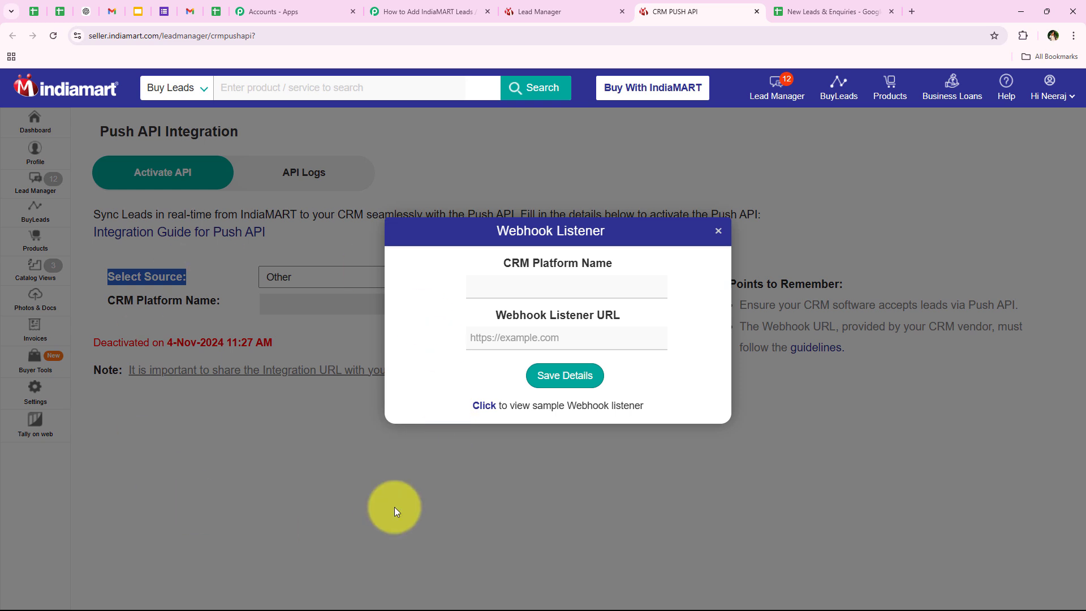
pyautogui.moveTo(503, 264); pyautogui.dragTo(615, 262)
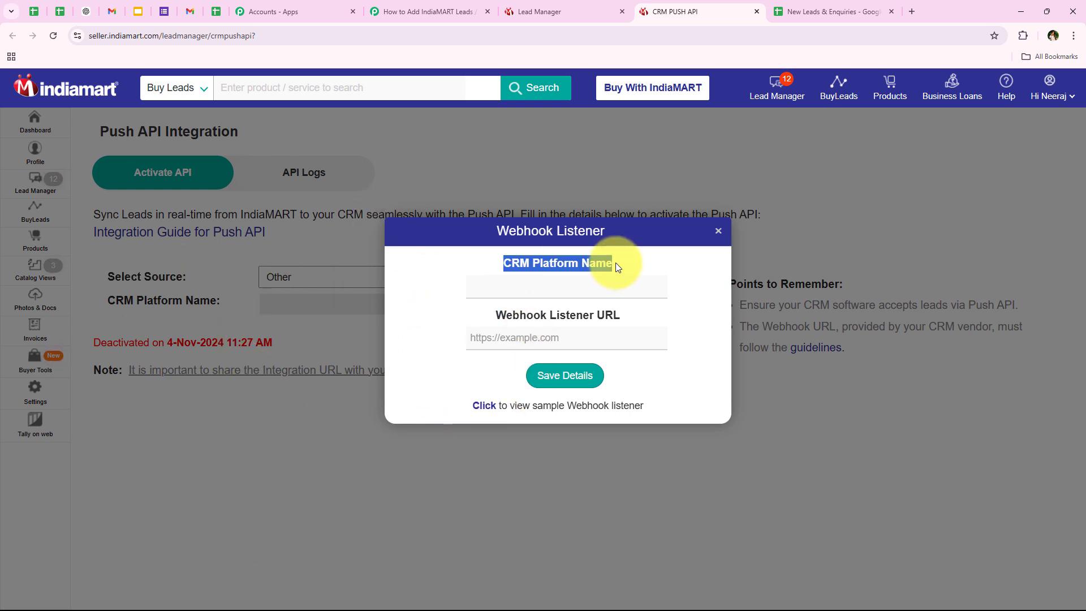
pyautogui.click(446, 323)
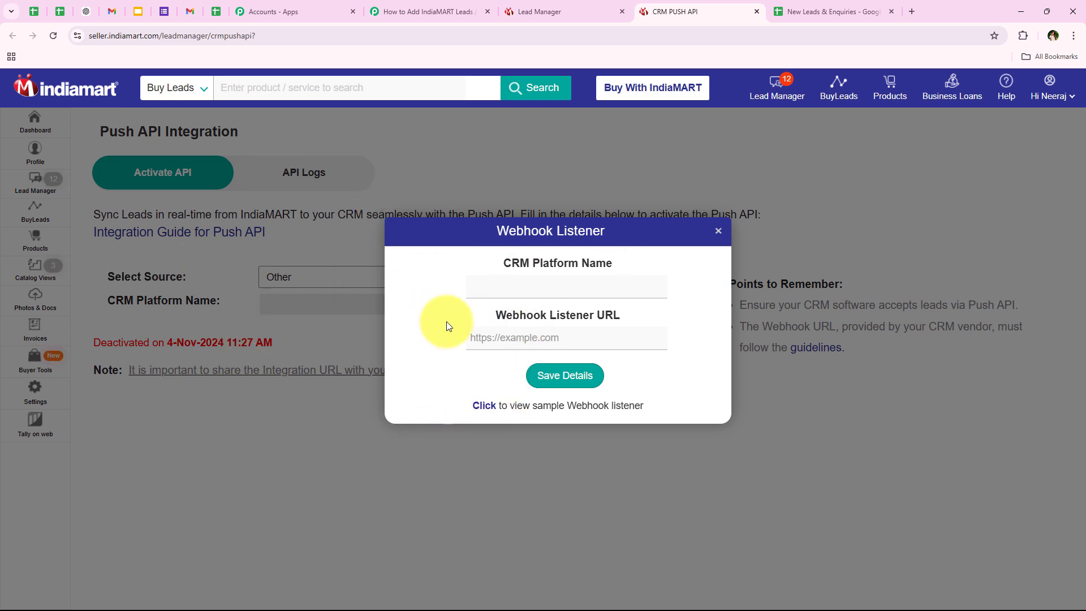
pyautogui.tripleClick(620, 311)
pyautogui.click(395, 11)
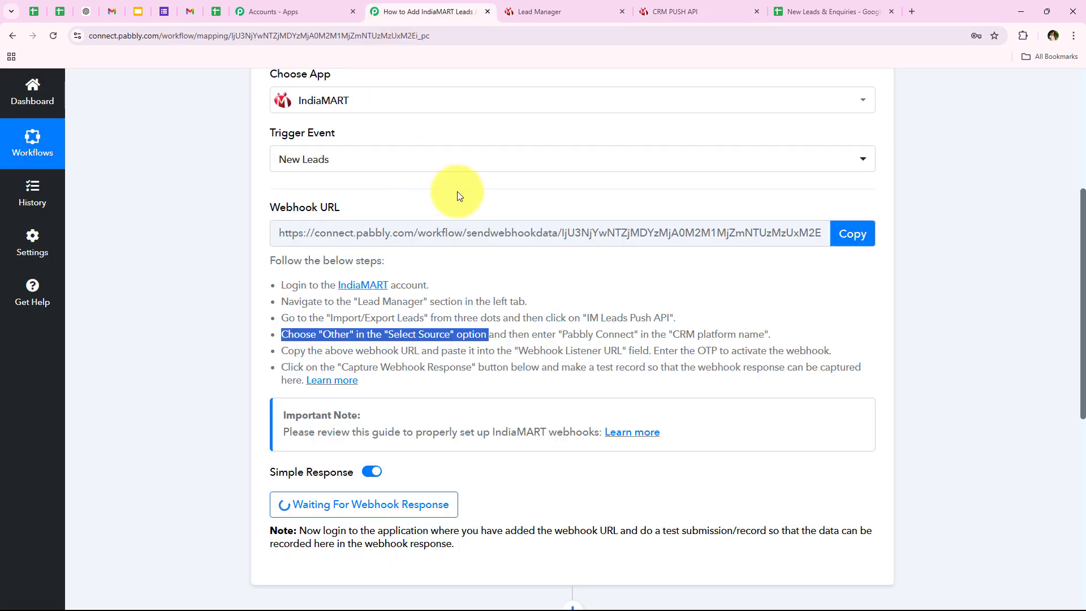
pyautogui.click(532, 337)
pyautogui.moveTo(533, 337); pyautogui.dragTo(762, 339)
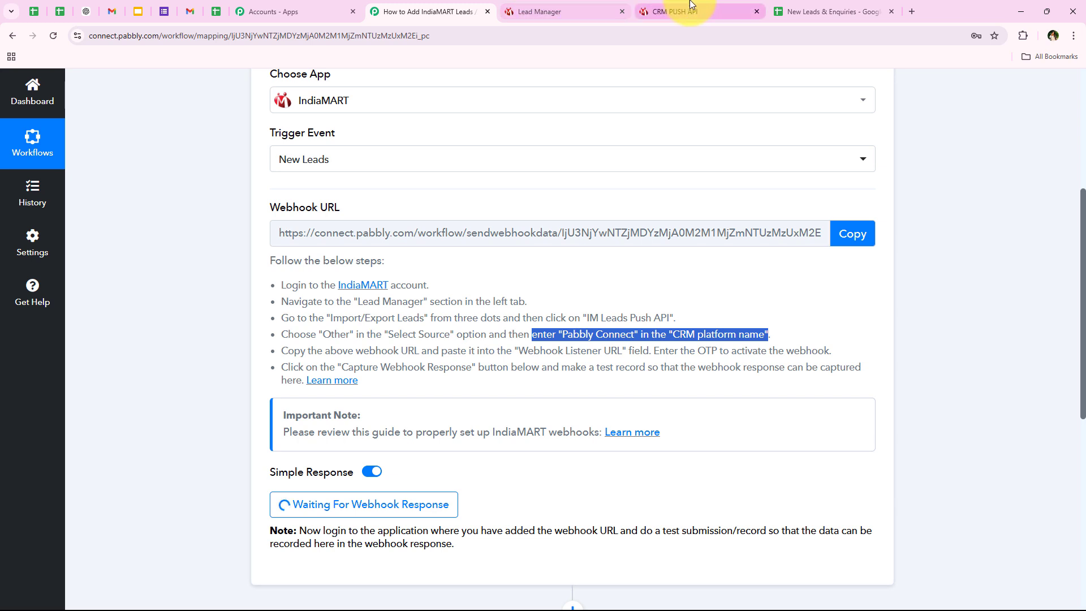
pyautogui.click(675, 11)
# Step: Enter Pabbly Connect as CRM platform name, paste the webhook URL, and save
pyautogui.click(516, 287)
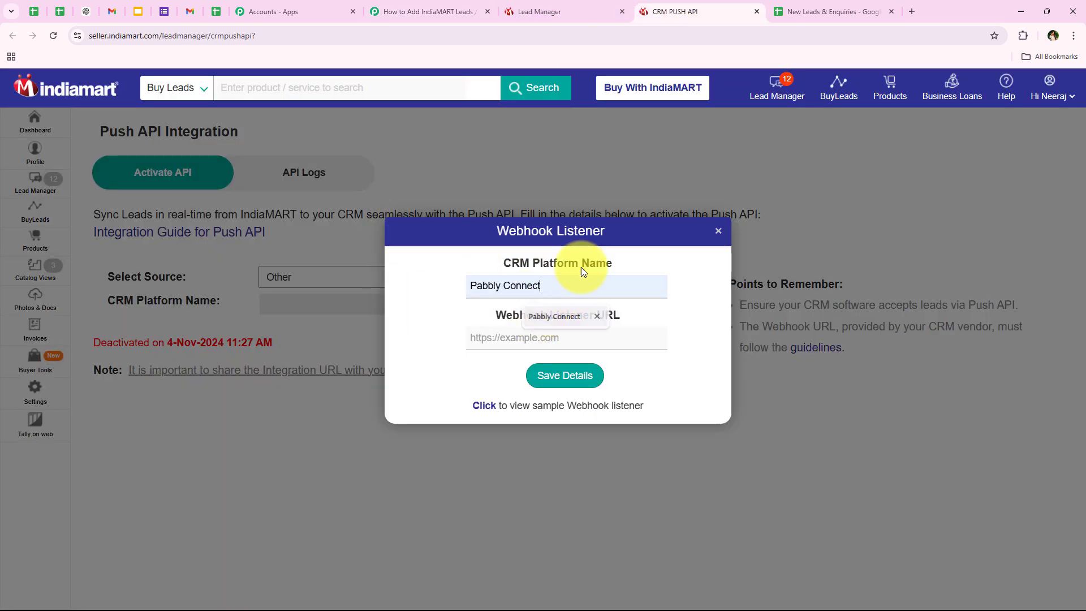
pyautogui.click(491, 315)
pyautogui.tripleClick(622, 320)
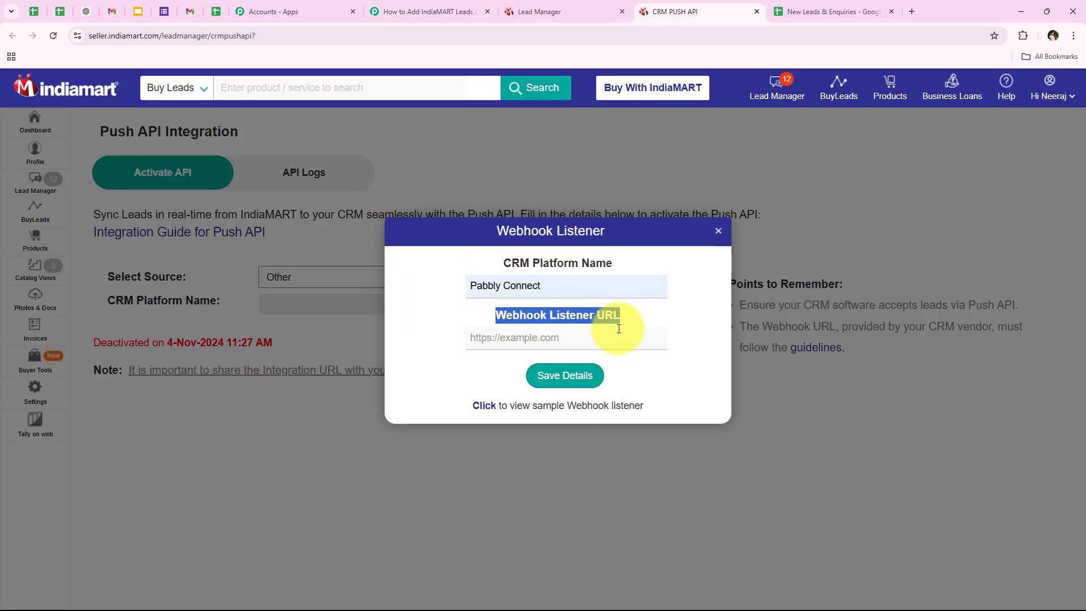
pyautogui.rightClick(545, 337)
pyautogui.click(583, 441)
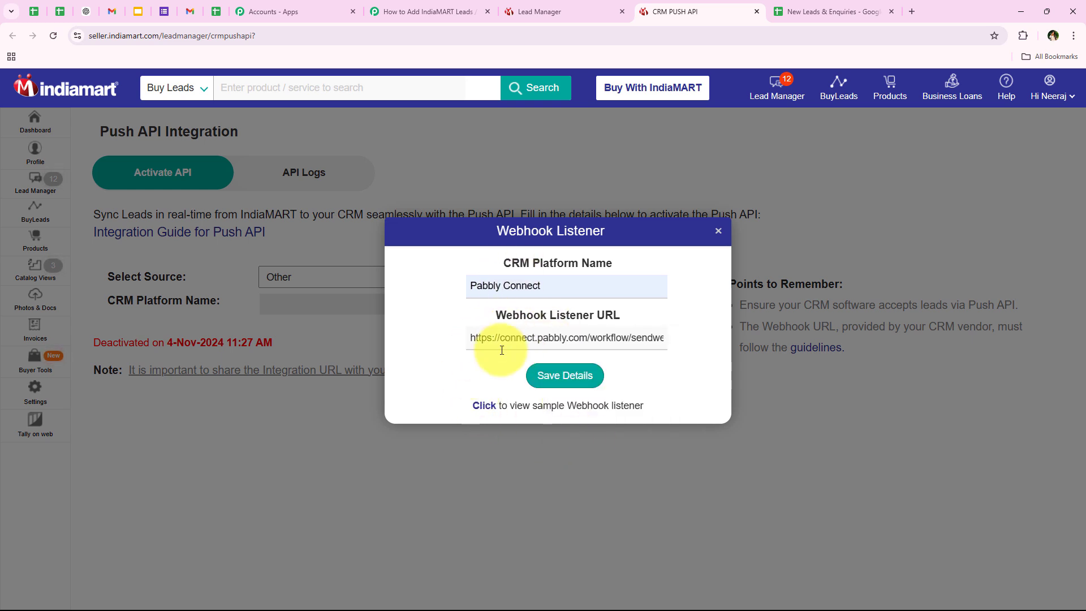
pyautogui.click(561, 373)
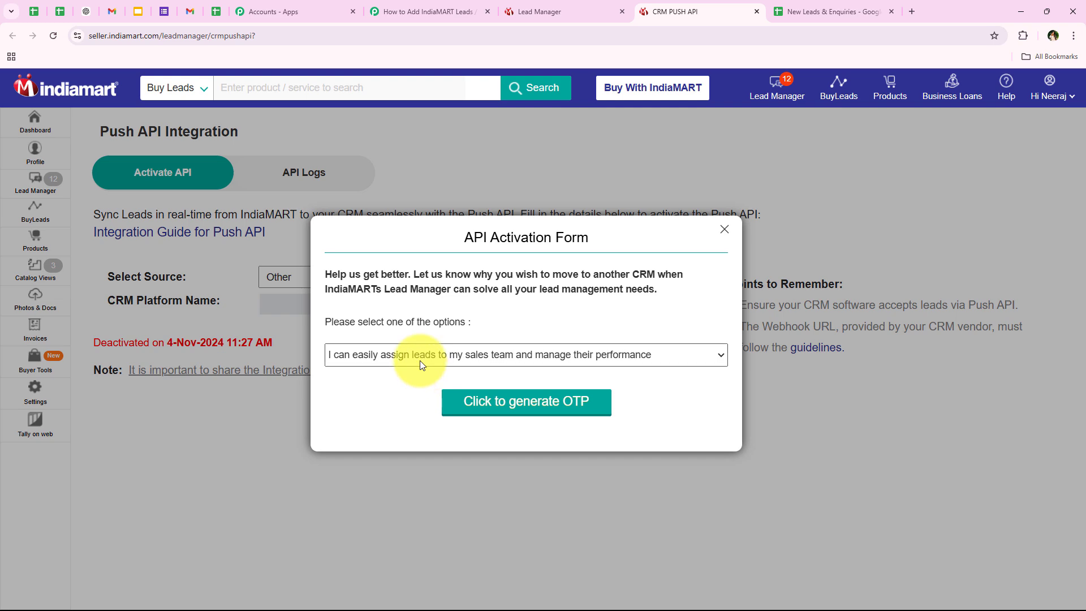
# Step: Generate and enter the one-time code, submit it, and confirm the integration is live
pyautogui.click(469, 403)
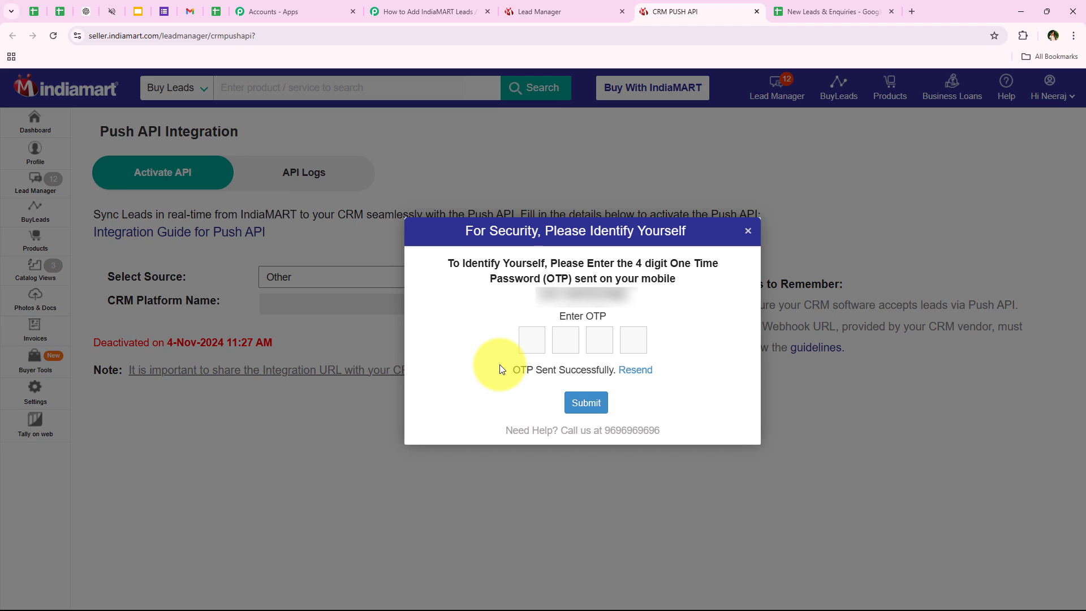
pyautogui.click(538, 334)
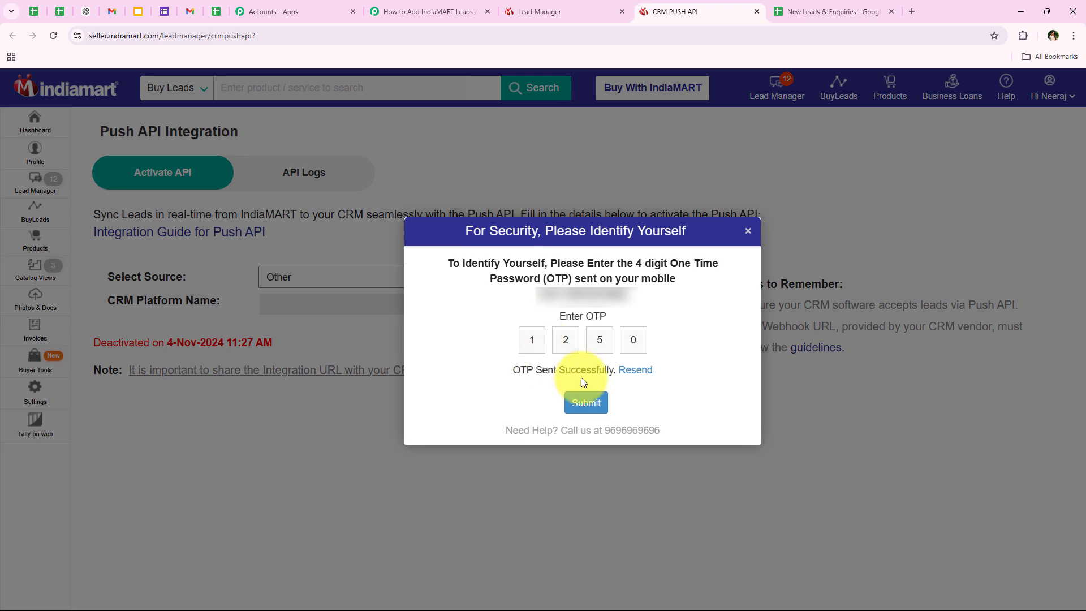
pyautogui.click(584, 401)
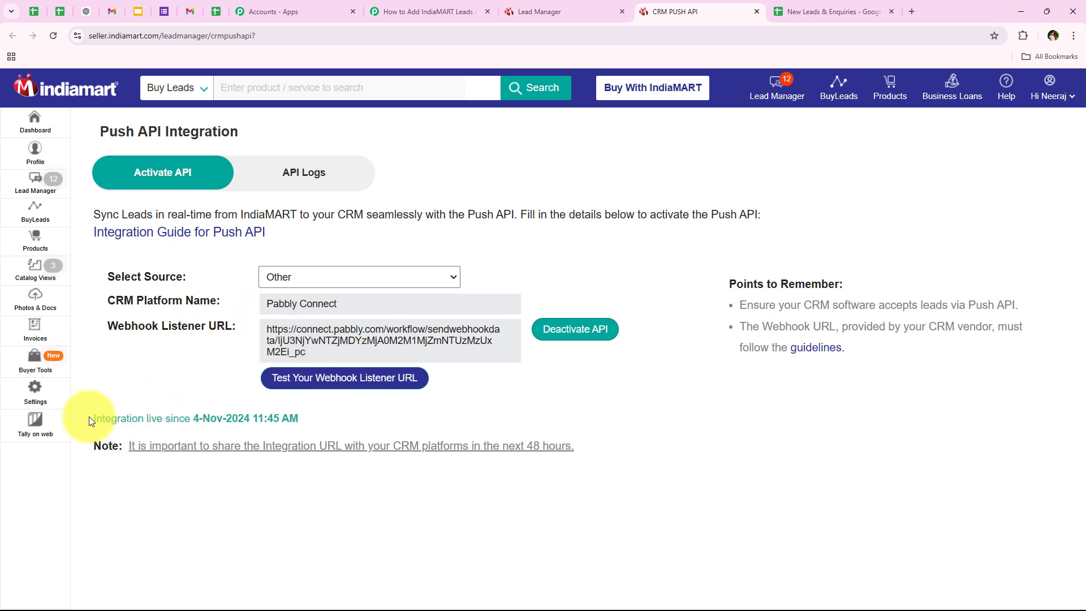
pyautogui.moveTo(86, 418); pyautogui.dragTo(166, 419)
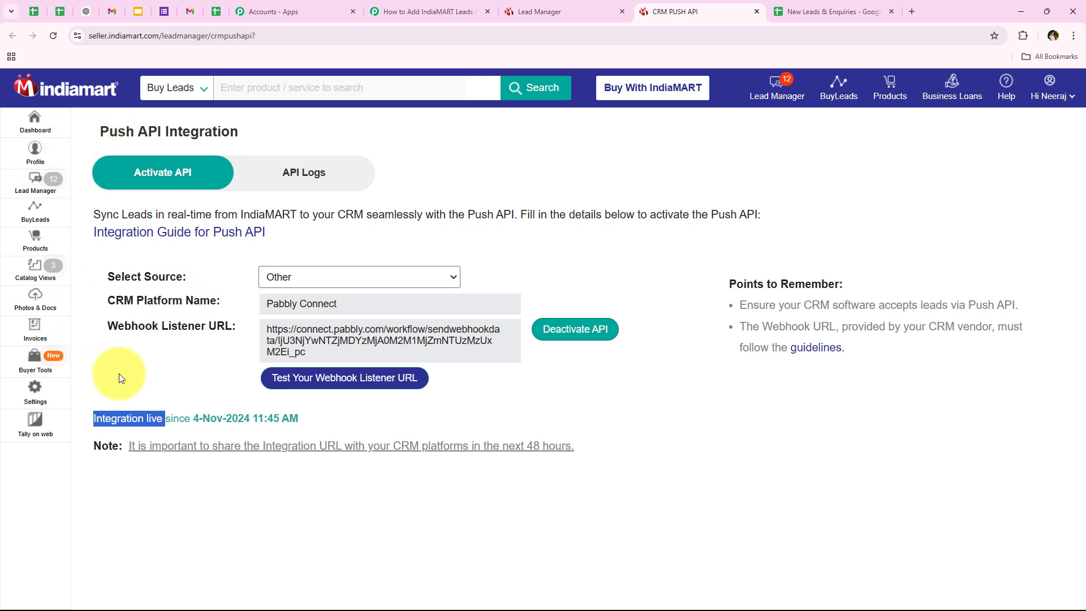
# Step: Back in the Pabbly workflow, scroll through the trigger step and its test-submission instruction
pyautogui.click(425, 12)
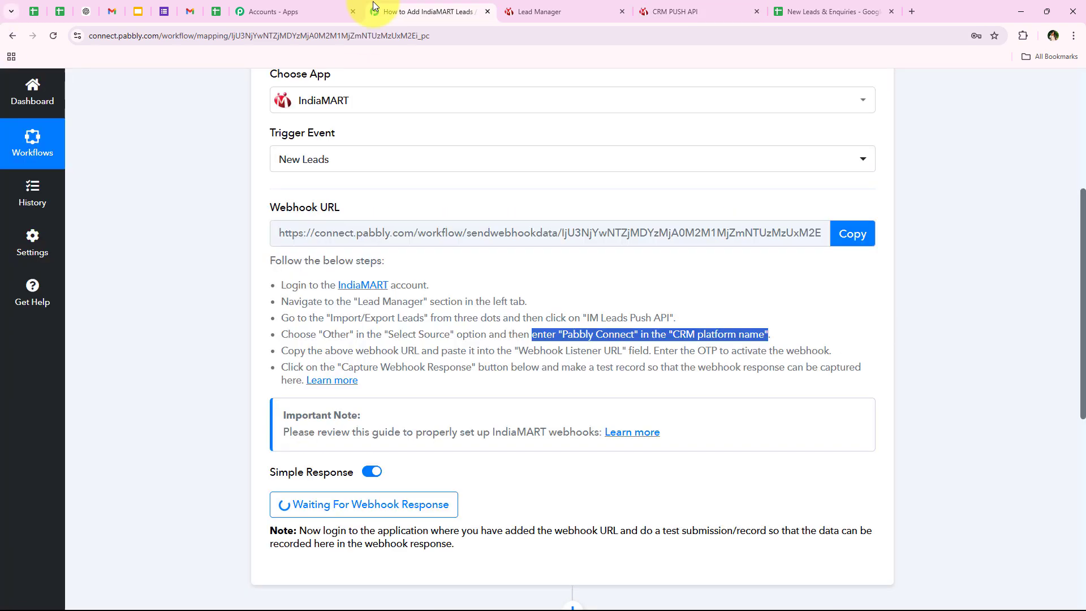
pyautogui.scroll(-2, 130, 267)
pyautogui.click(213, 332)
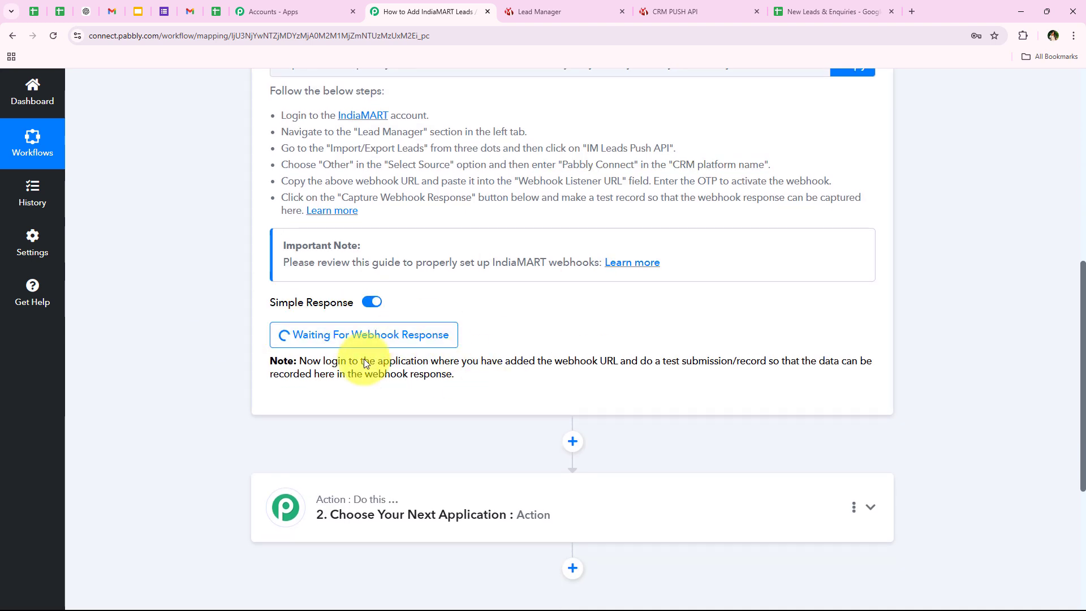
pyautogui.moveTo(641, 363); pyautogui.dragTo(765, 362)
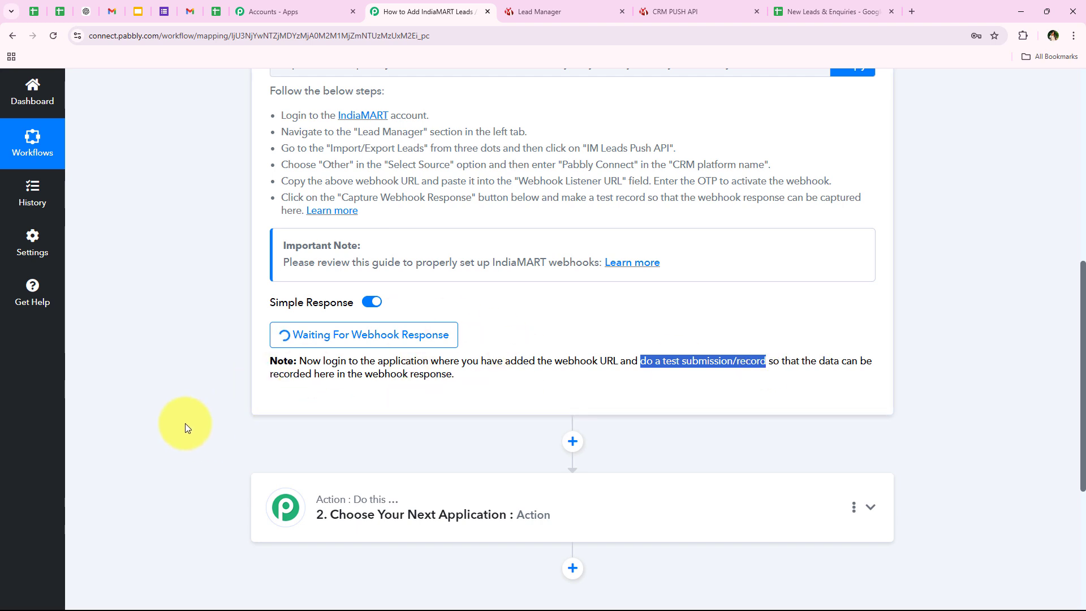
pyautogui.click(216, 384)
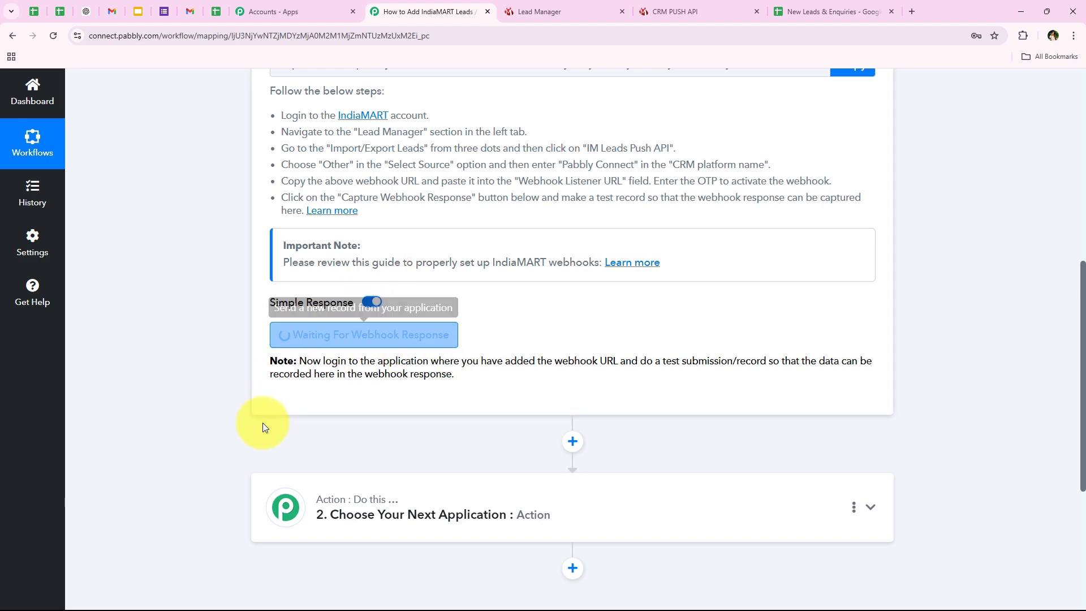
pyautogui.scroll(6, 158, 374)
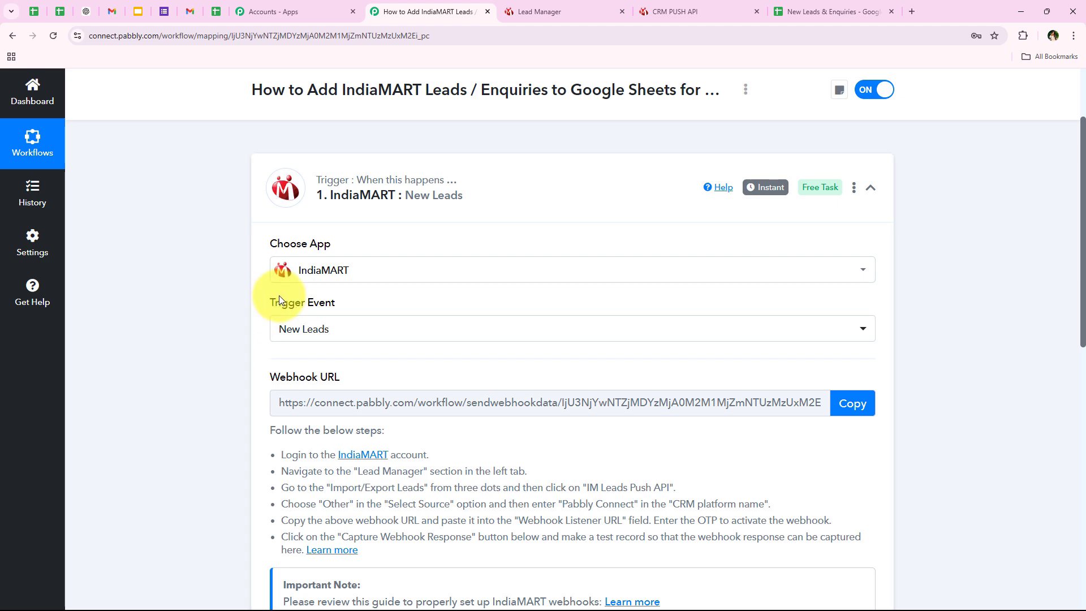
pyautogui.scroll(-2, 290, 283)
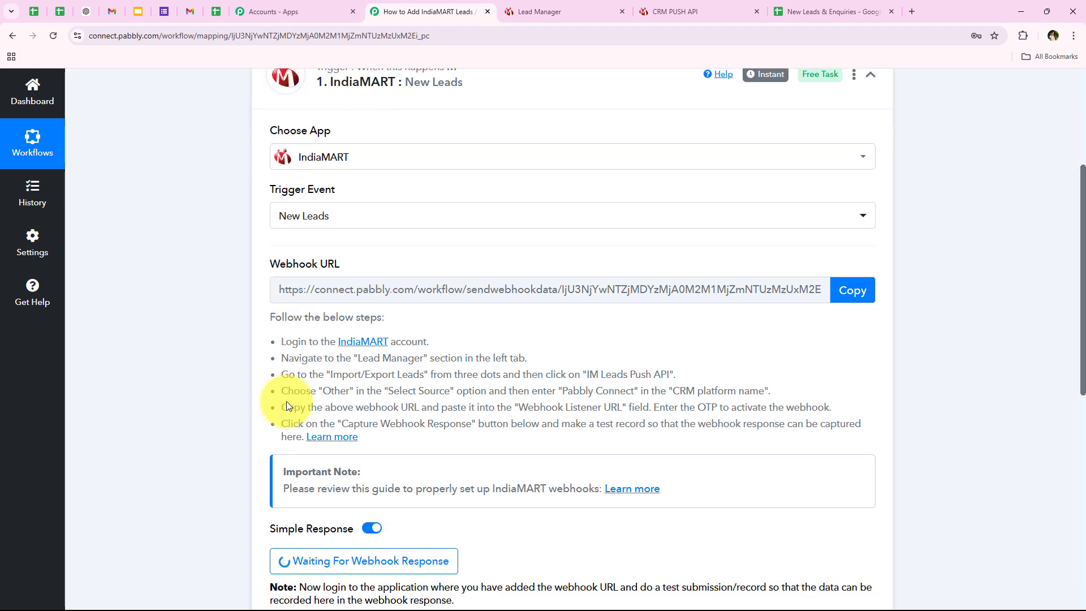
pyautogui.scroll(-3, 287, 403)
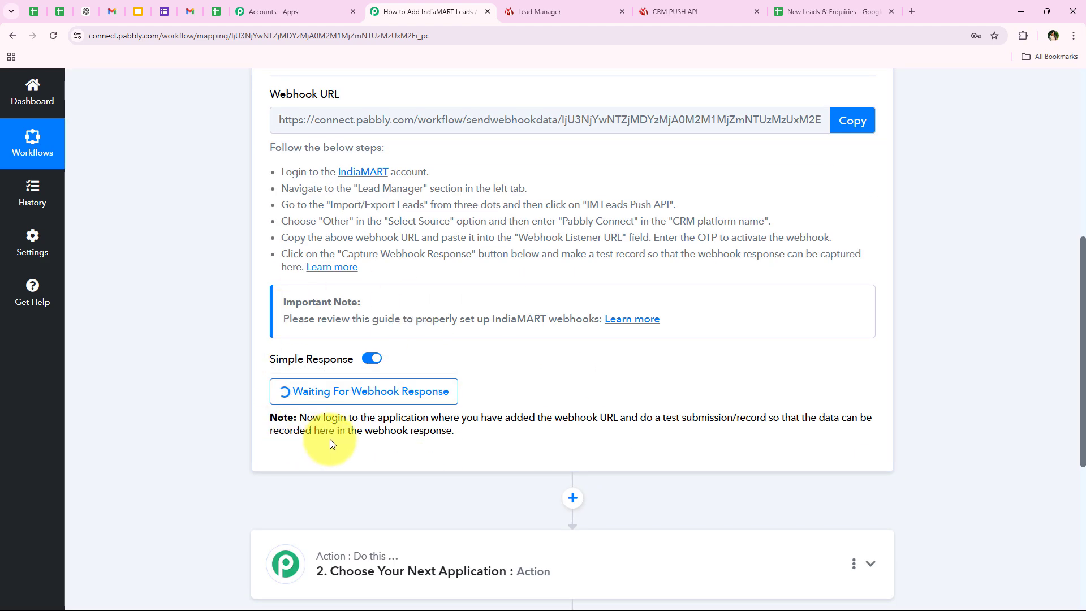
pyautogui.scroll(6, 182, 412)
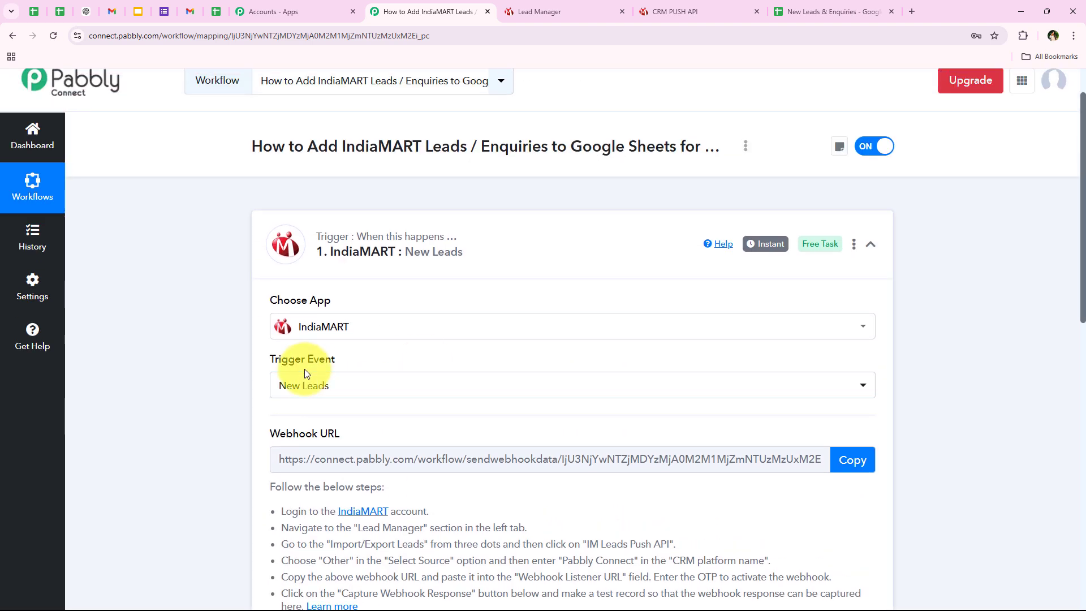
pyautogui.scroll(-4, 214, 418)
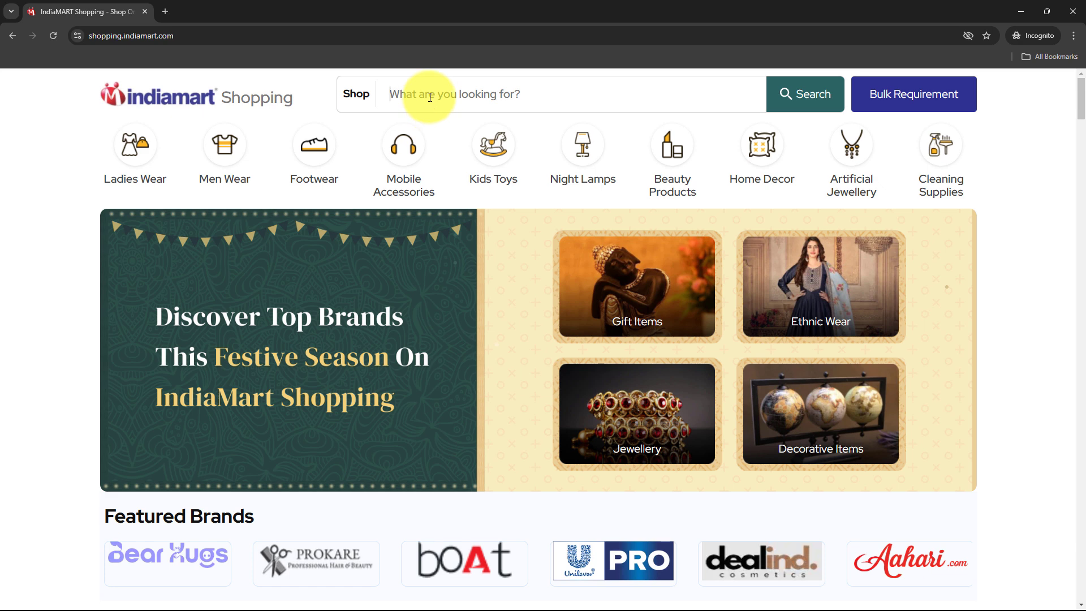
# Step: Search IndiaMART for Magnet Brains and start an enquiry from its Pabbly Connect product page
pyautogui.write('Ma')
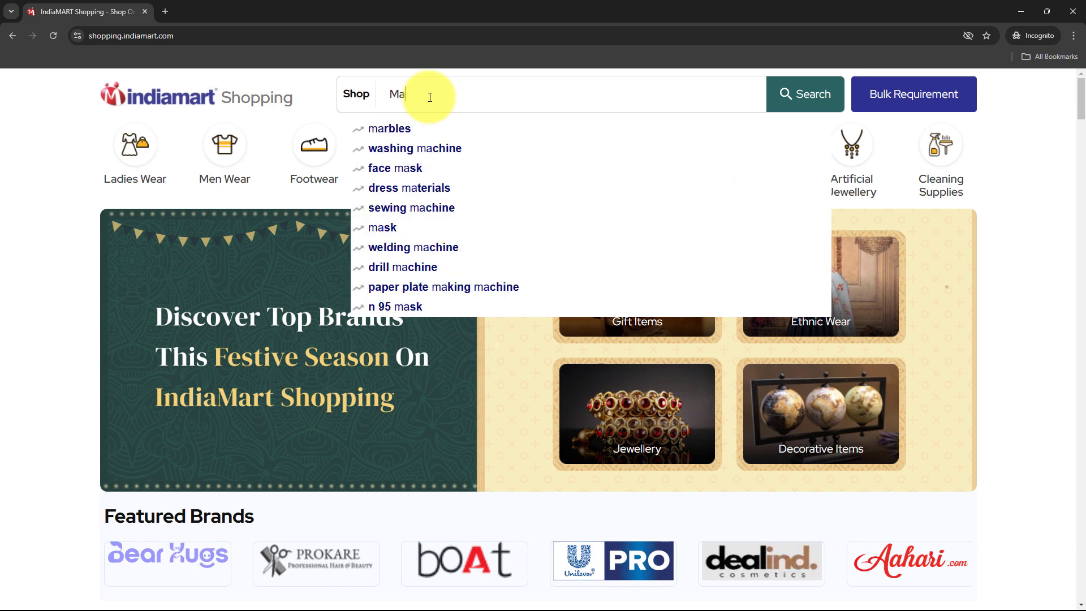
pyautogui.write('gne')
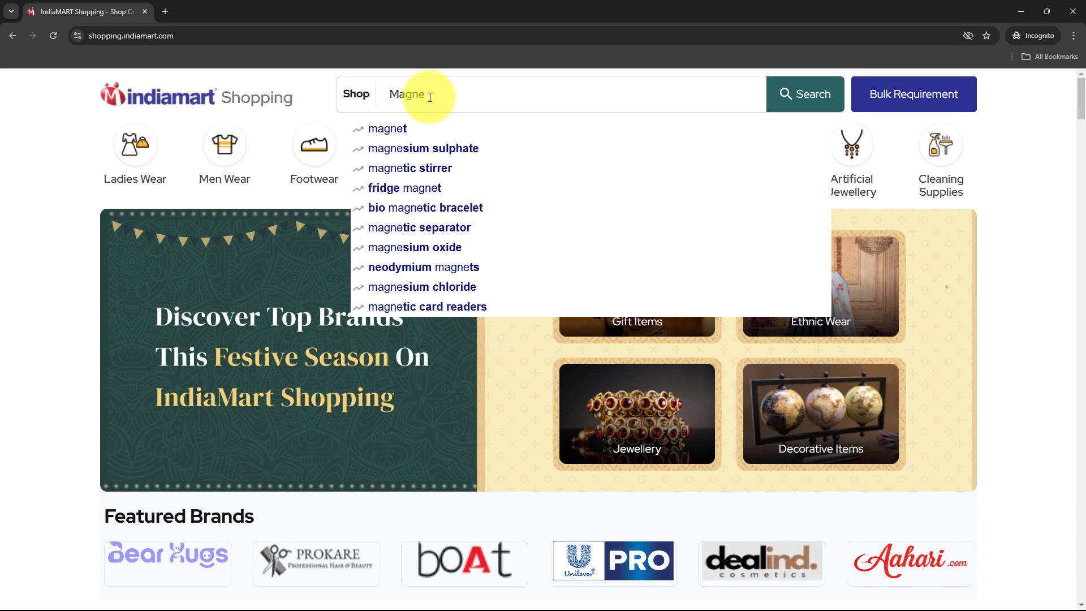
pyautogui.write('t Bra')
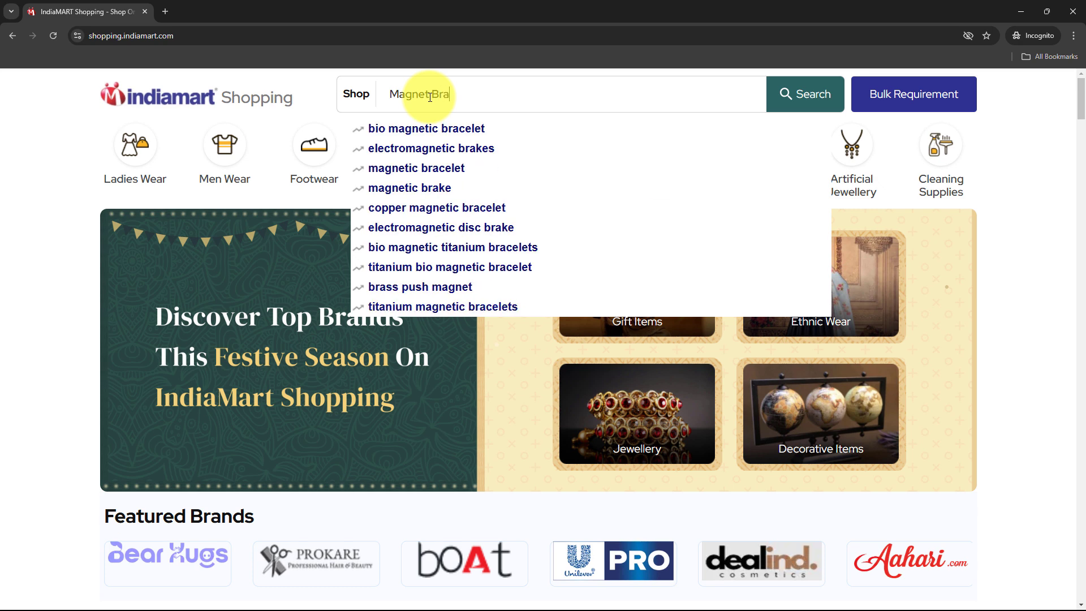
pyautogui.write('in s')
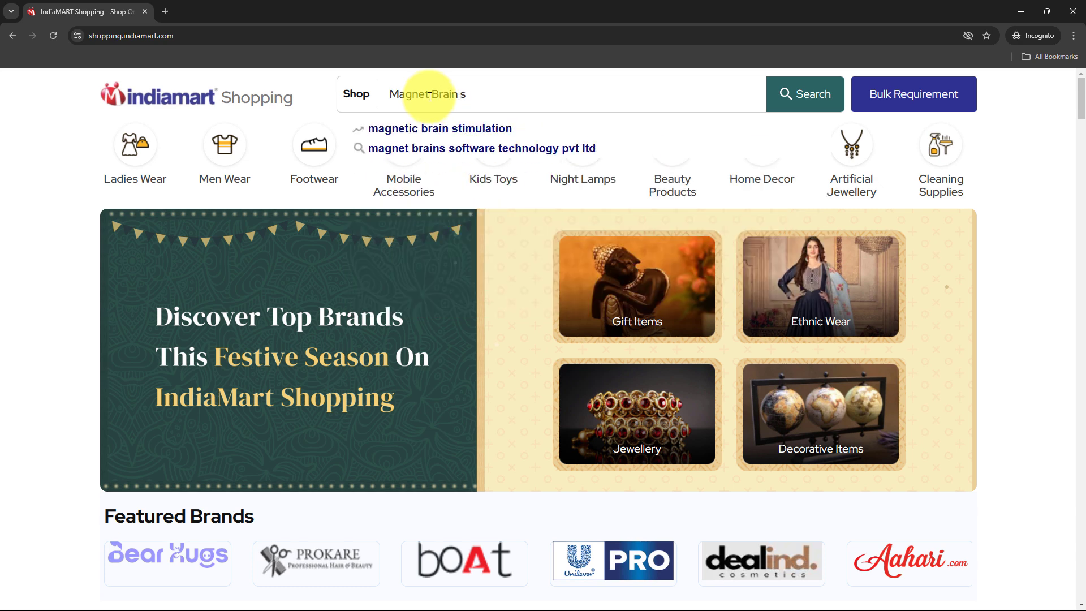
pyautogui.click(478, 149)
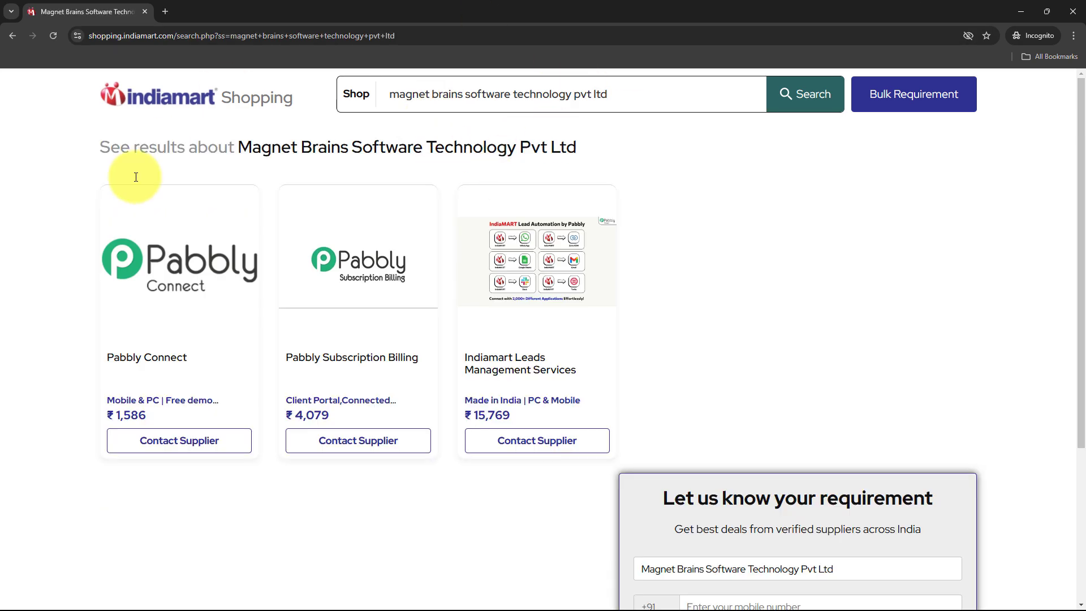
pyautogui.click(180, 258)
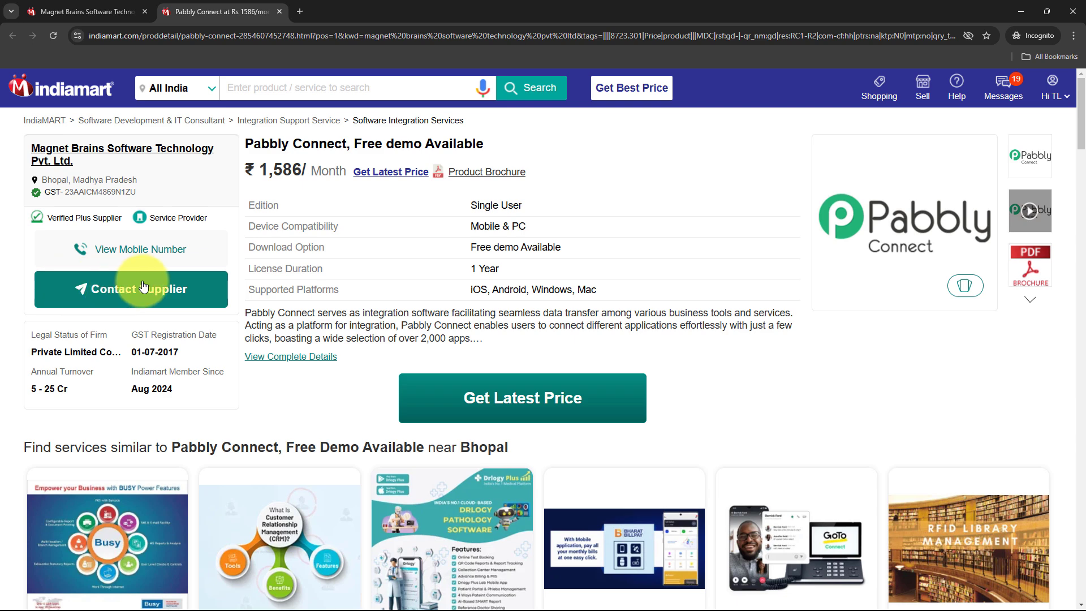
pyautogui.click(143, 287)
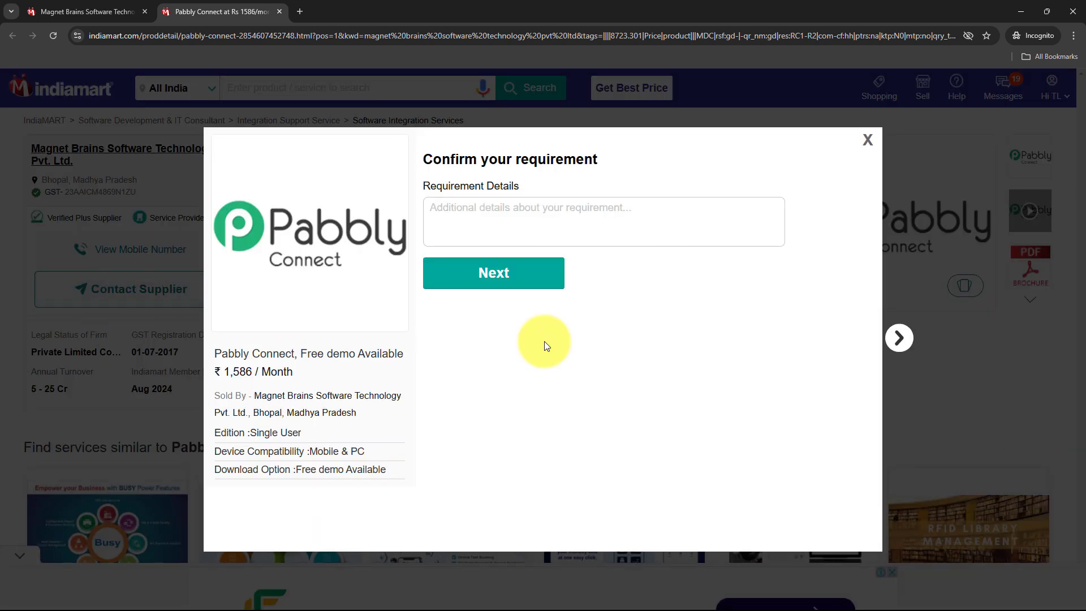
# Step: Paste the prepared requirement details and submit the enquiry with the GST number left blank
pyautogui.tripleClick(496, 189)
pyautogui.click(538, 222)
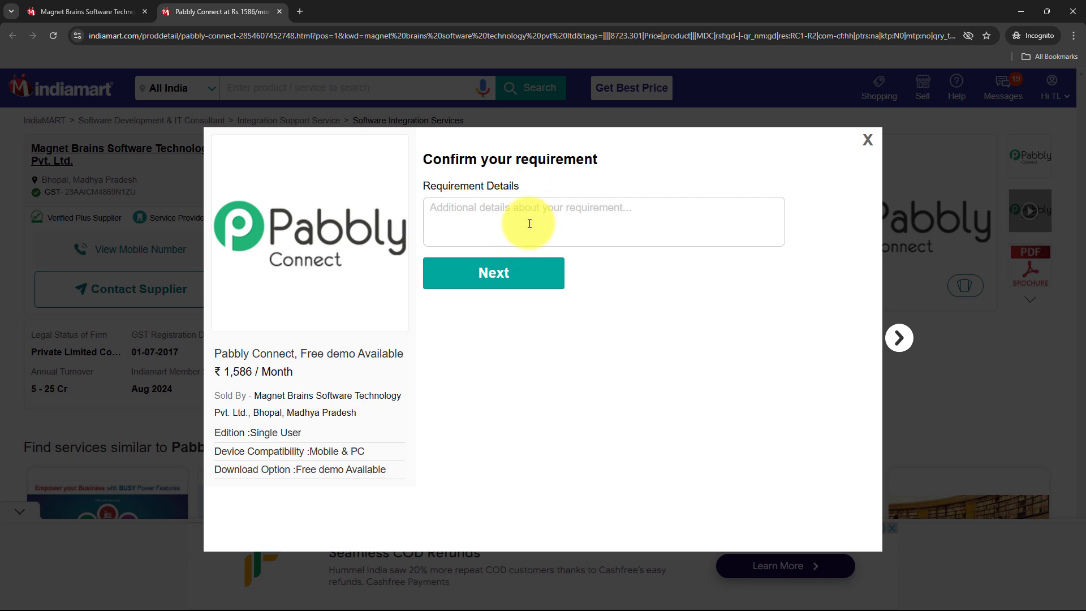
pyautogui.write('I am interested in your services for media and publishing. We are looking for assistance with our upcoming book launch and need help with marketing strategies, press release distribution, and media outreach.')
pyautogui.moveTo(430, 210); pyautogui.dragTo(713, 206)
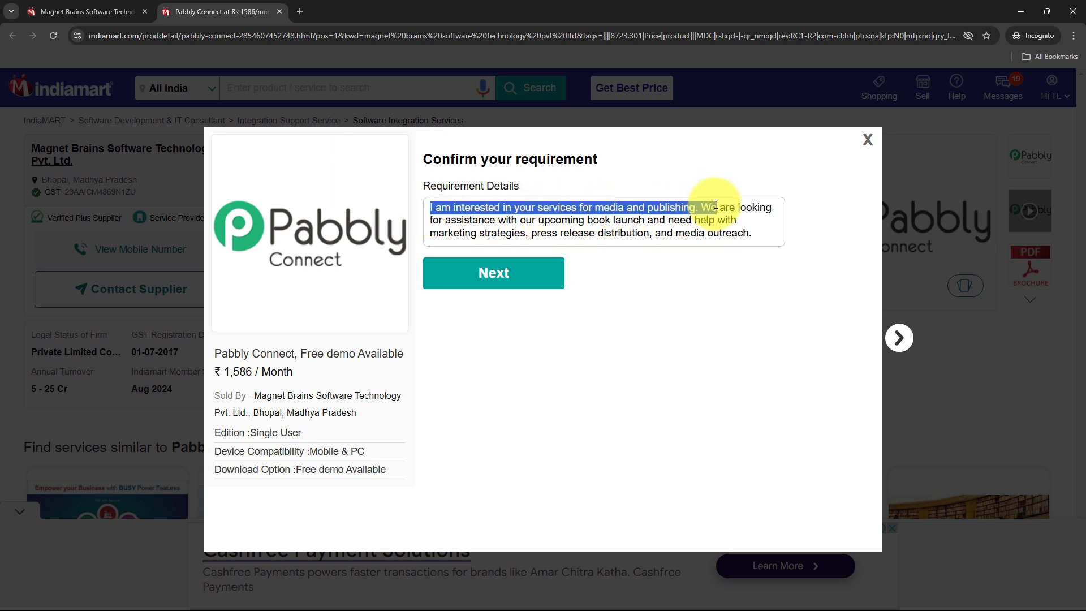
pyautogui.moveTo(713, 209); pyautogui.dragTo(764, 235)
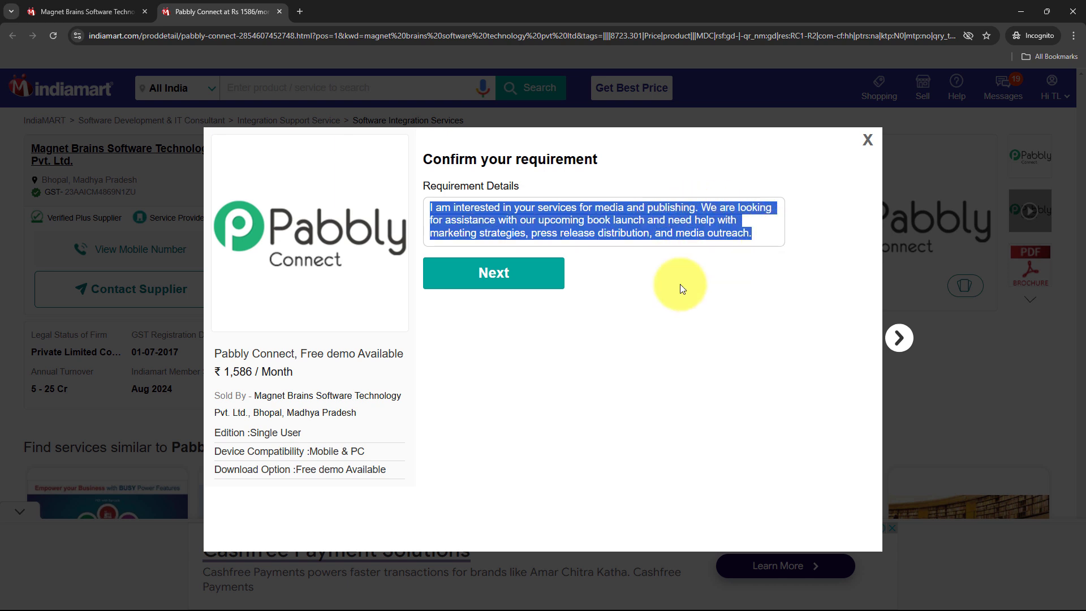
pyautogui.click(647, 254)
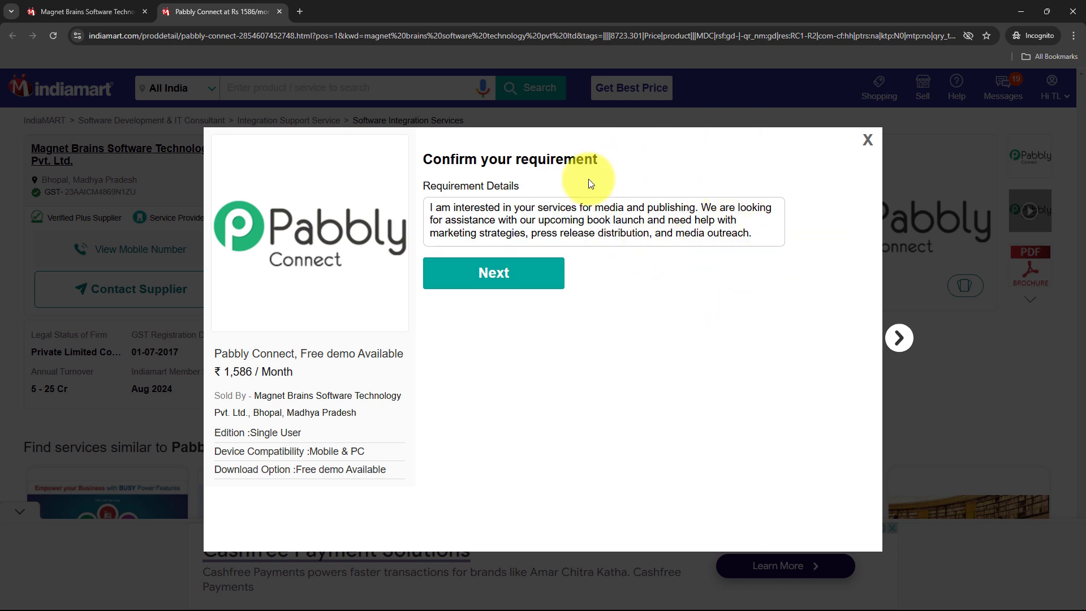
pyautogui.click(519, 266)
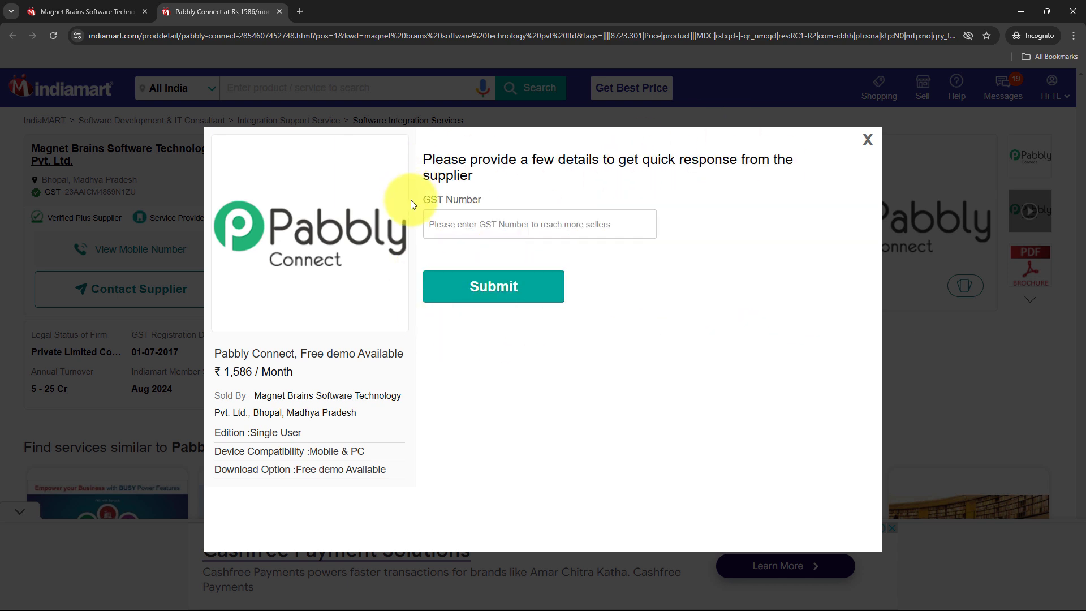
pyautogui.click(506, 198)
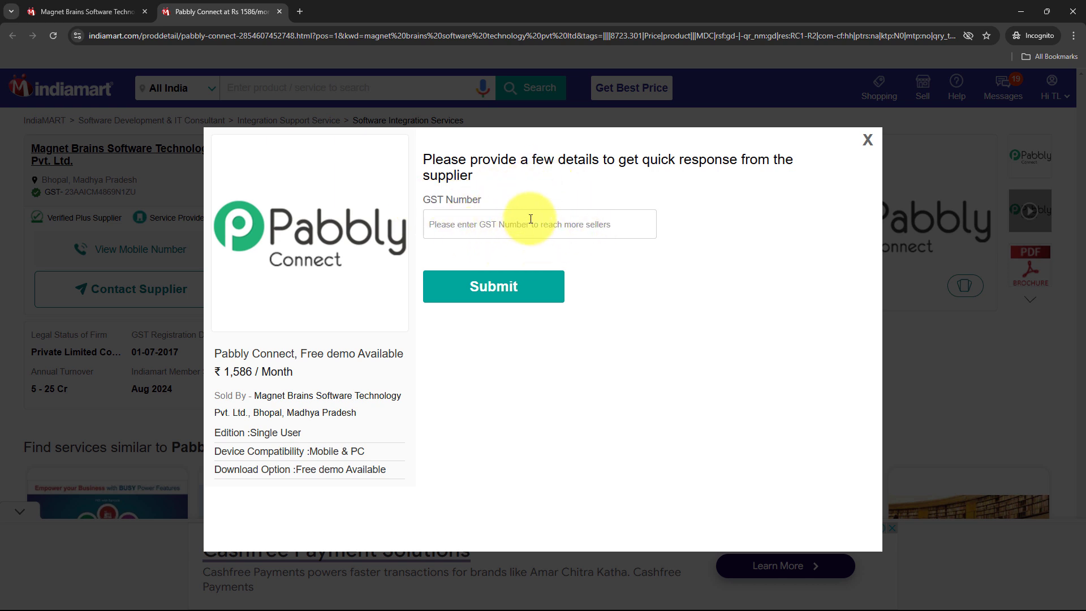
pyautogui.click(517, 286)
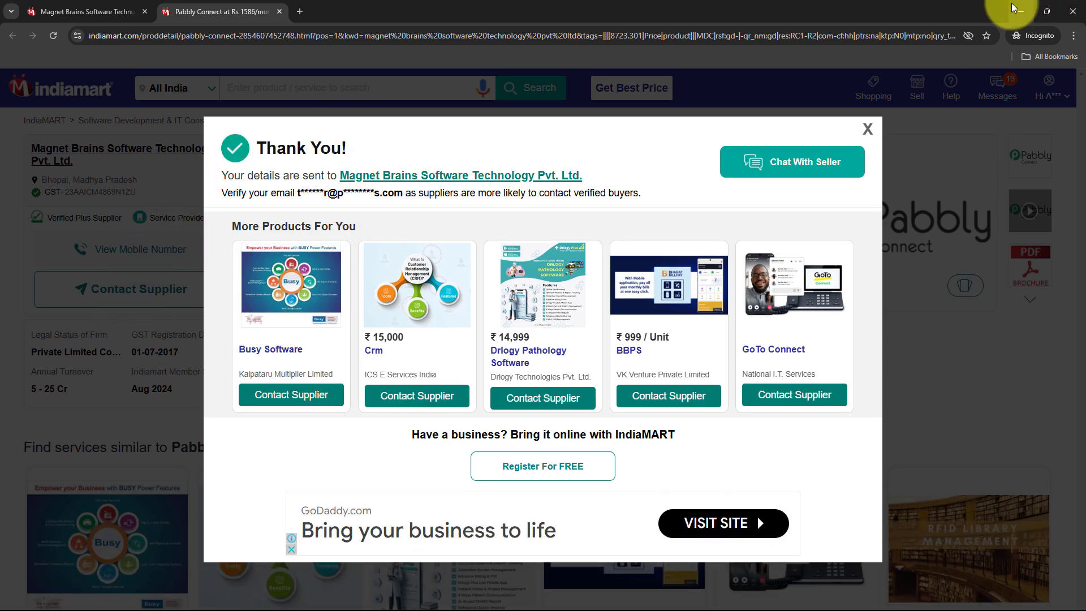
# Step: Review the captured sender state Madhya Pradesh, pincode 462030, name Test Lead and response subject
pyautogui.click(1017, 11)
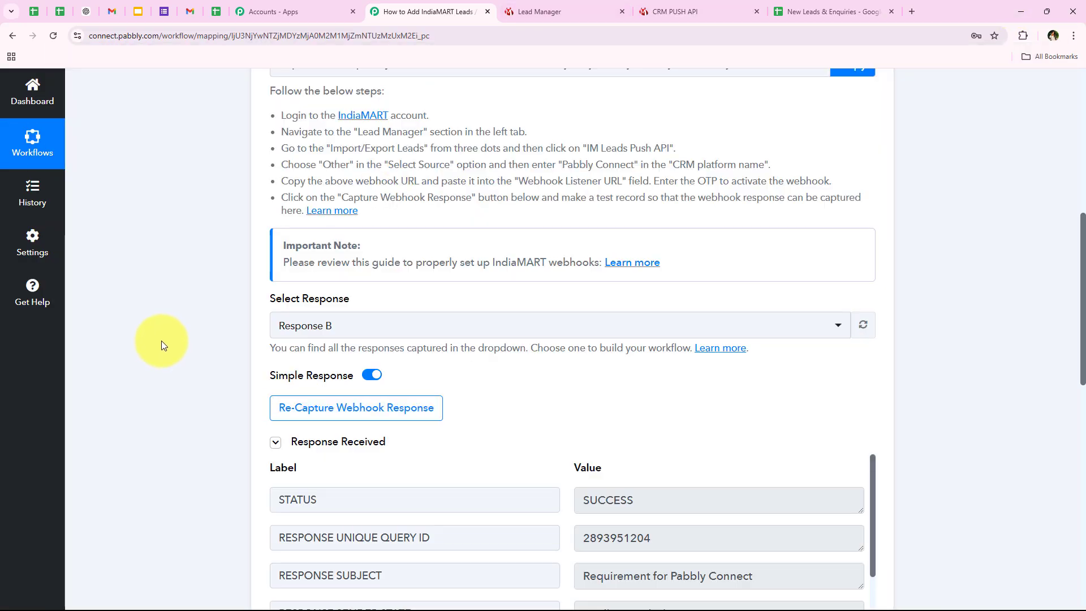
pyautogui.scroll(-5, 162, 341)
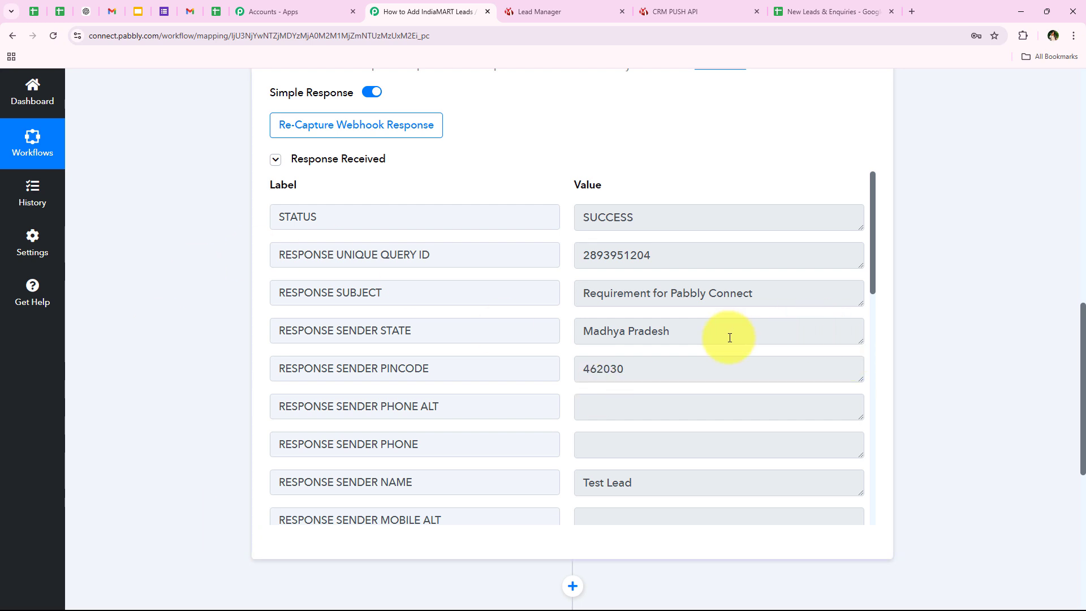
pyautogui.moveTo(727, 335); pyautogui.dragTo(407, 337)
pyautogui.moveTo(640, 374); pyautogui.dragTo(497, 358)
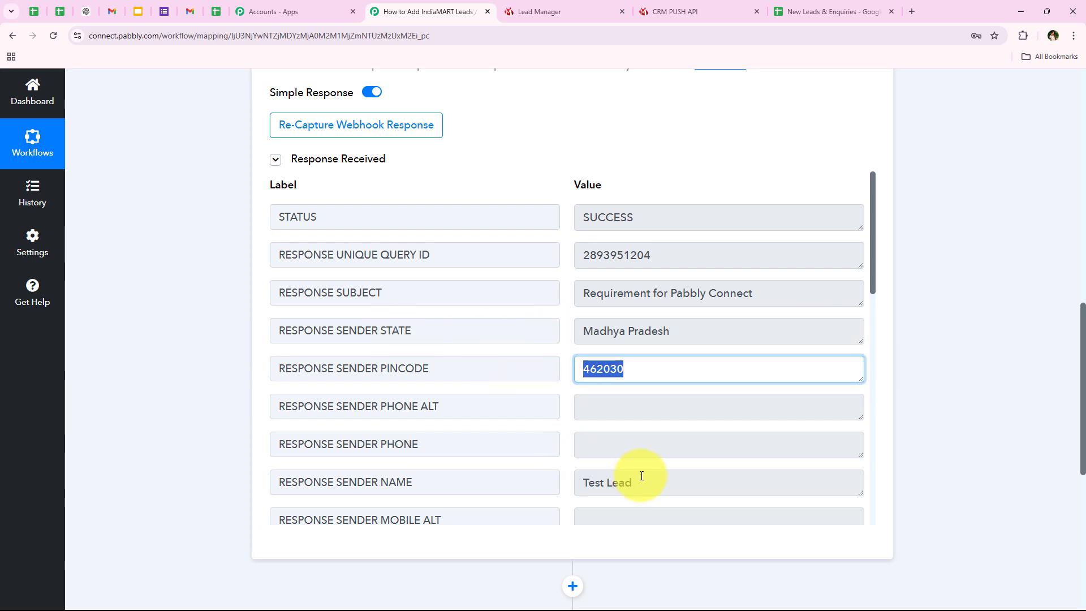
pyautogui.moveTo(664, 483); pyautogui.dragTo(514, 479)
pyautogui.click(158, 341)
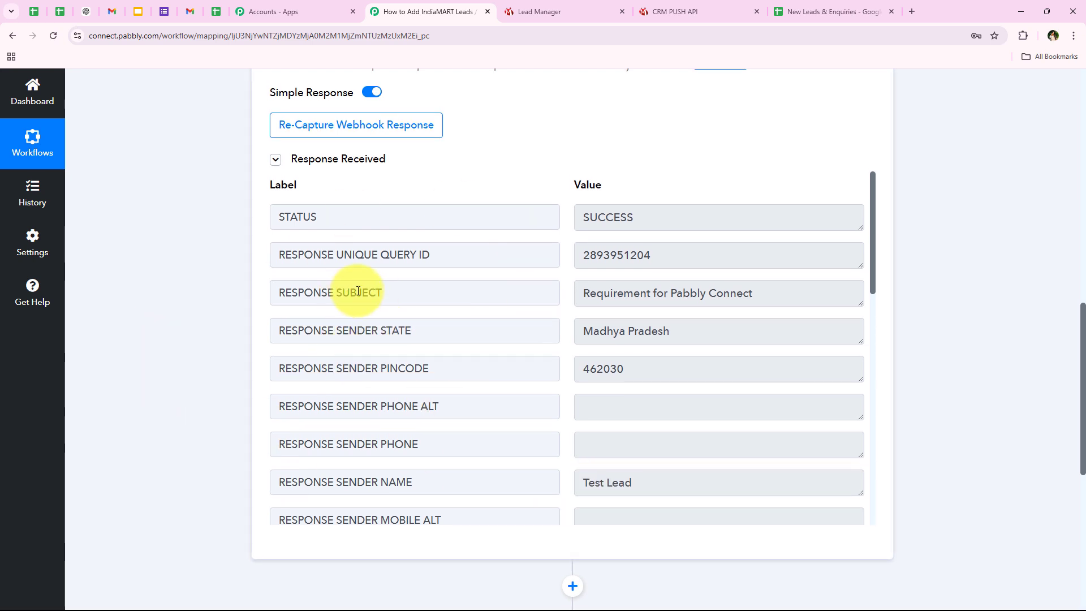
pyautogui.moveTo(334, 293); pyautogui.dragTo(542, 328)
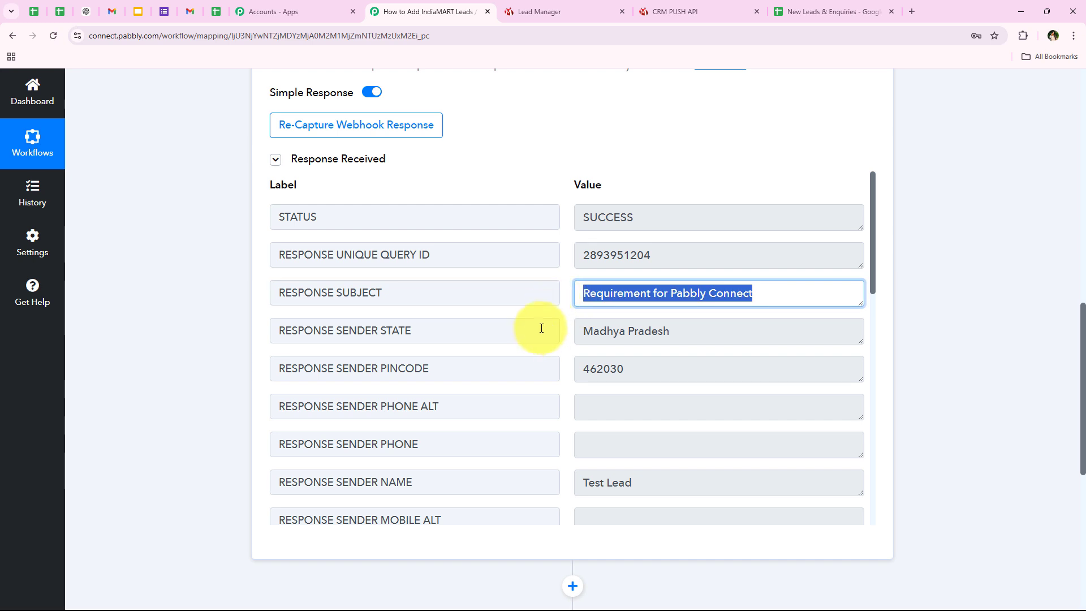
pyautogui.click(563, 309)
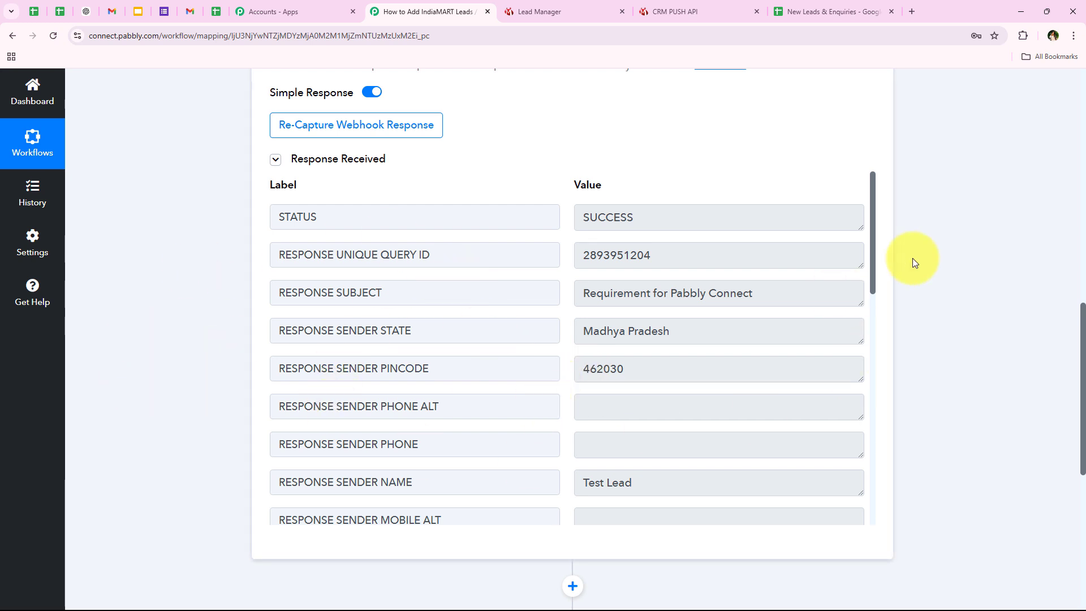
# Step: Read through the captured query message further down the response, then return to the top
pyautogui.scroll(-5, 873, 203)
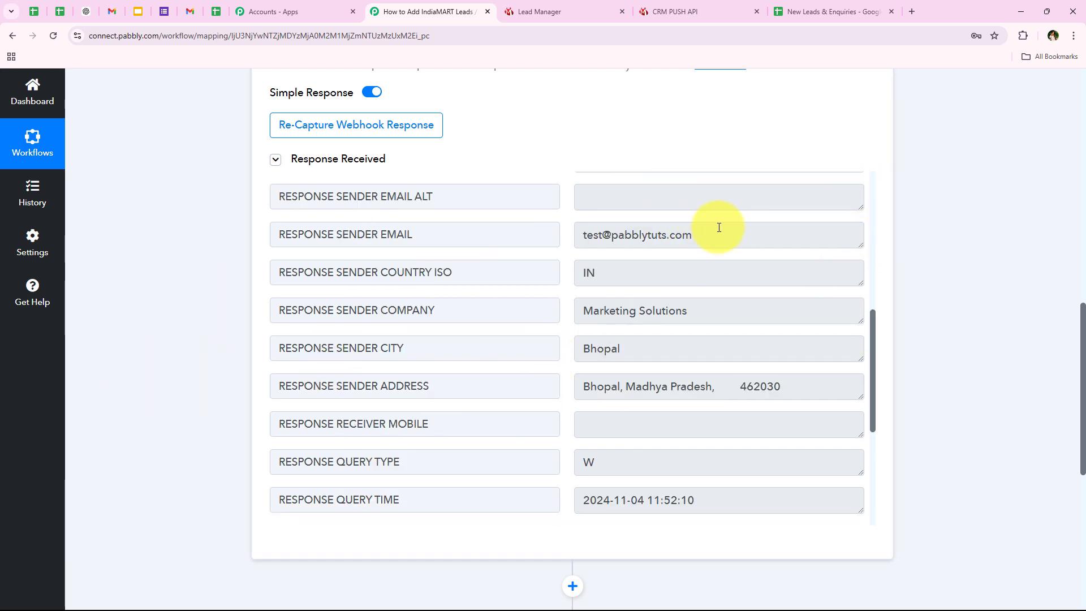
pyautogui.moveTo(717, 232); pyautogui.dragTo(487, 236)
pyautogui.scroll(-5, 589, 291)
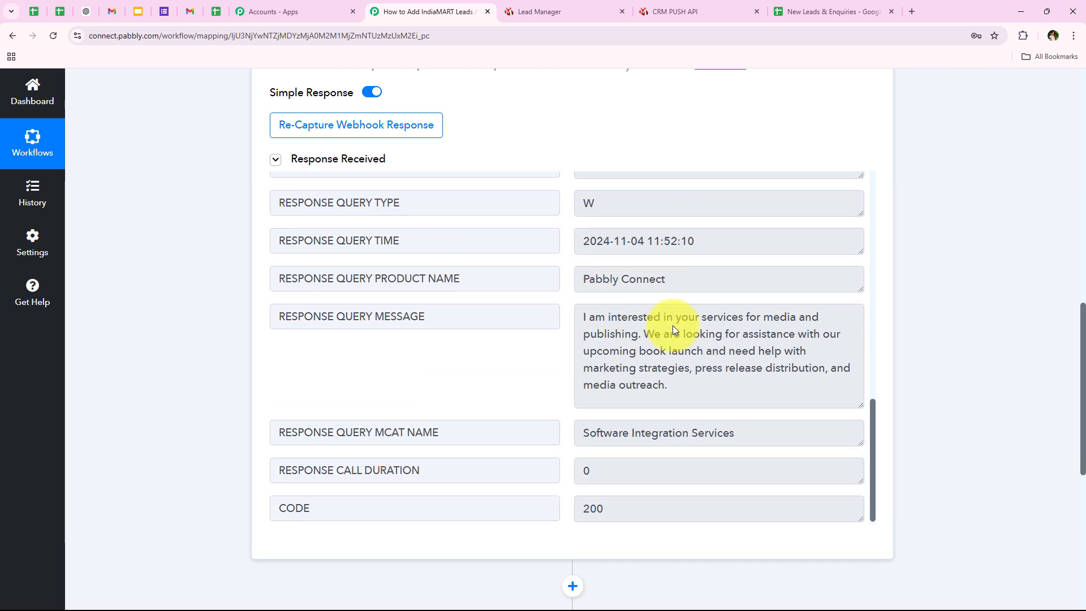
pyautogui.moveTo(690, 375); pyautogui.dragTo(574, 303)
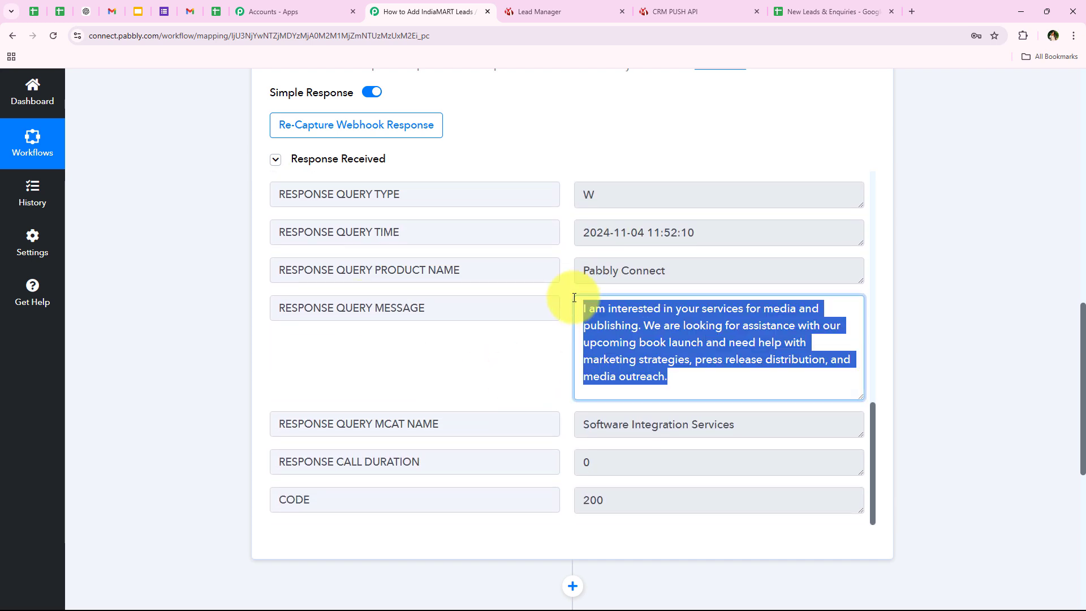
pyautogui.click(463, 355)
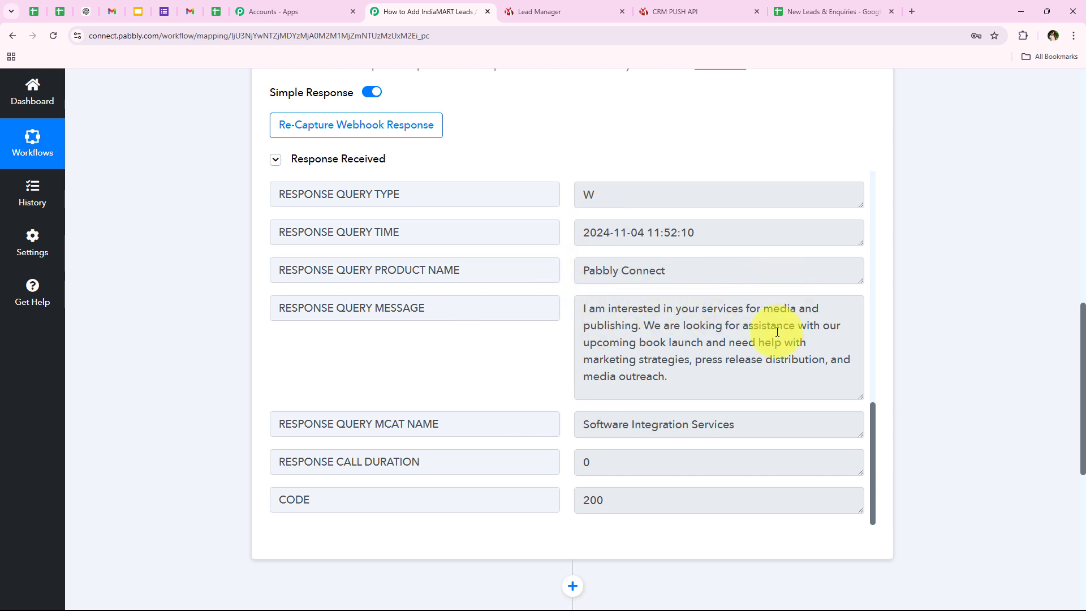
pyautogui.moveTo(643, 330); pyautogui.dragTo(702, 341)
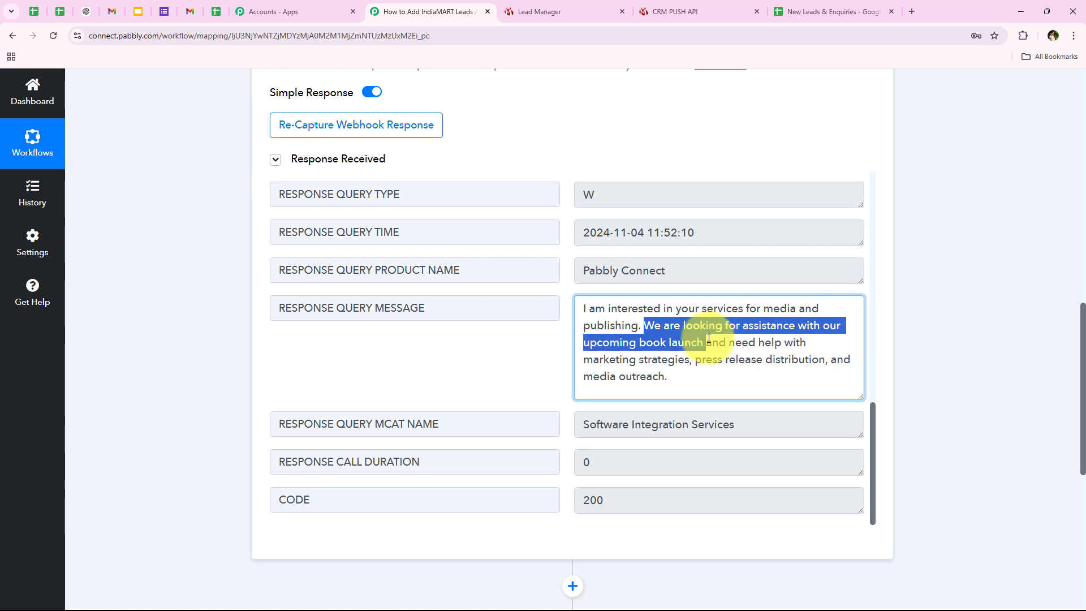
pyautogui.click(497, 364)
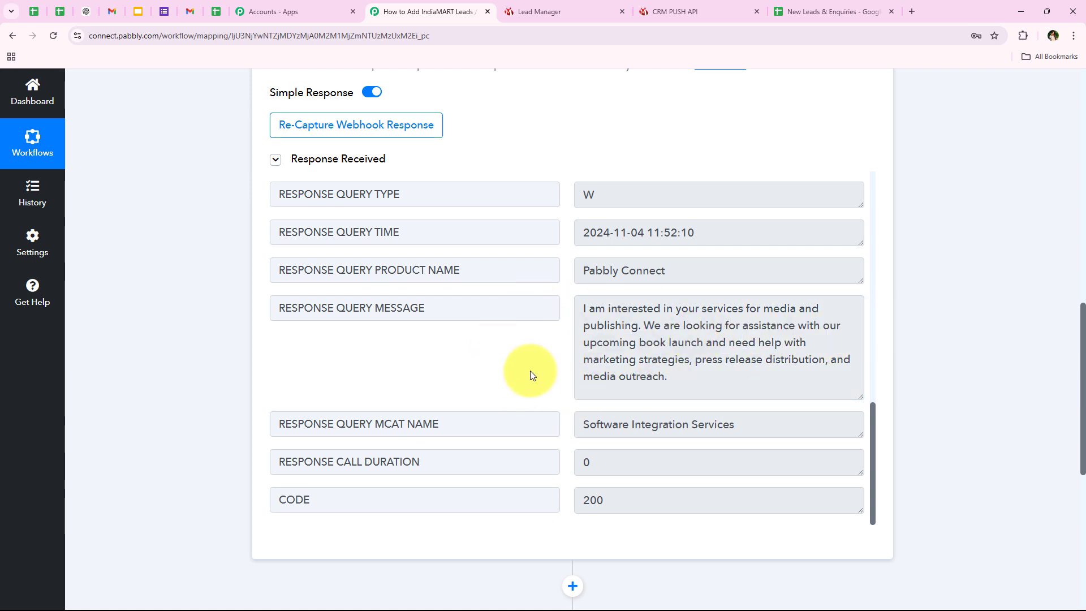
pyautogui.scroll(-1, 715, 403)
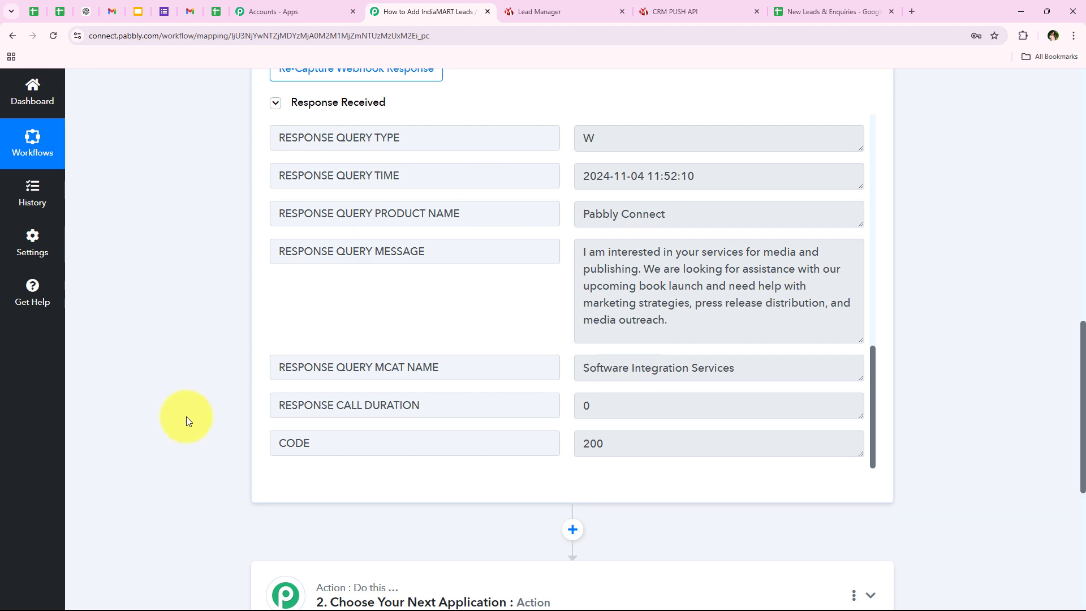
pyautogui.scroll(15, 126, 296)
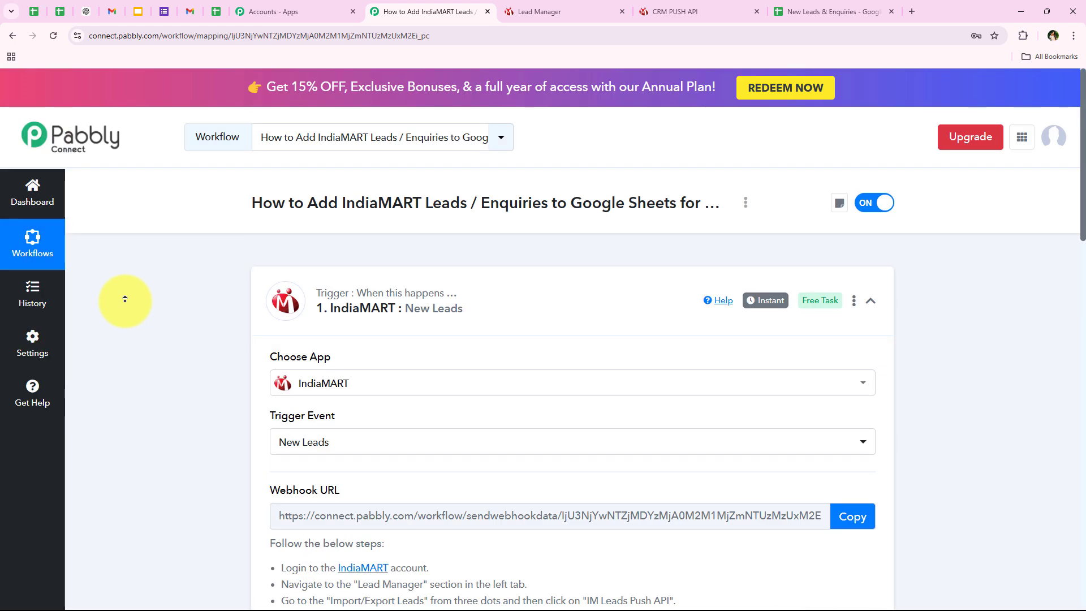
# Step: Set the action step's app to Google Sheets with the Add New Row event
pyautogui.click(473, 297)
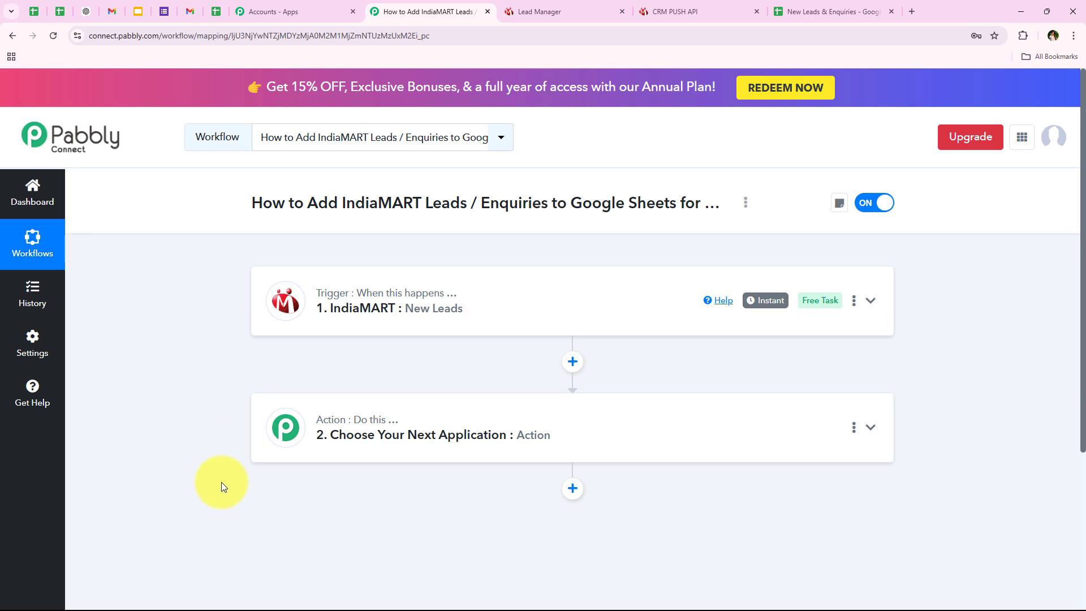
pyautogui.click(424, 453)
pyautogui.click(299, 310)
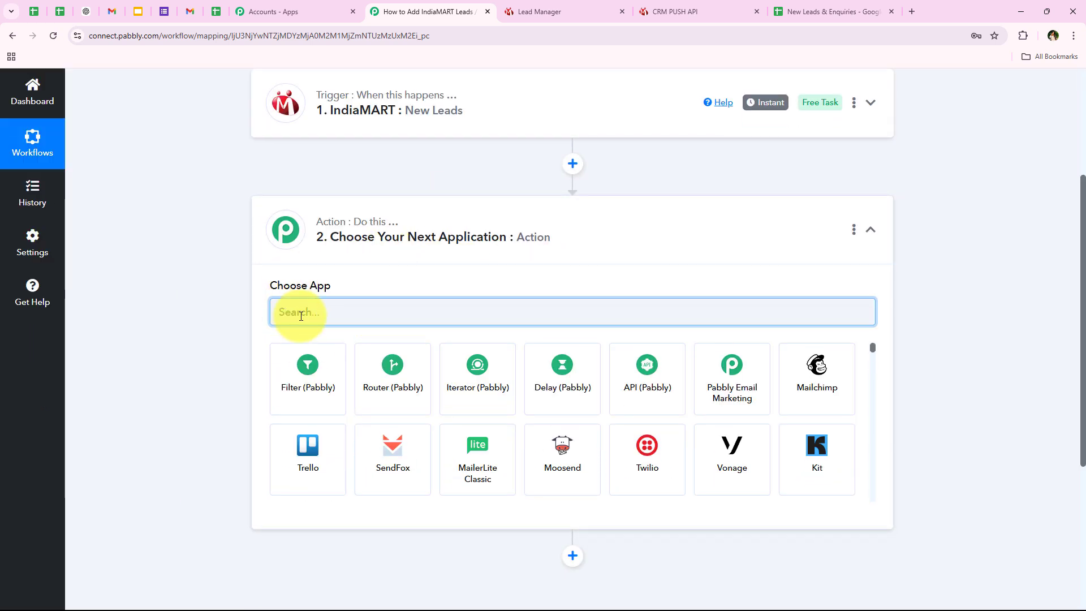
pyautogui.write('G')
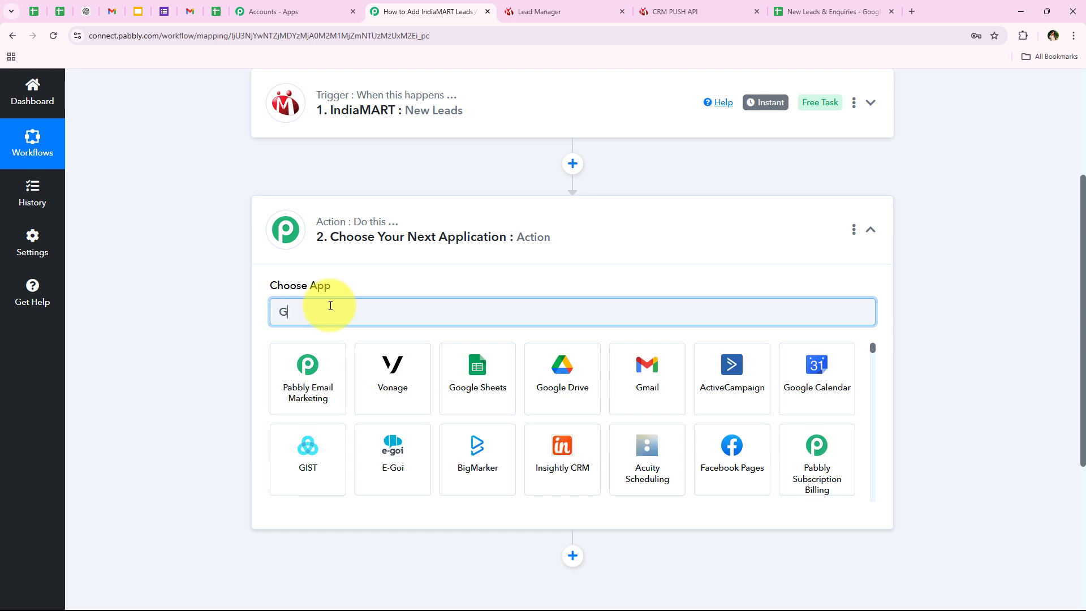
pyautogui.write('oo')
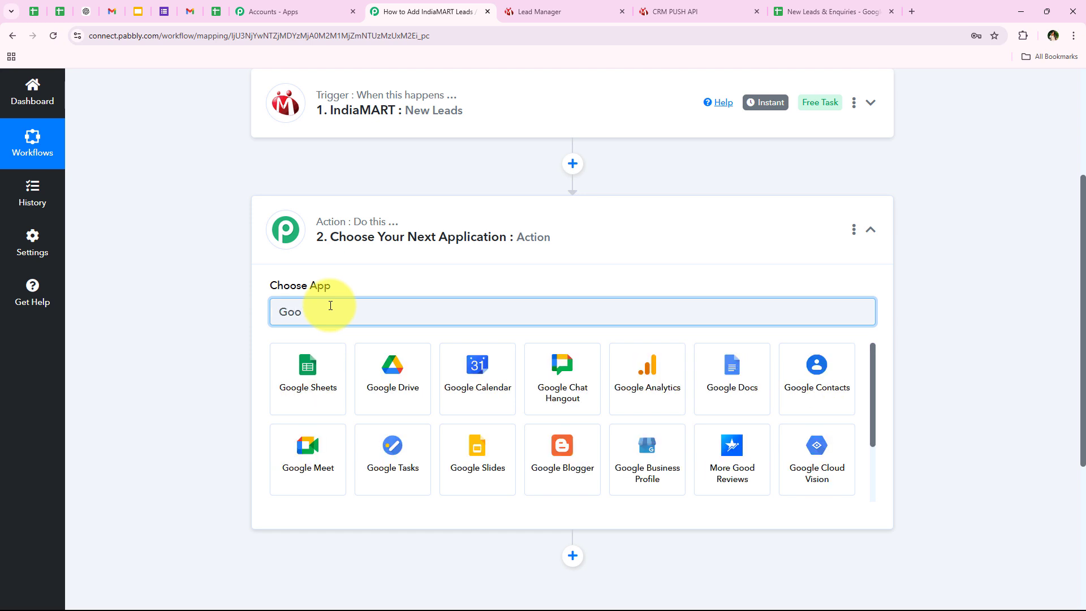
pyautogui.write('gle')
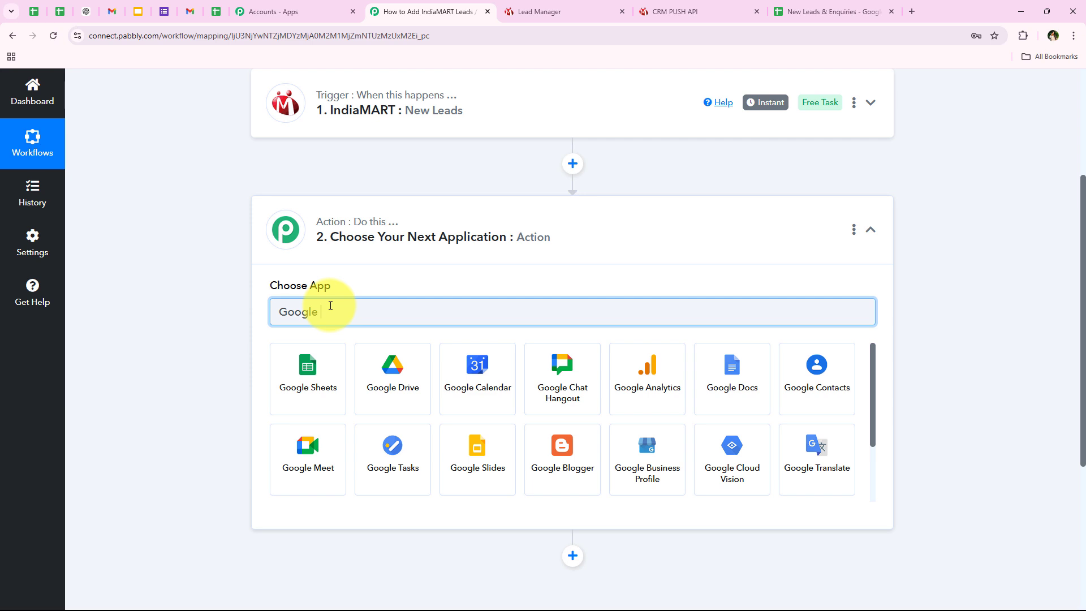
pyautogui.write(' Sheets')
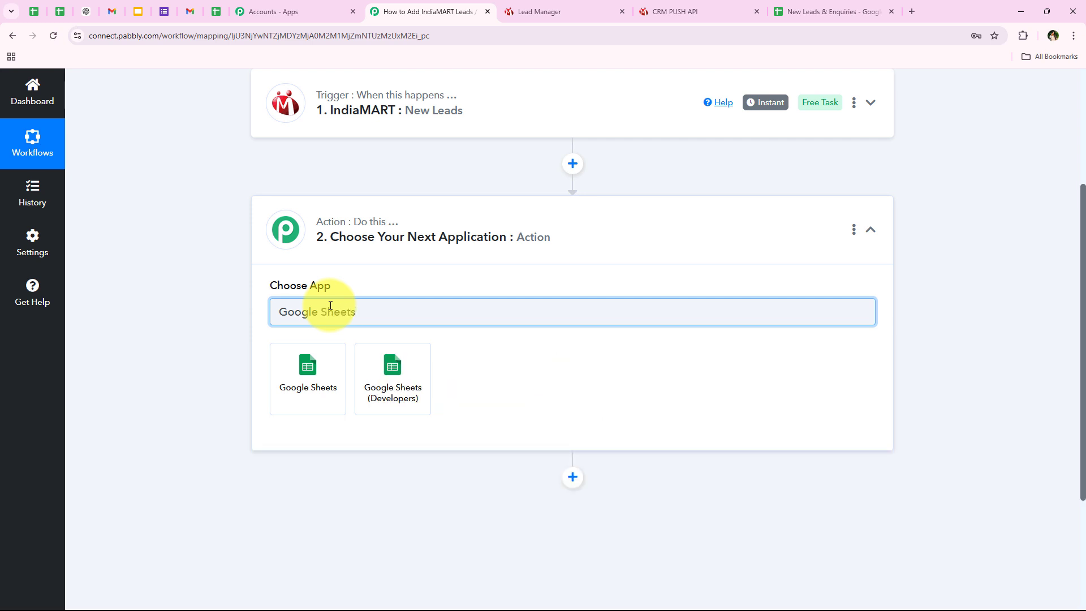
pyautogui.click(323, 384)
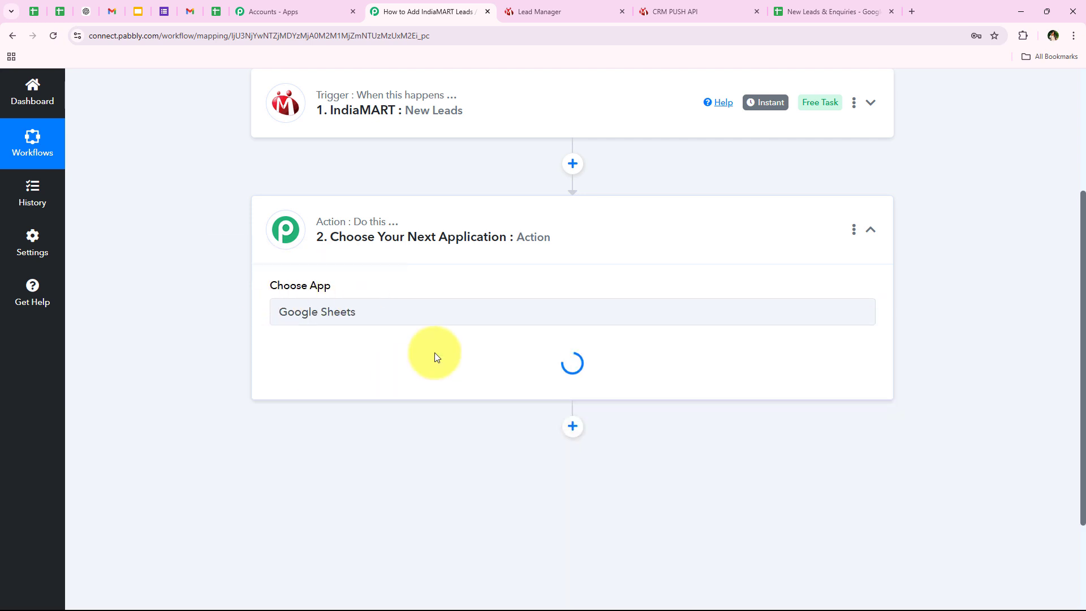
pyautogui.moveTo(269, 348); pyautogui.dragTo(358, 345)
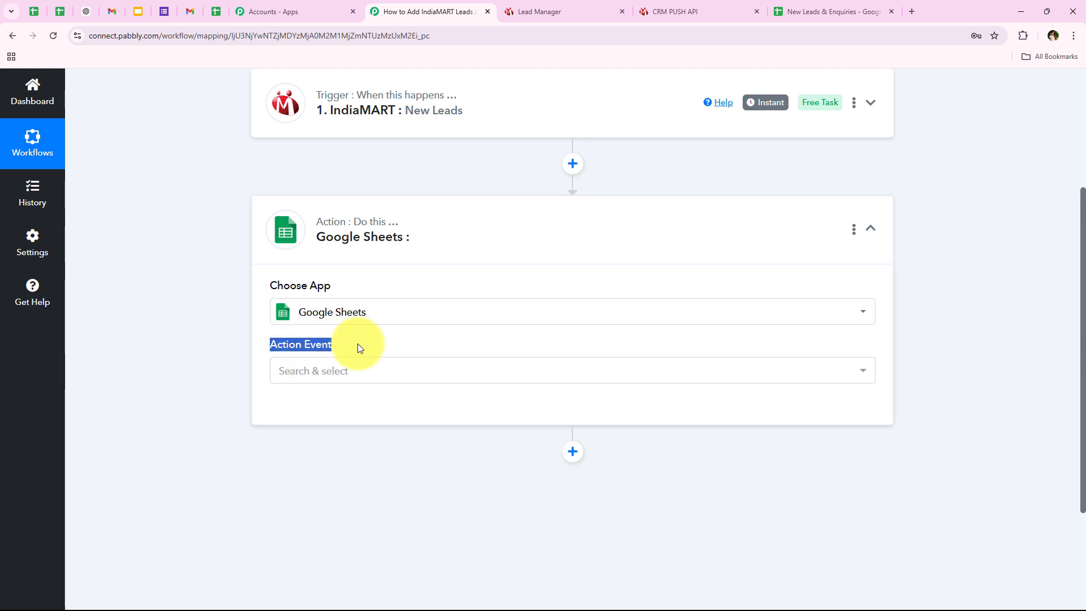
pyautogui.click(324, 371)
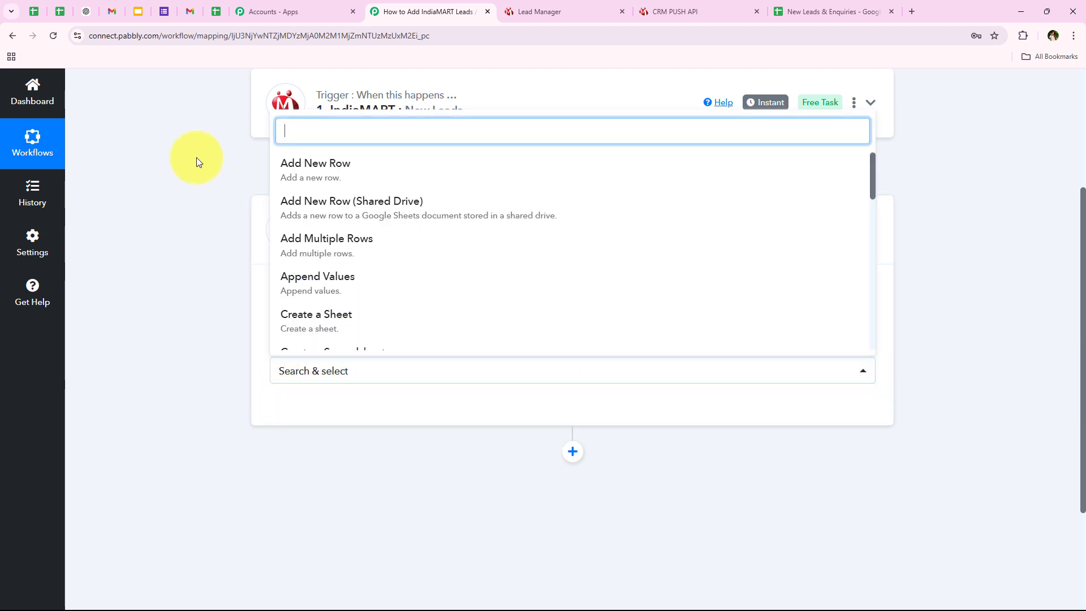
pyautogui.click(324, 164)
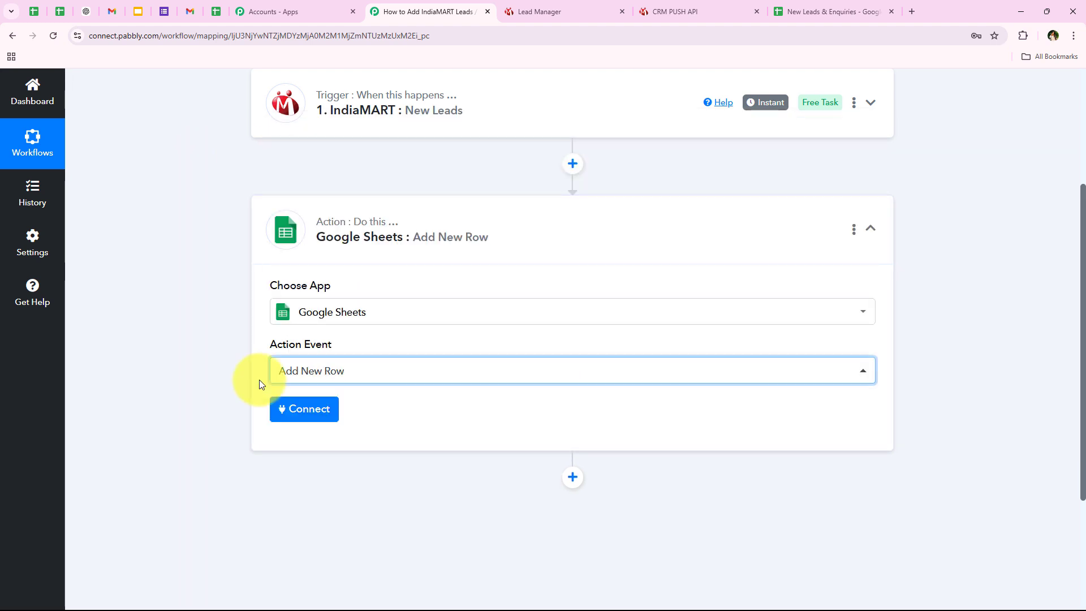
pyautogui.click(802, 5)
# Step: Check the sample lead data in rows 2–3, then begin connecting a Google Sheets account
pyautogui.click(120, 287)
pyautogui.moveTo(113, 260); pyautogui.dragTo(629, 251)
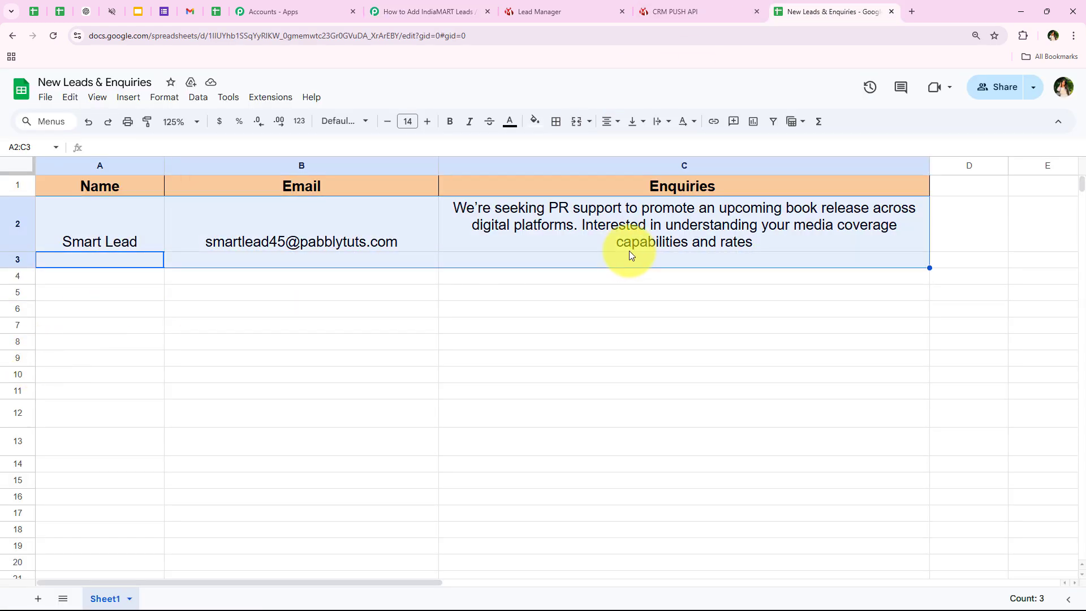
pyautogui.click(422, 11)
pyautogui.click(310, 411)
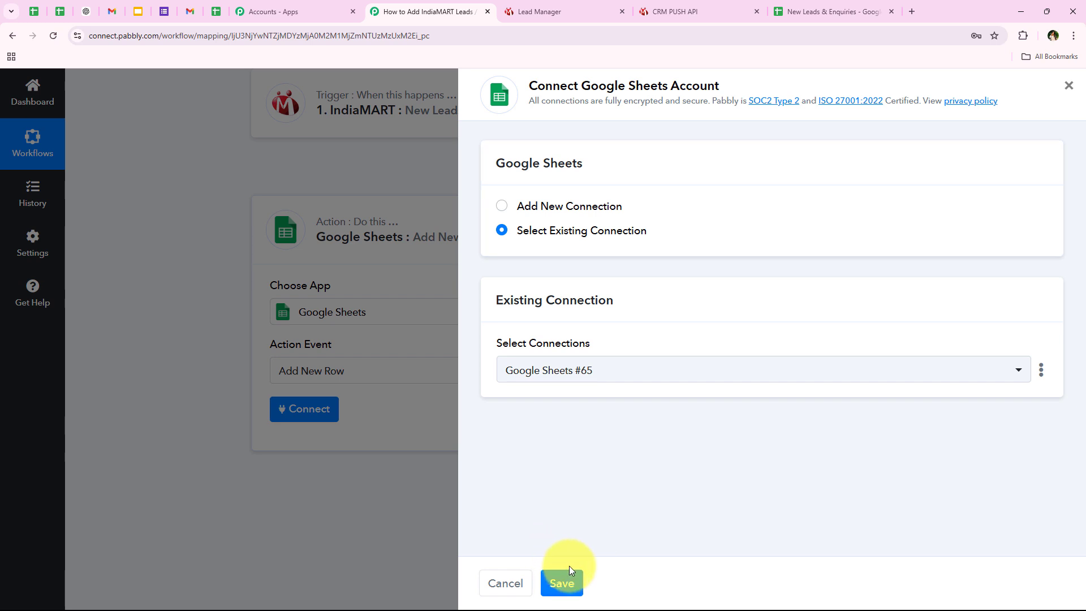
# Step: Create a new Google Sheets connection via Google sign-in, allowing Drive and Sheets access
pyautogui.click(555, 203)
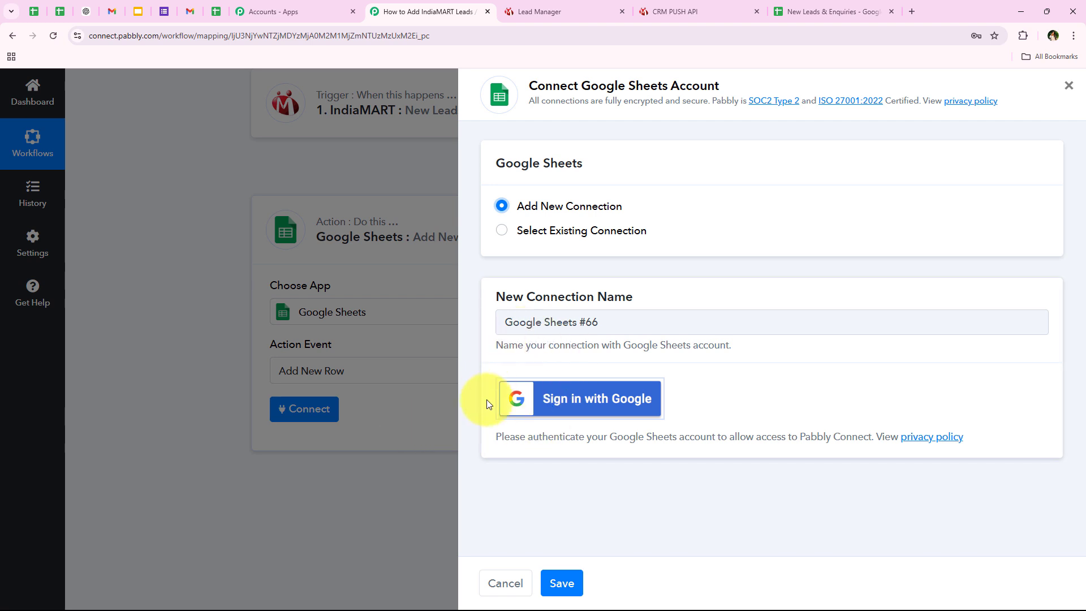
pyautogui.click(577, 404)
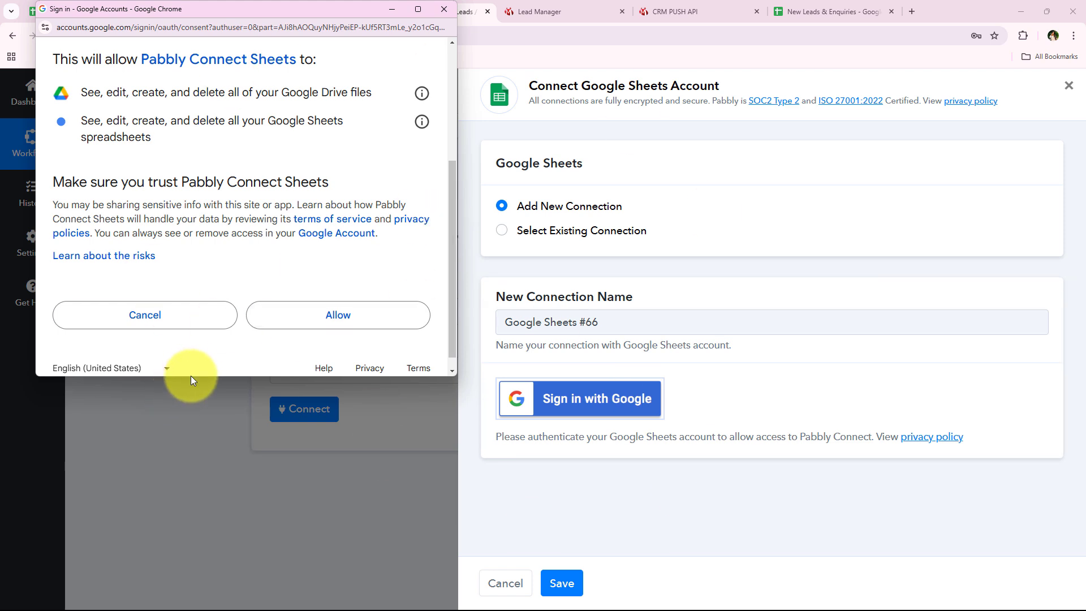
pyautogui.moveTo(191, 376); pyautogui.dragTo(191, 385)
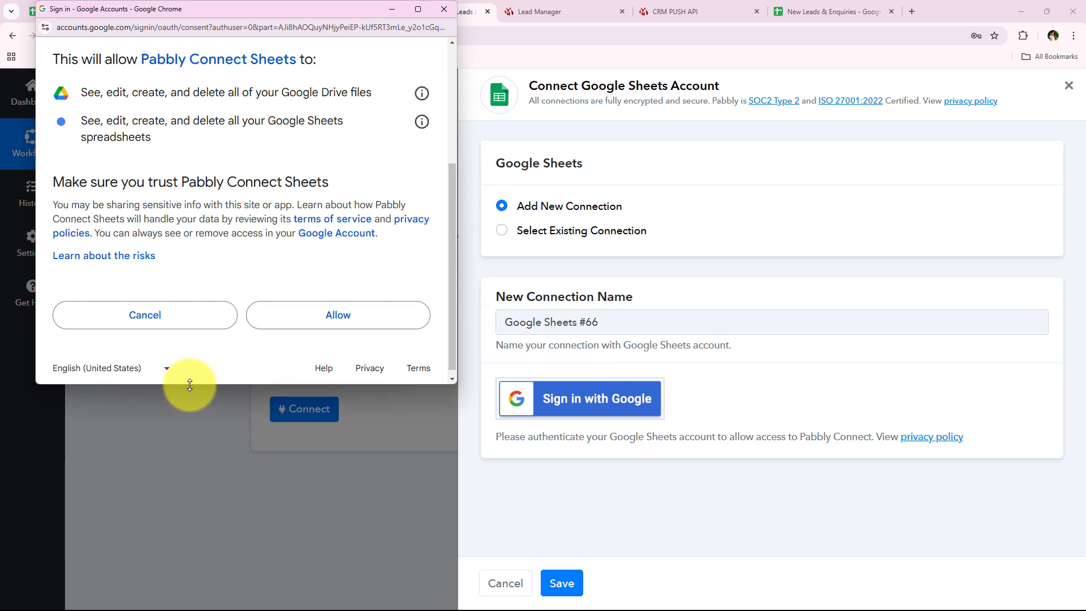
pyautogui.moveTo(161, 138); pyautogui.dragTo(85, 92)
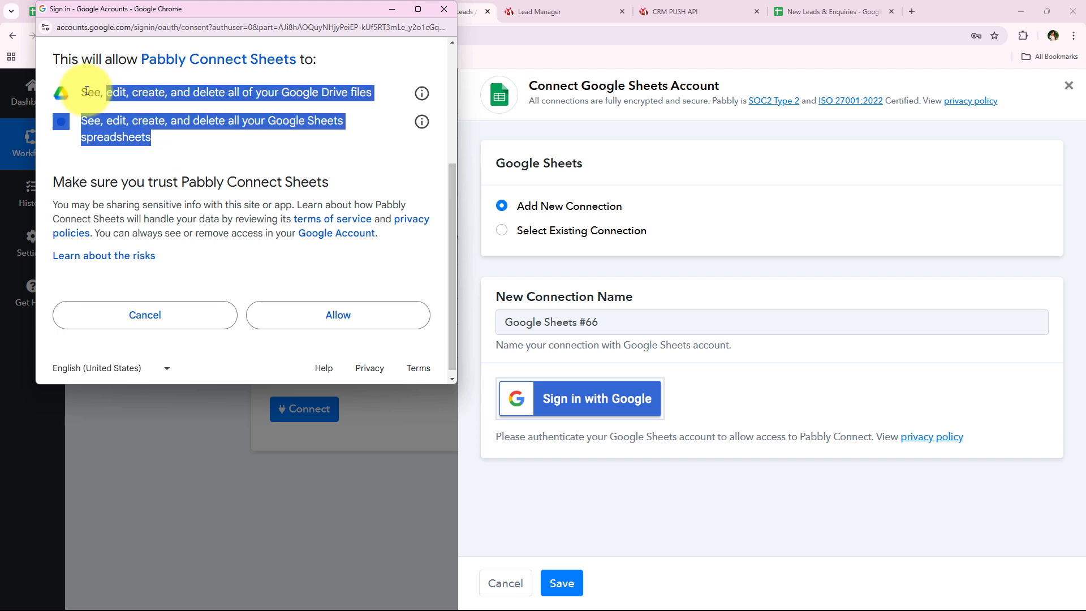
pyautogui.click(371, 250)
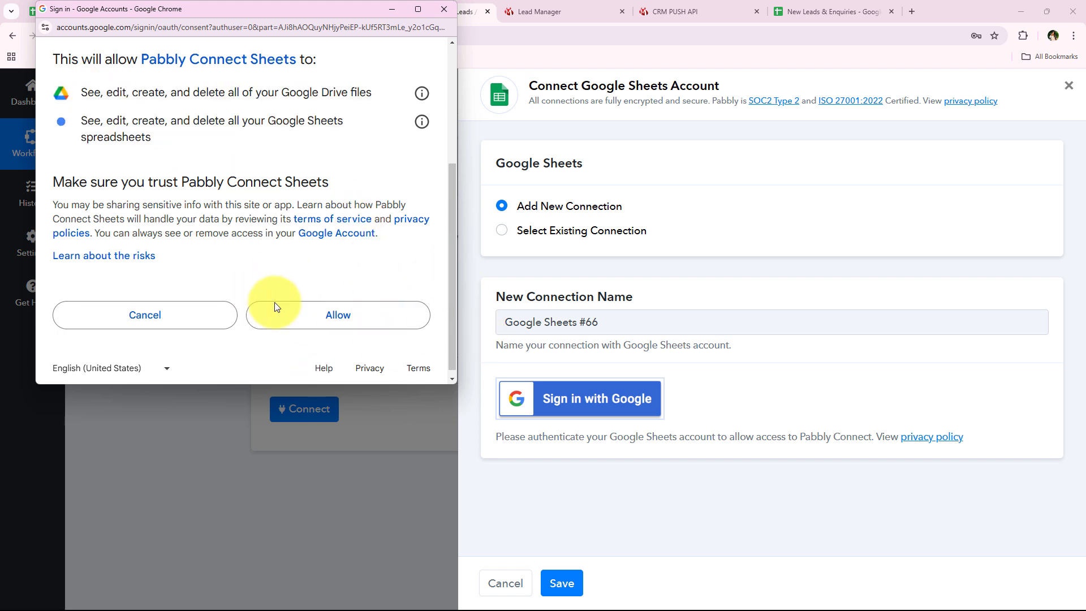
pyautogui.click(339, 330)
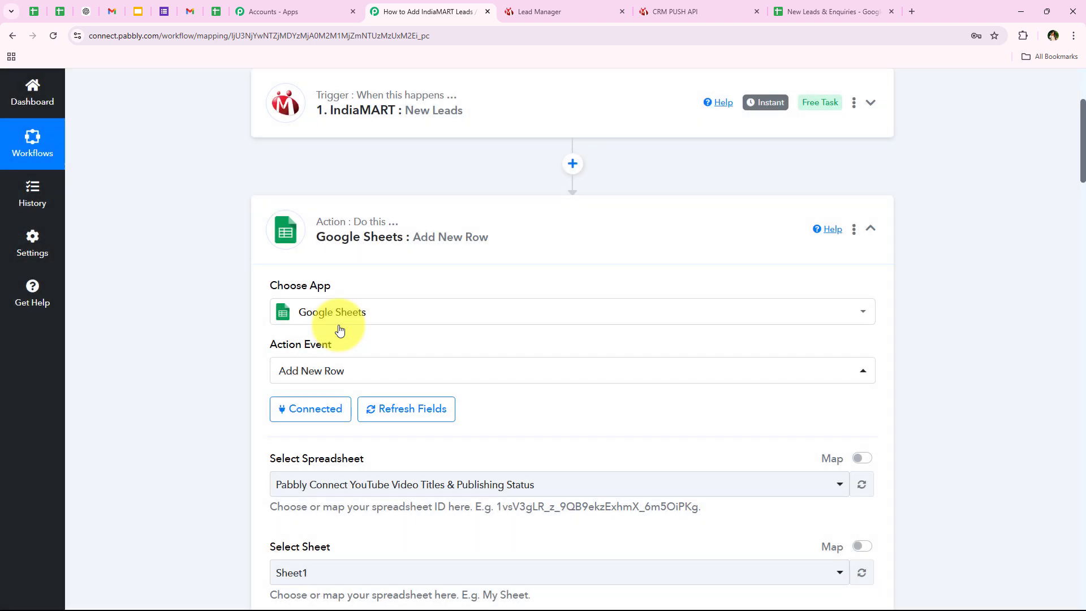
# Step: Choose New Leads & Enquiries as the spreadsheet for the Add New Row action
pyautogui.scroll(-2, 310, 334)
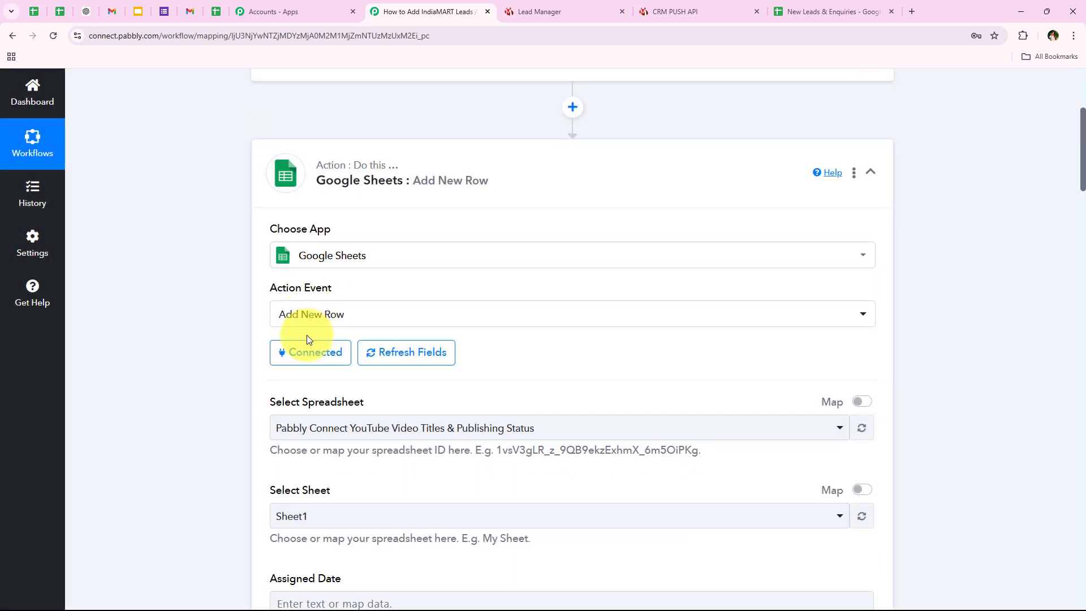
pyautogui.scroll(-1, 174, 430)
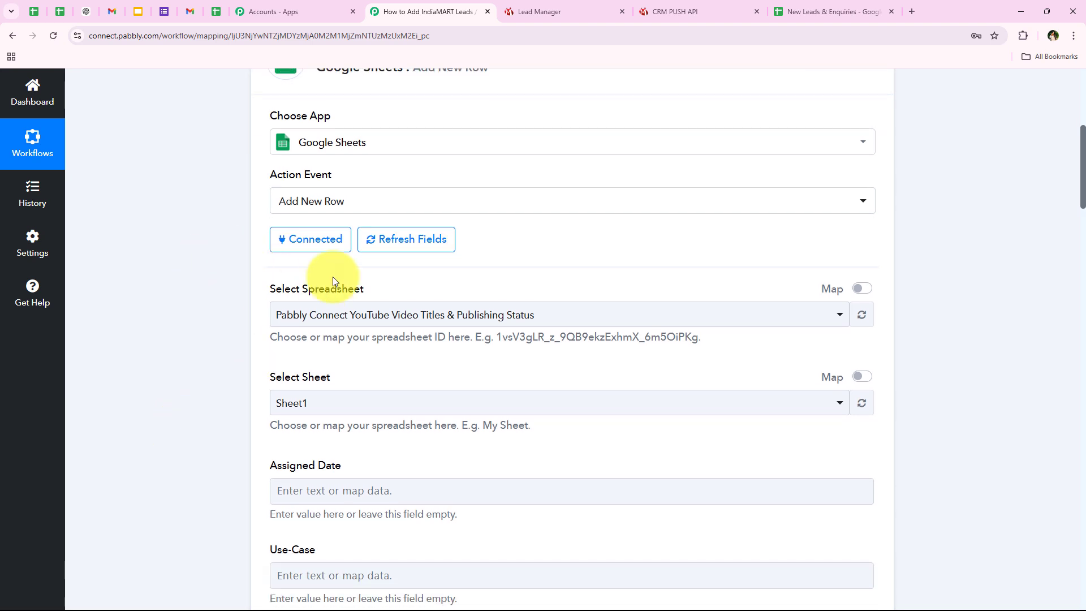
pyautogui.moveTo(267, 291); pyautogui.dragTo(364, 288)
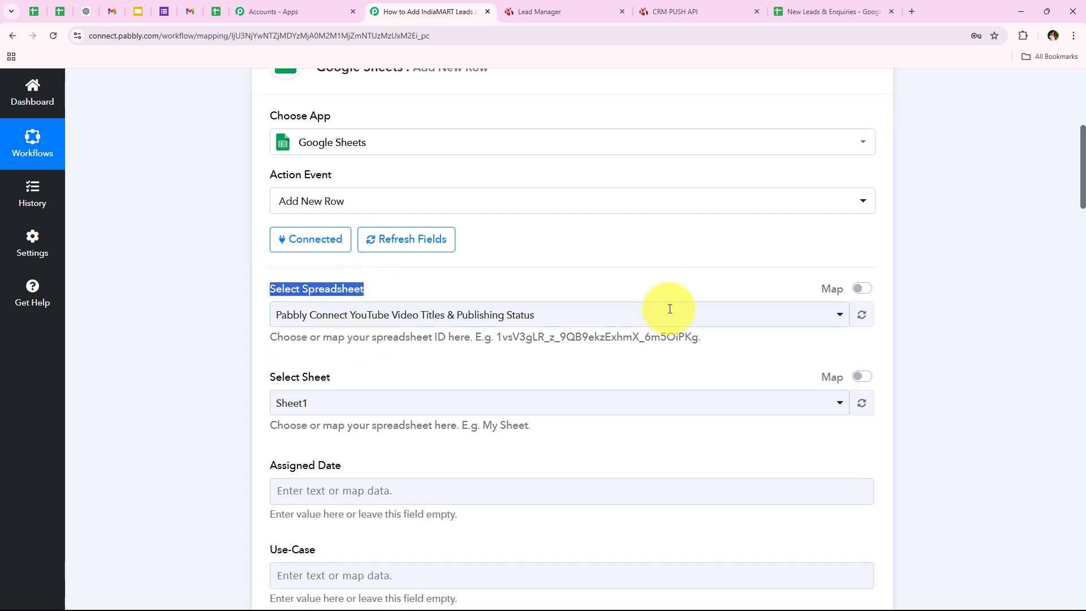
pyautogui.click(832, 11)
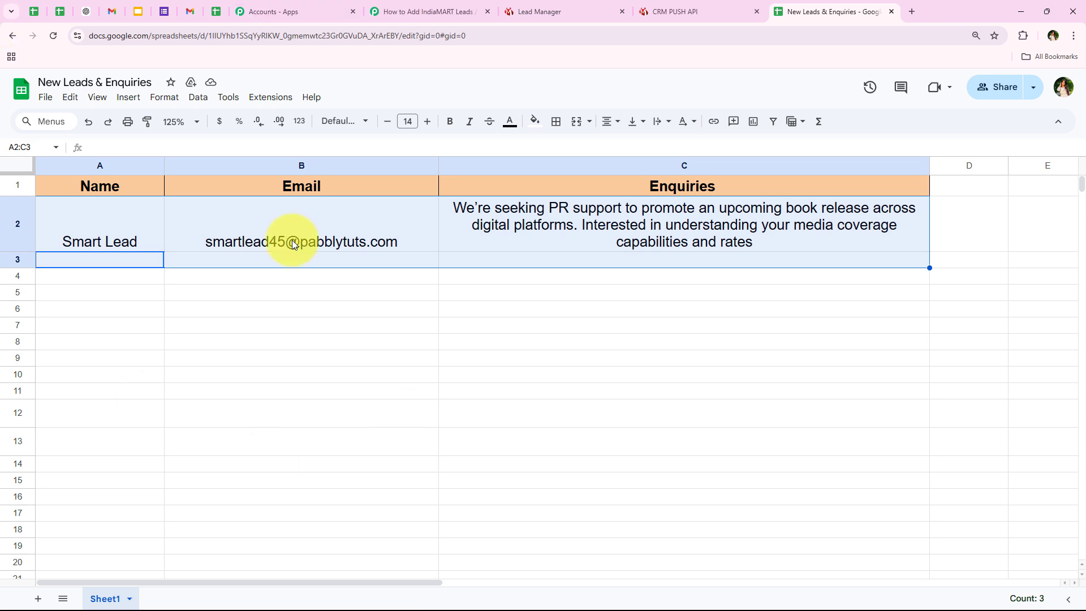
pyautogui.click(103, 352)
pyautogui.click(461, 11)
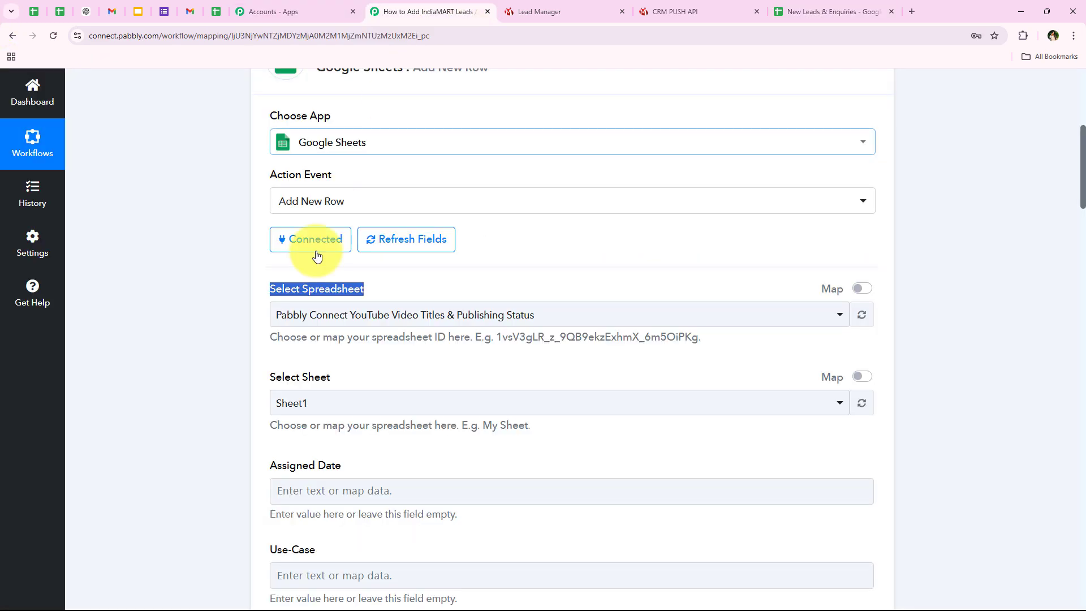
pyautogui.click(317, 315)
pyautogui.click(324, 406)
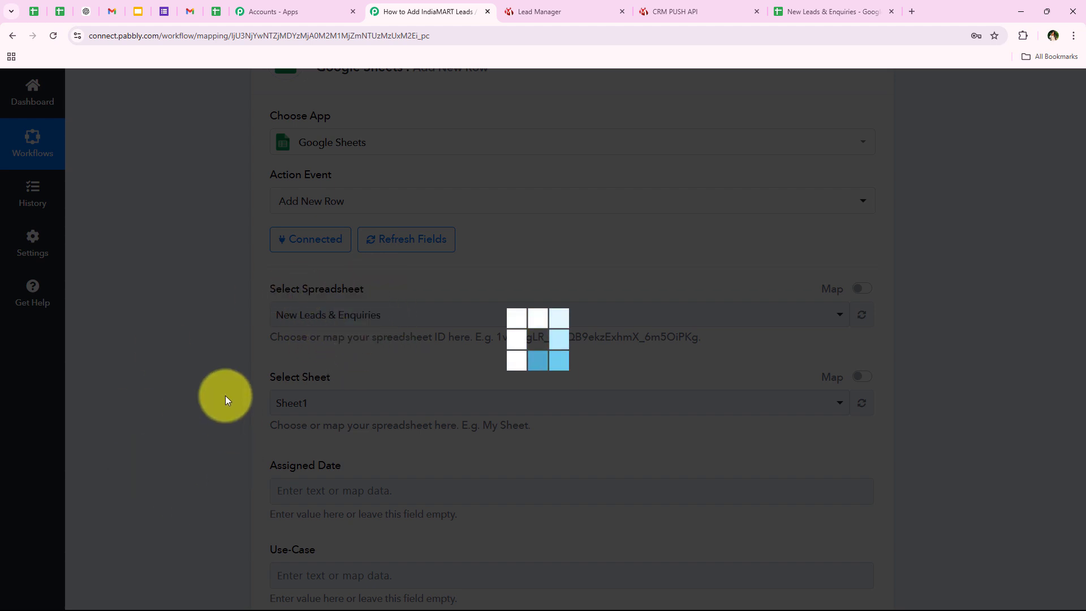
# Step: Choose Sheet1 as the target sheet after confirming its name in the spreadsheet
pyautogui.scroll(-4, 302, 334)
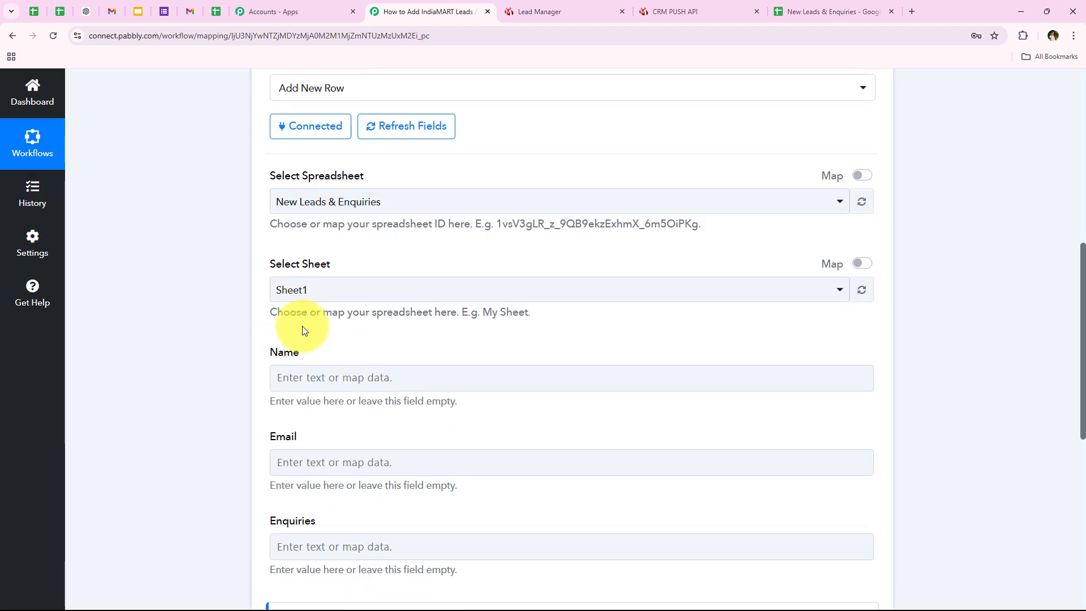
pyautogui.click(837, 11)
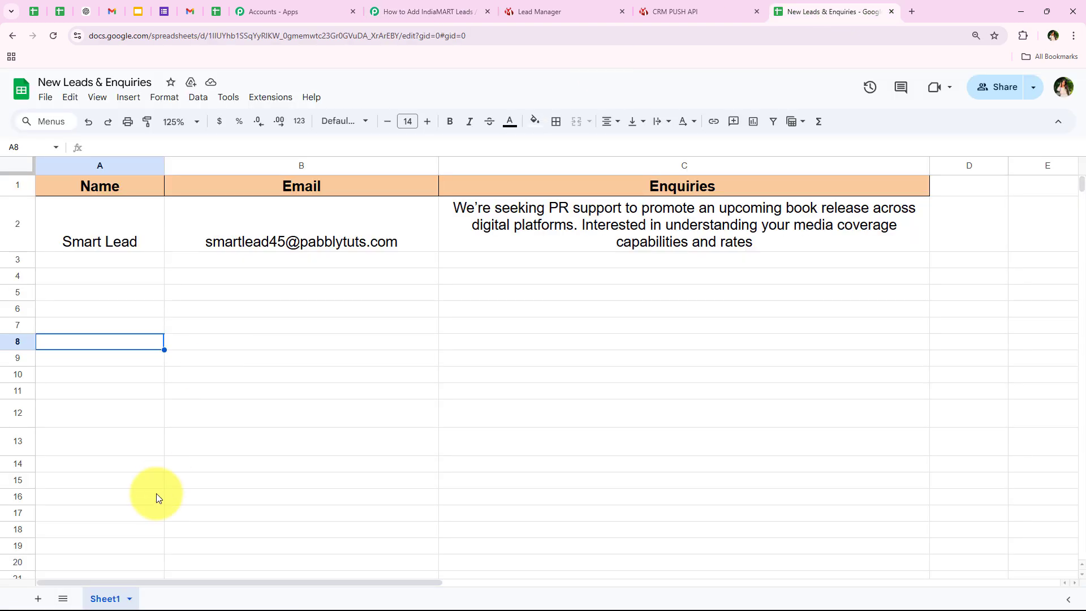
pyautogui.click(443, 10)
pyautogui.click(298, 180)
pyautogui.click(298, 243)
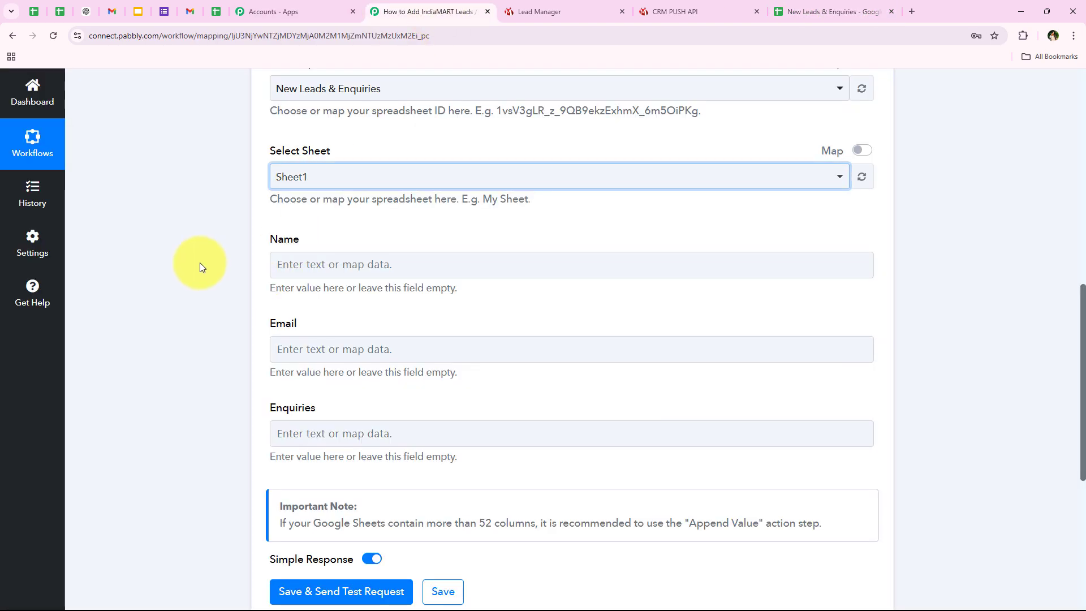
pyautogui.scroll(-1, 300, 267)
# Step: Compare the Name and Email fields against the sheet's Name, Email and Enquiries headers
pyautogui.doubleClick(282, 182)
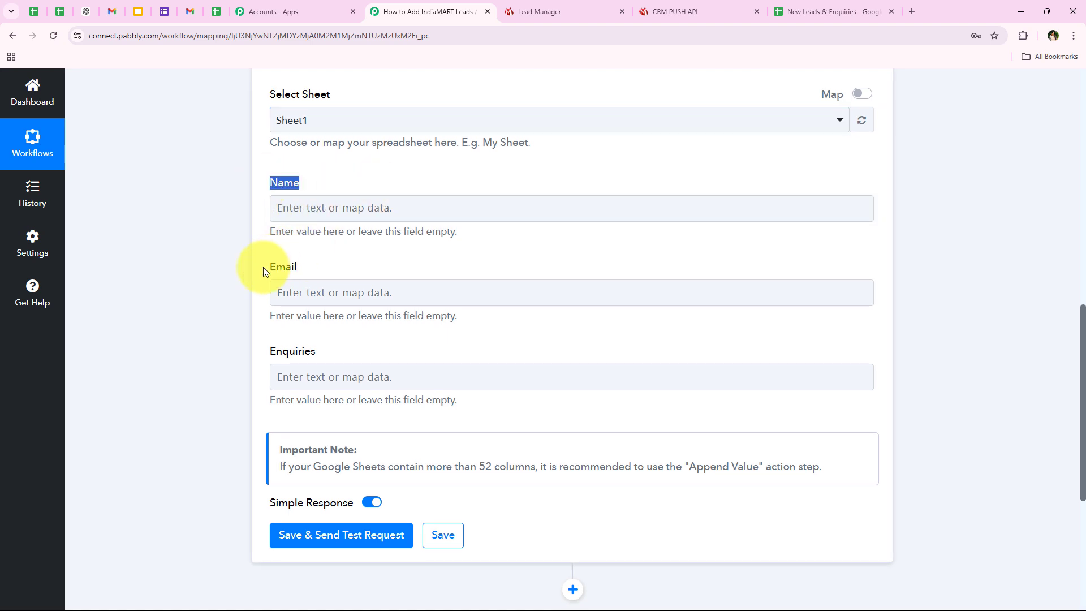
pyautogui.doubleClick(281, 266)
pyautogui.click(393, 346)
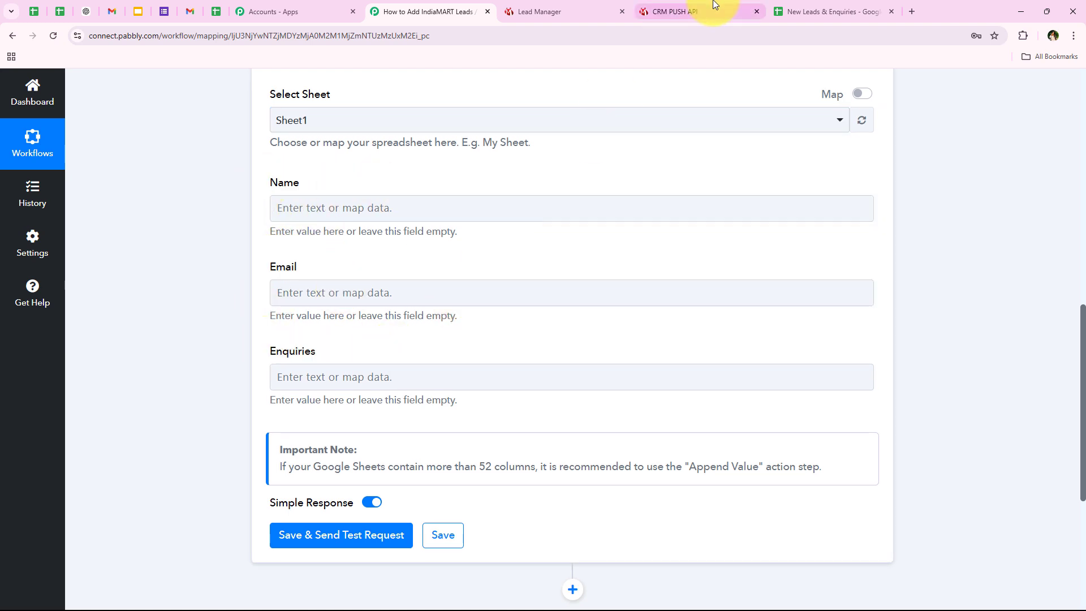
pyautogui.click(829, 7)
pyautogui.moveTo(151, 189); pyautogui.dragTo(613, 180)
pyautogui.click(402, 338)
pyautogui.hotkey('ctrl', 'pageup')
pyautogui.hotkey('ctrl', 'pageup')
pyautogui.hotkey('ctrl', 'pageup')
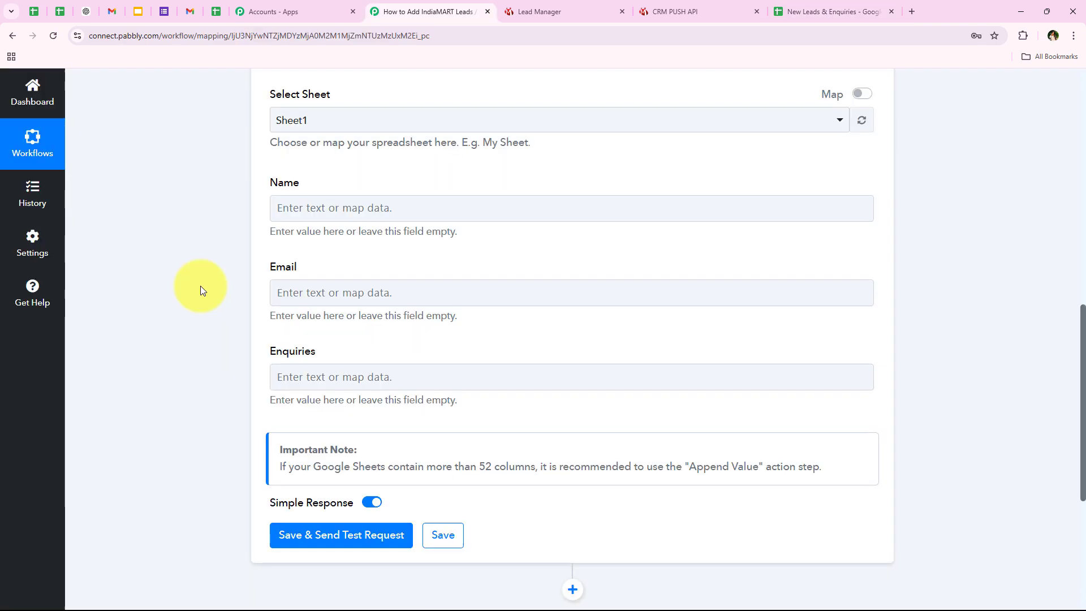
# Step: Look through the IndiaMART data choices offered for the Name and Email fields
pyautogui.click(345, 198)
pyautogui.click(293, 310)
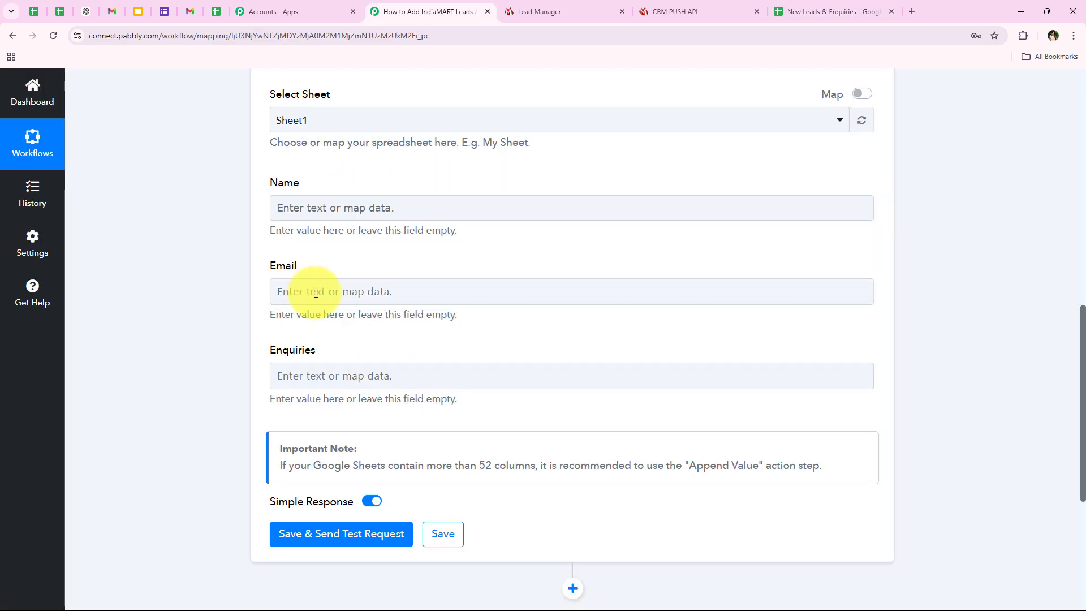
pyautogui.click(304, 289)
pyautogui.click(229, 342)
pyautogui.click(831, 12)
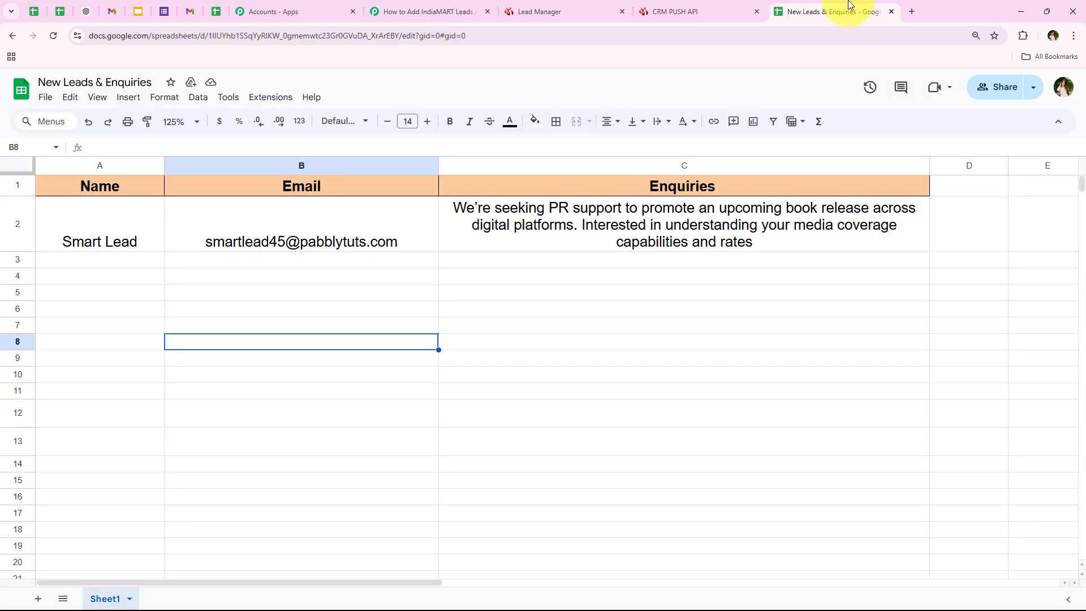
pyautogui.click(412, 3)
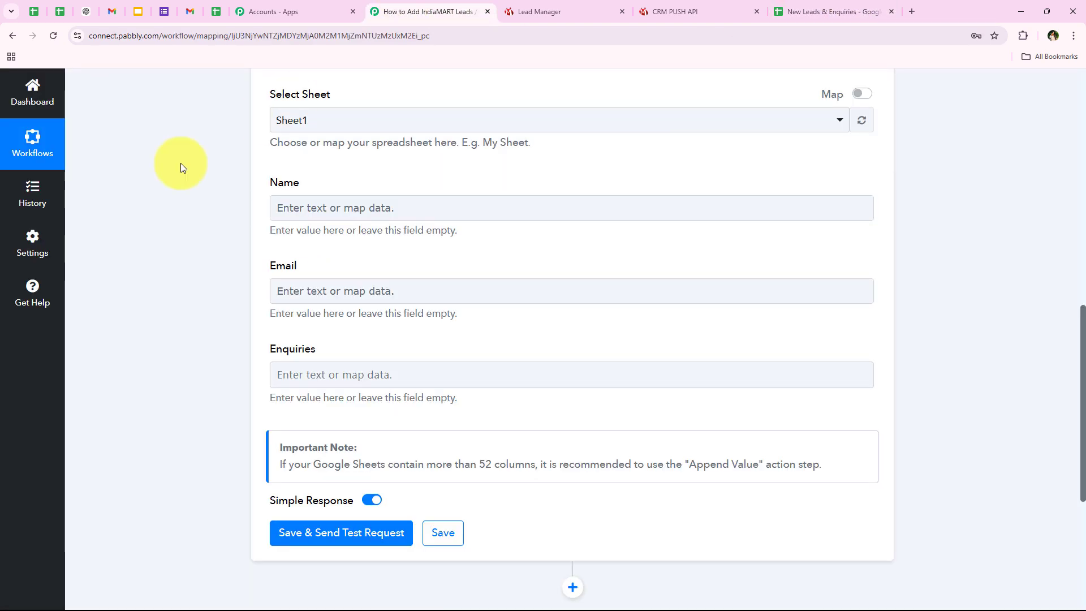
pyautogui.click(405, 198)
pyautogui.scroll(-1, 146, 358)
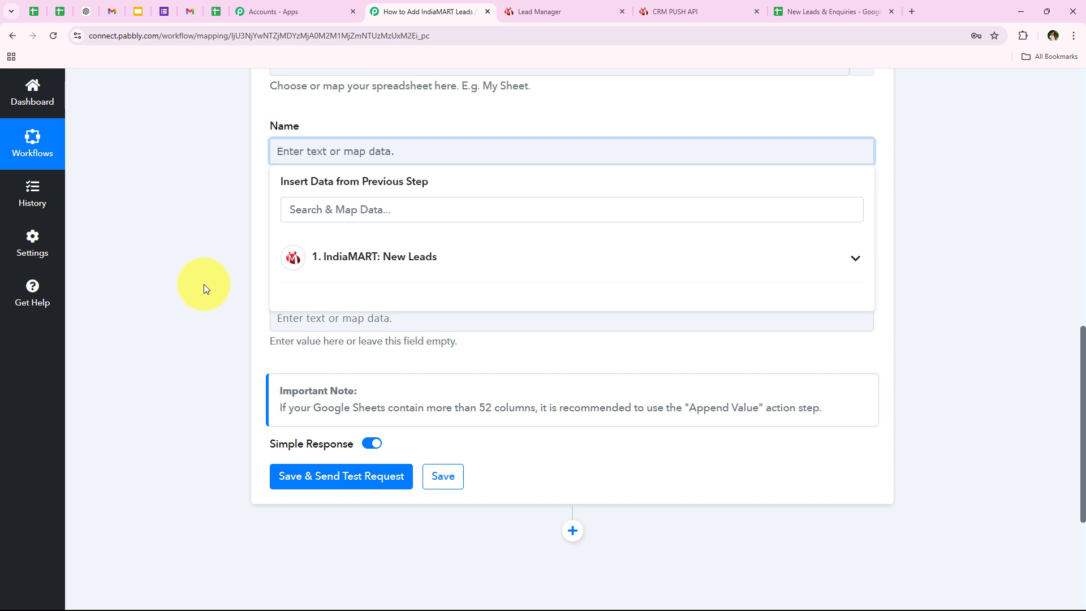
# Step: Replace the Name field's sample value with IndiaMART's RESPONSE SENDER NAME
pyautogui.click(239, 225)
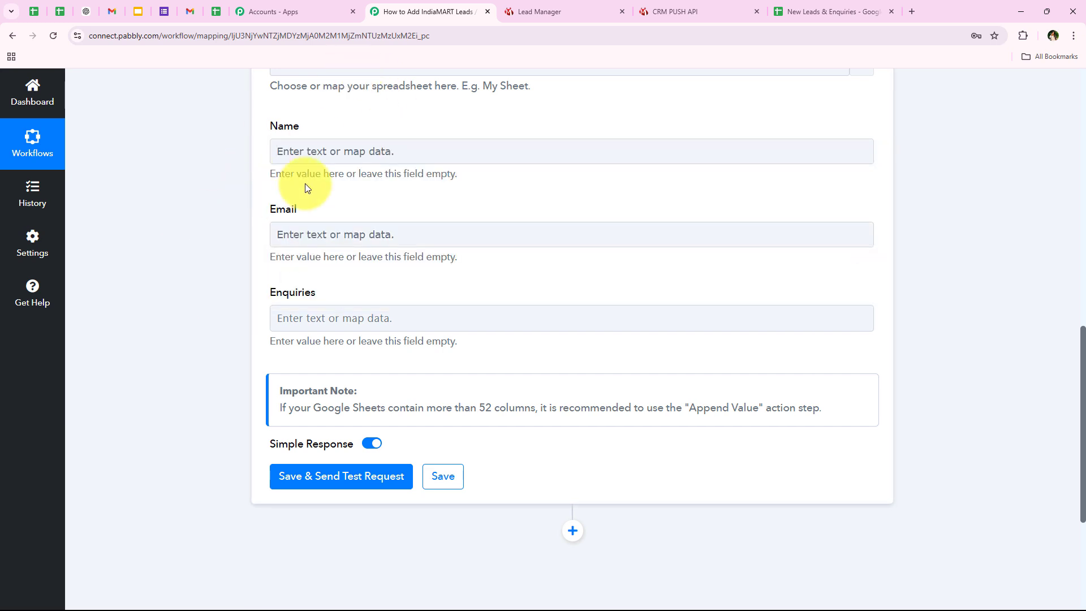
pyautogui.click(325, 147)
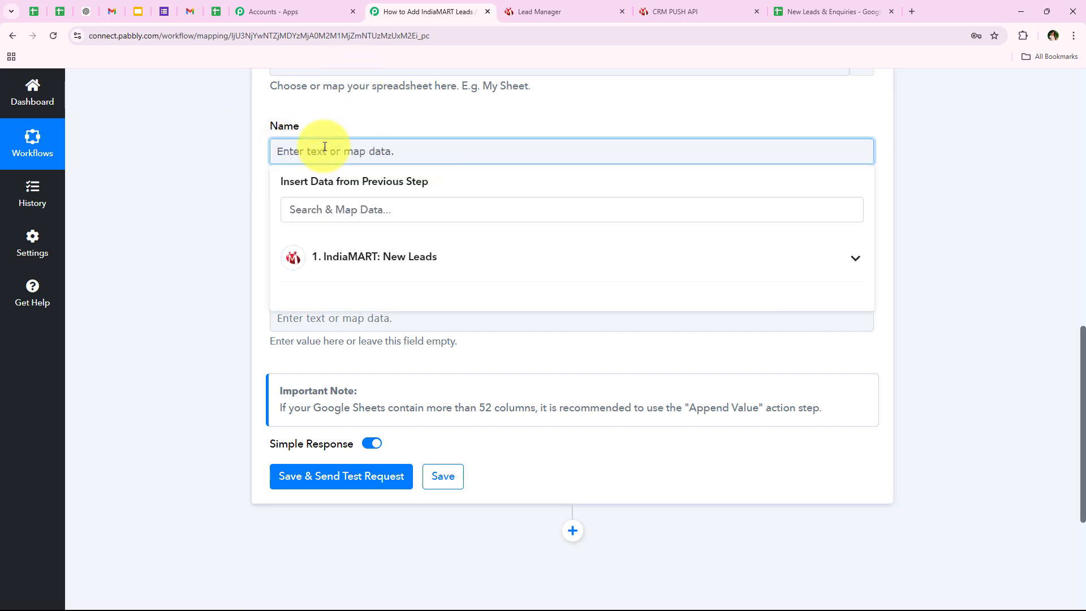
pyautogui.write('Test Lead')
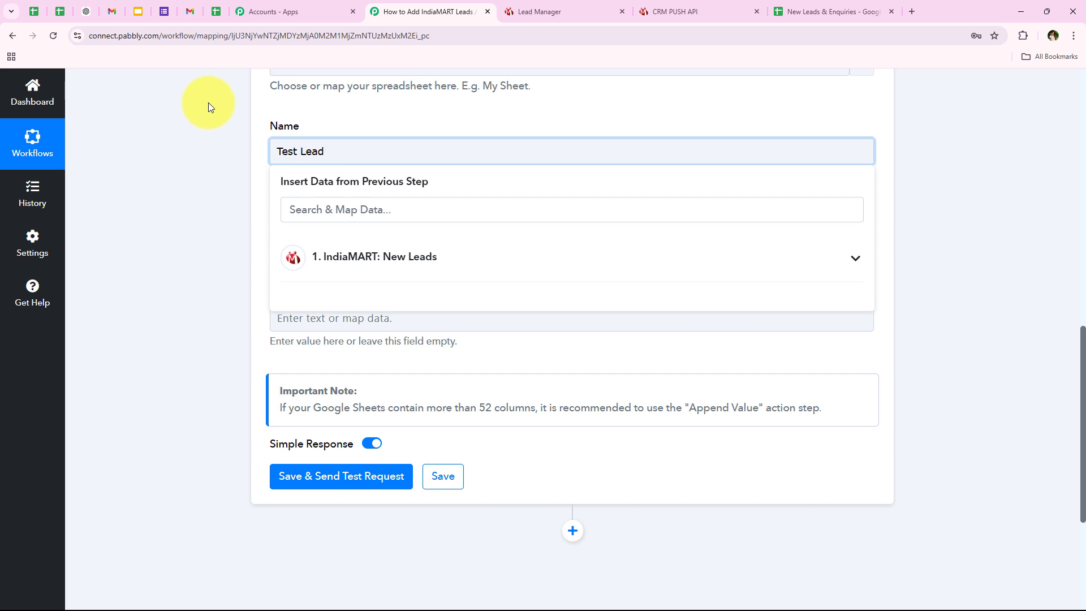
pyautogui.moveTo(350, 149); pyautogui.dragTo(254, 150)
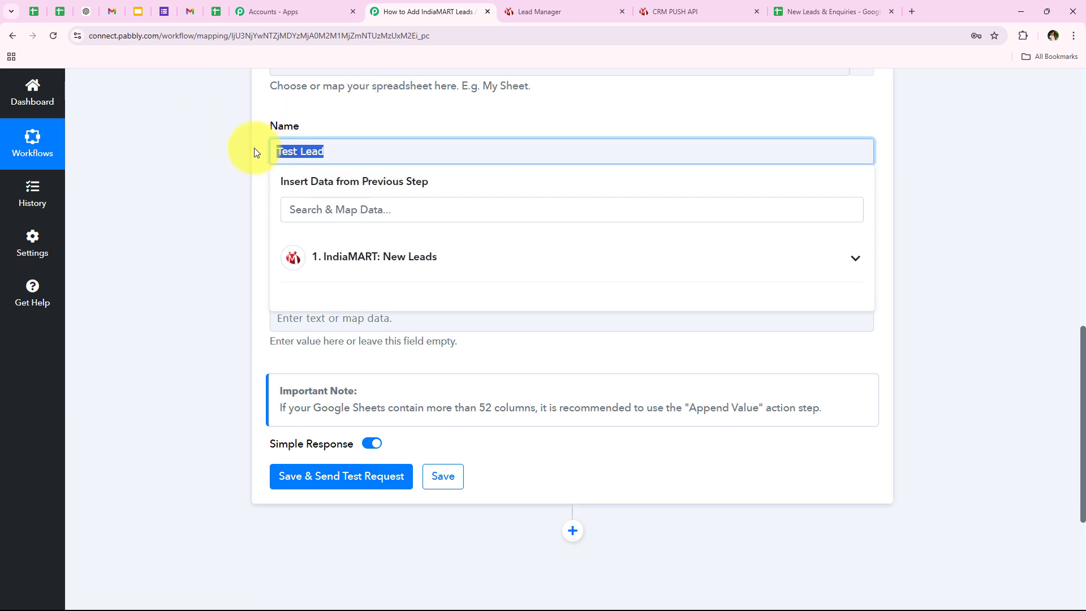
pyautogui.click(348, 201)
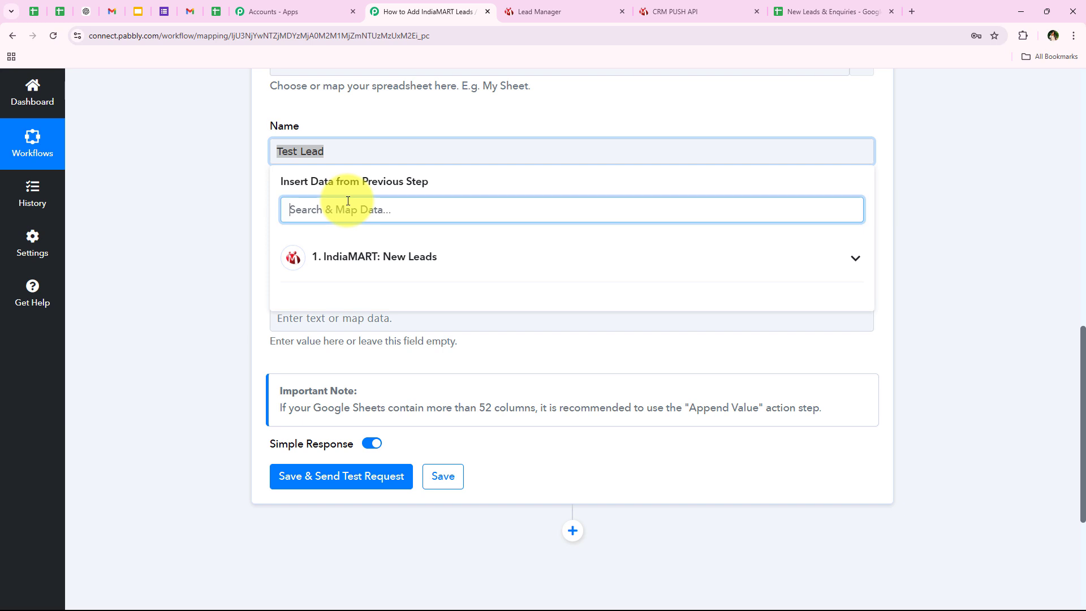
pyautogui.write('name')
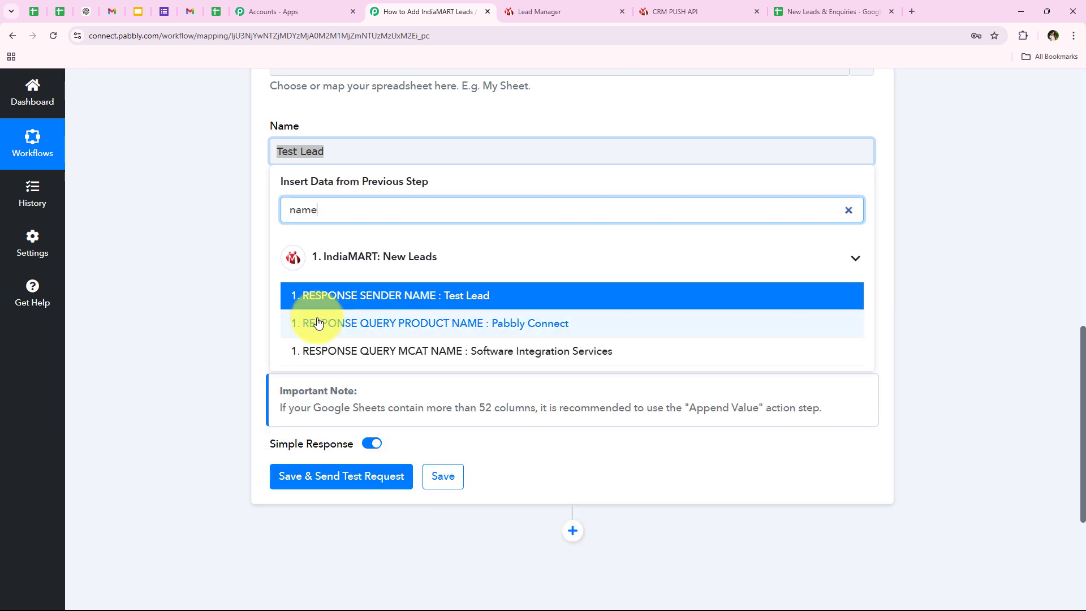
pyautogui.click(626, 299)
pyautogui.click(229, 230)
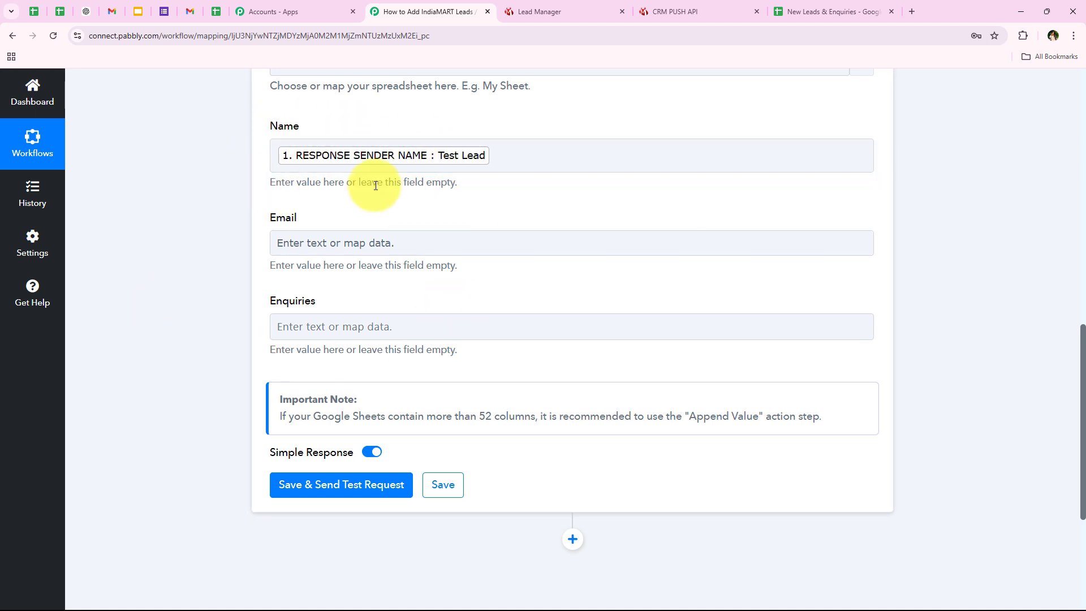
# Step: Map RESPONSE SENDER EMAIL into Email and RESPONSE QUERY MESSAGE into Enquiries
pyautogui.scroll(-1, 340, 184)
pyautogui.click(325, 185)
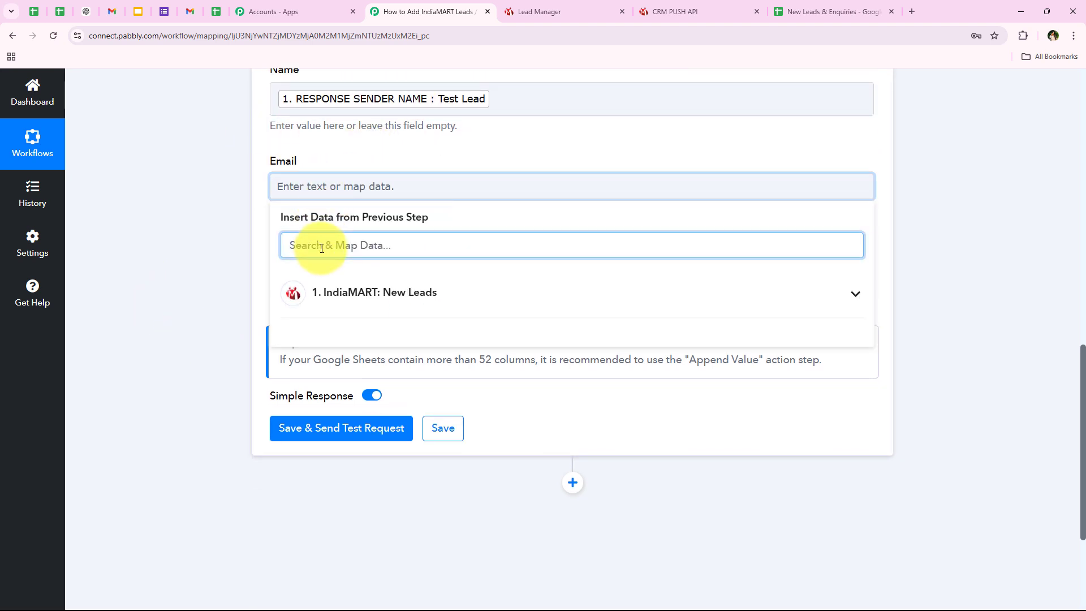
pyautogui.write('em')
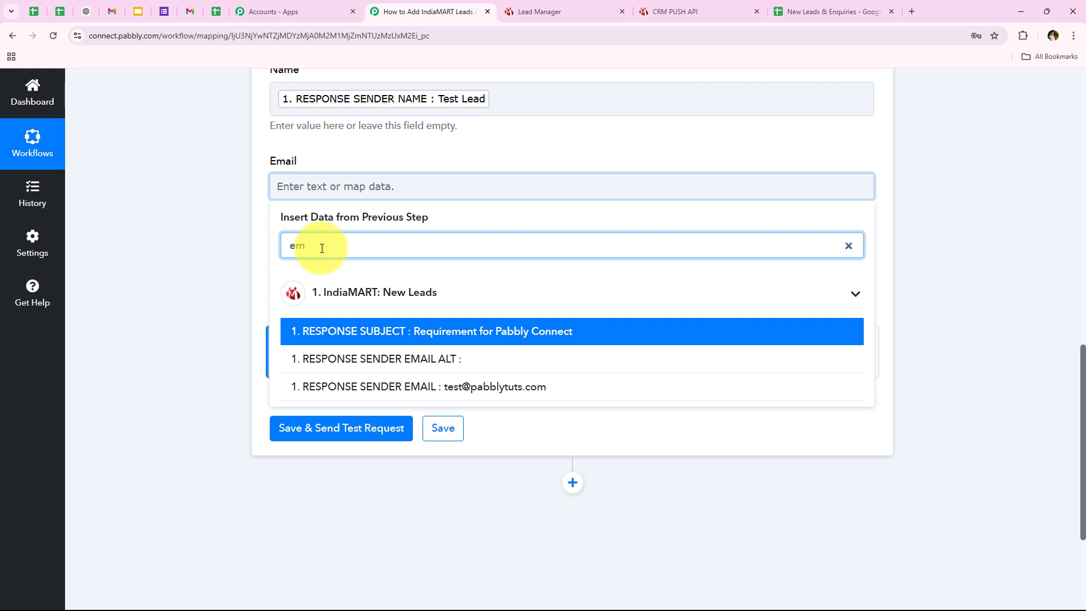
pyautogui.click(540, 396)
pyautogui.click(169, 243)
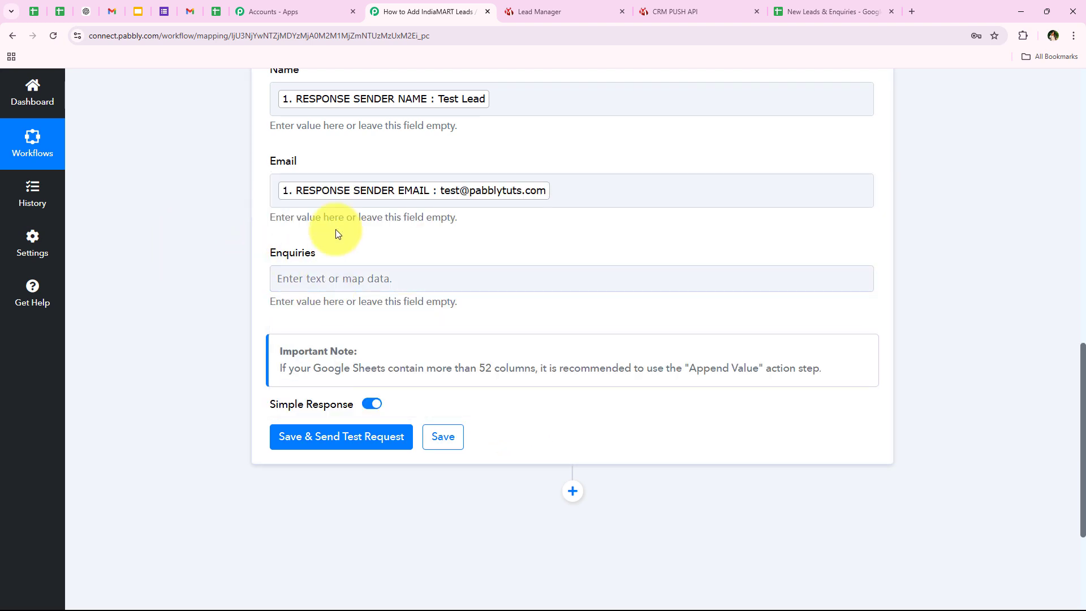
pyautogui.click(341, 282)
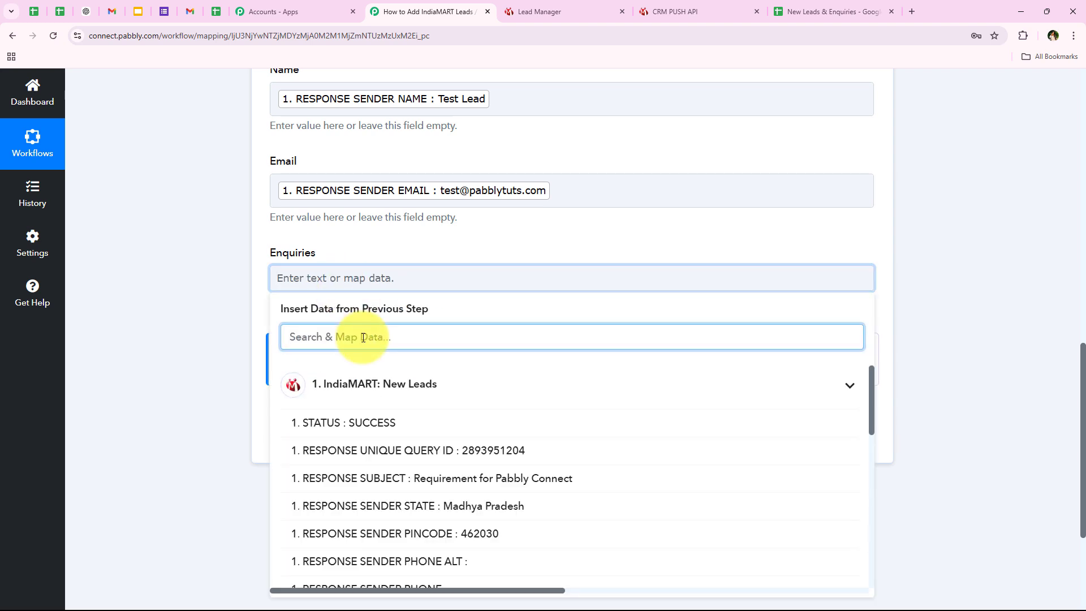
pyautogui.write('mess')
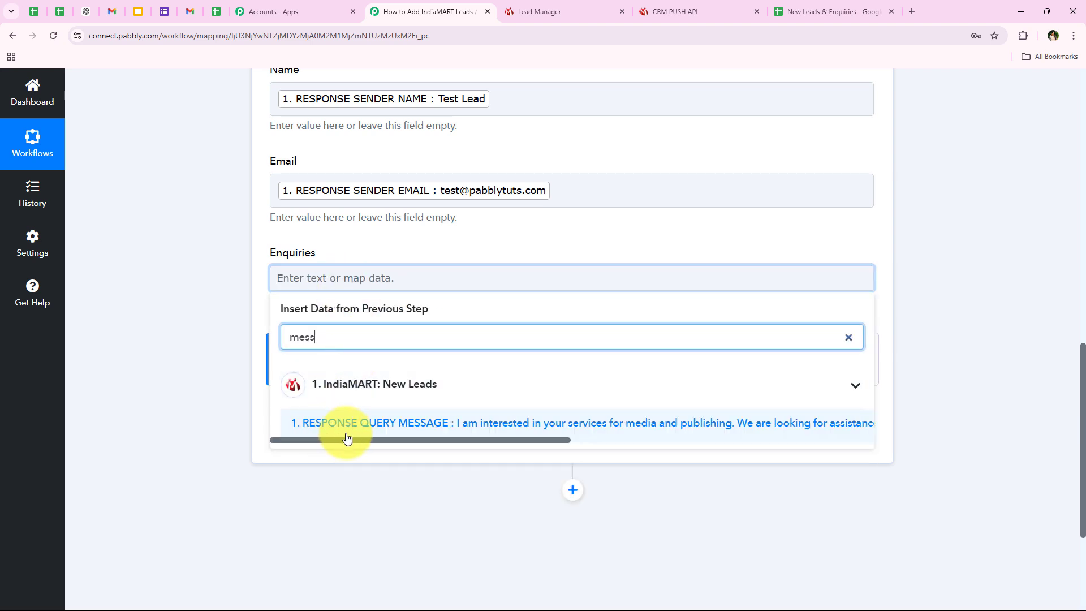
pyautogui.click(397, 430)
pyautogui.click(139, 203)
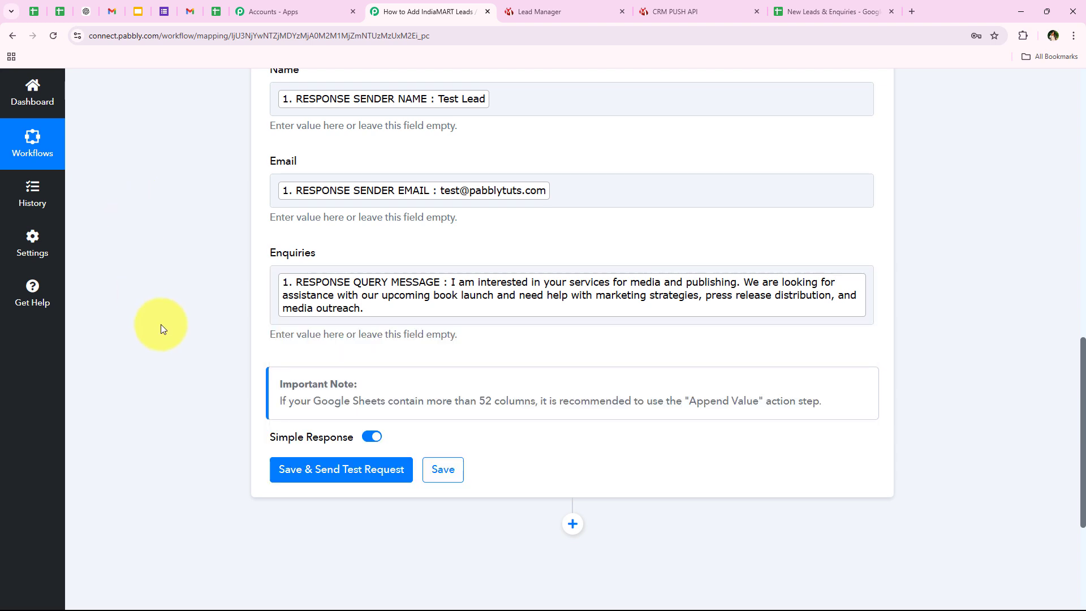
pyautogui.scroll(1, 176, 294)
pyautogui.scroll(1, 256, 496)
# Step: Save and test the step, confirming 3 cells added at Sheet1!A3:C3, then collapse it
pyautogui.scroll(-1, 257, 497)
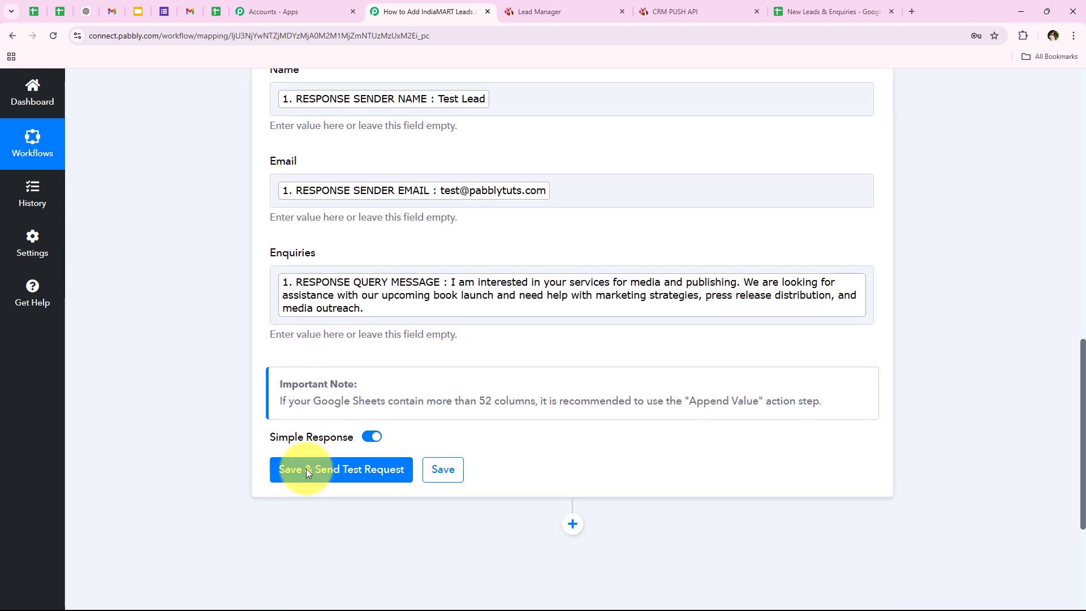
pyautogui.click(307, 468)
pyautogui.scroll(-3, 250, 479)
pyautogui.scroll(-1, 250, 479)
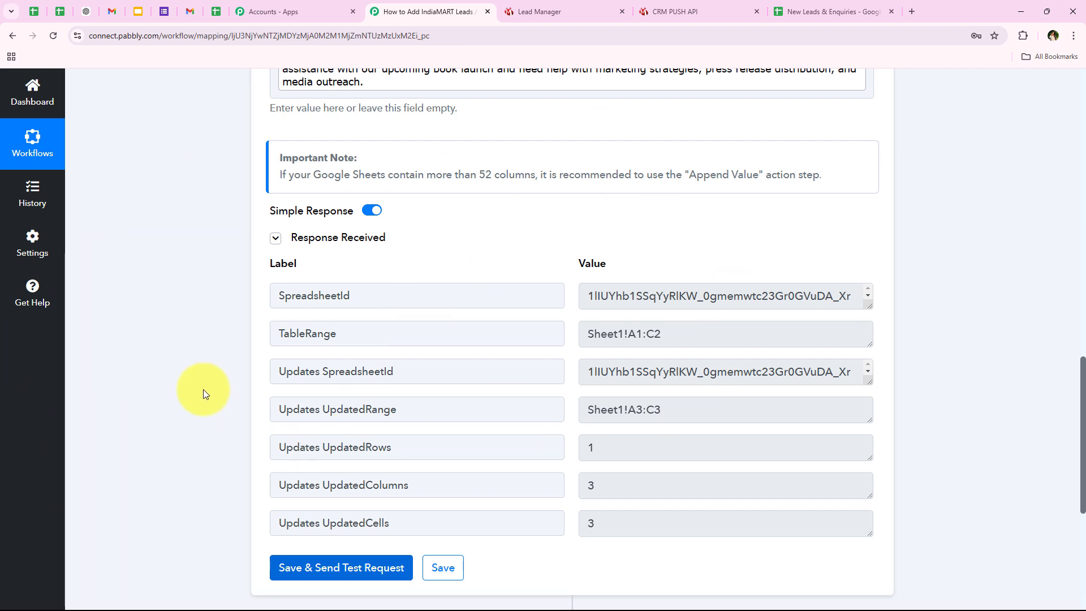
pyautogui.scroll(4, 184, 368)
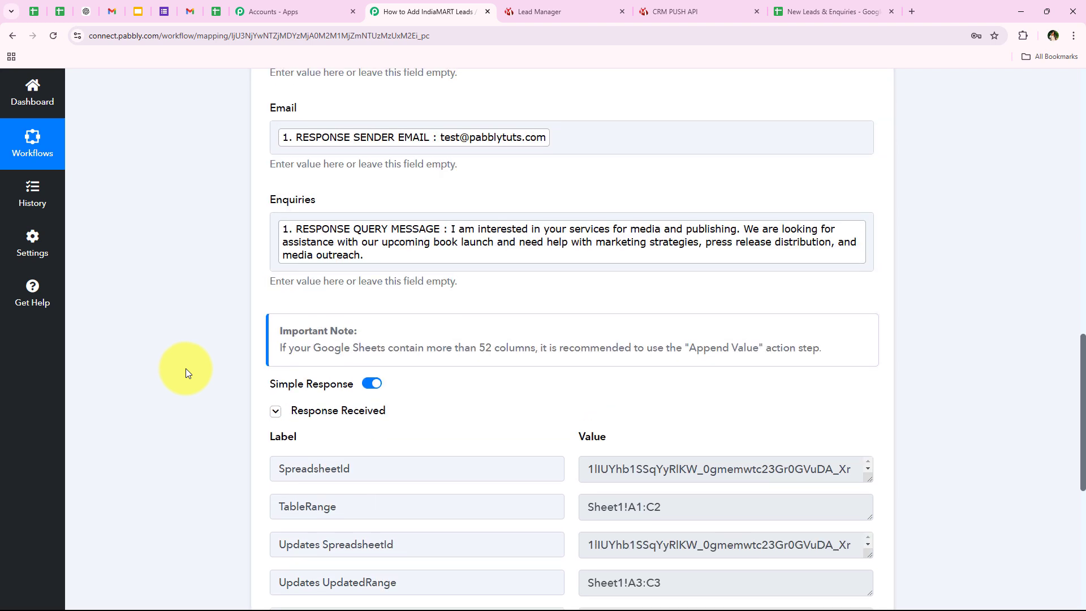
pyautogui.scroll(9, 195, 493)
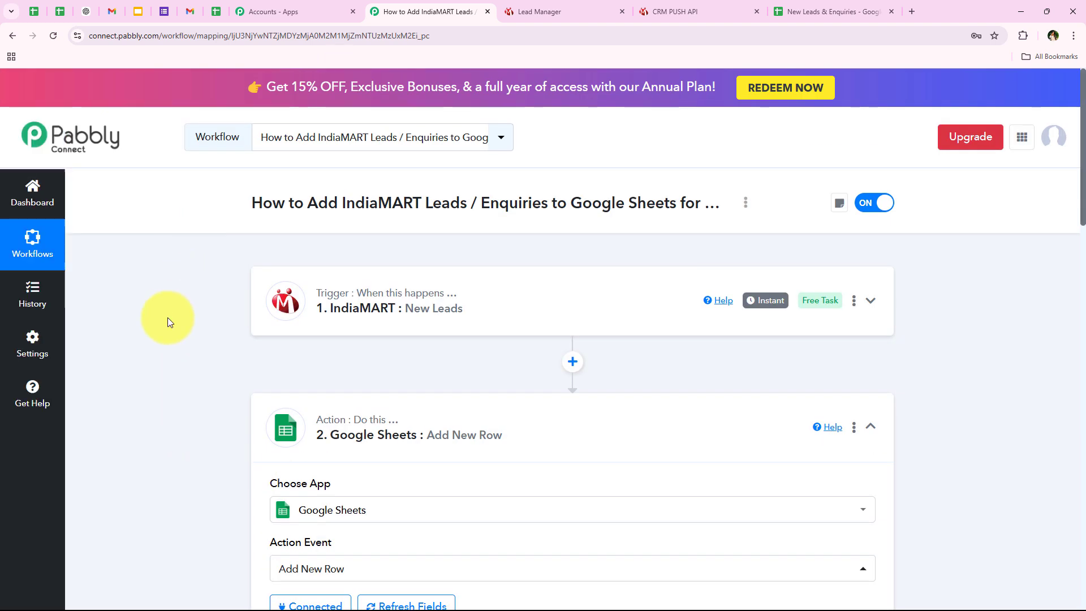
pyautogui.click(474, 415)
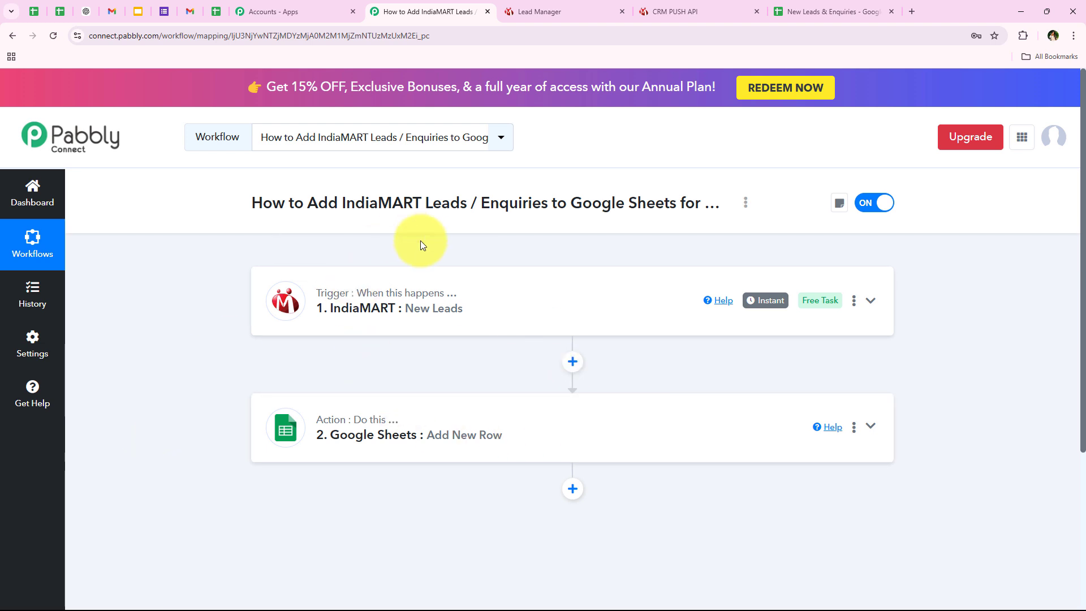
pyautogui.click(874, 8)
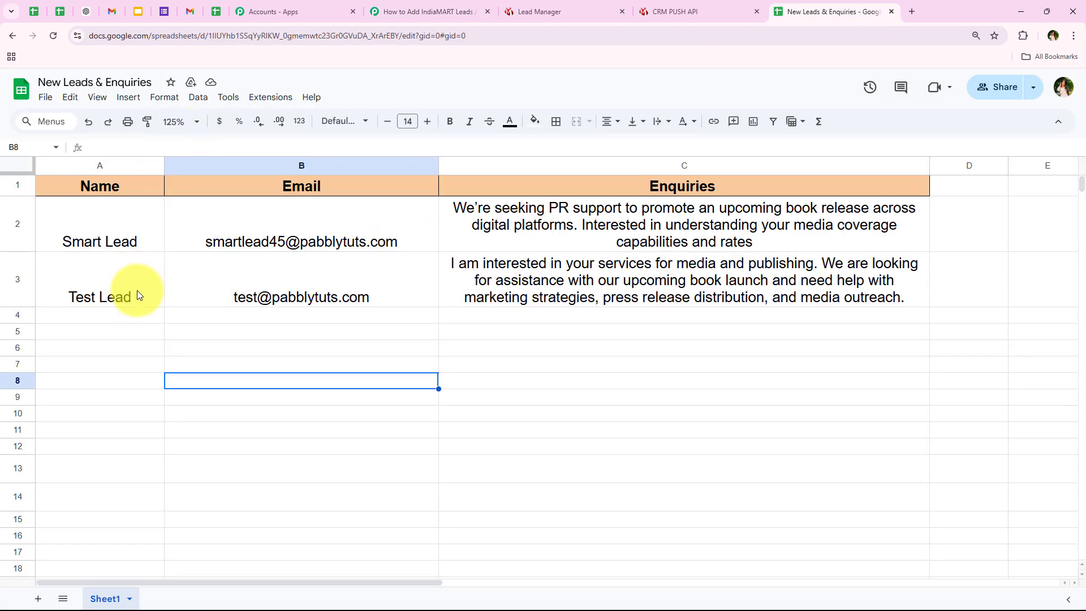
pyautogui.click(110, 272)
pyautogui.click(236, 266)
pyautogui.click(479, 267)
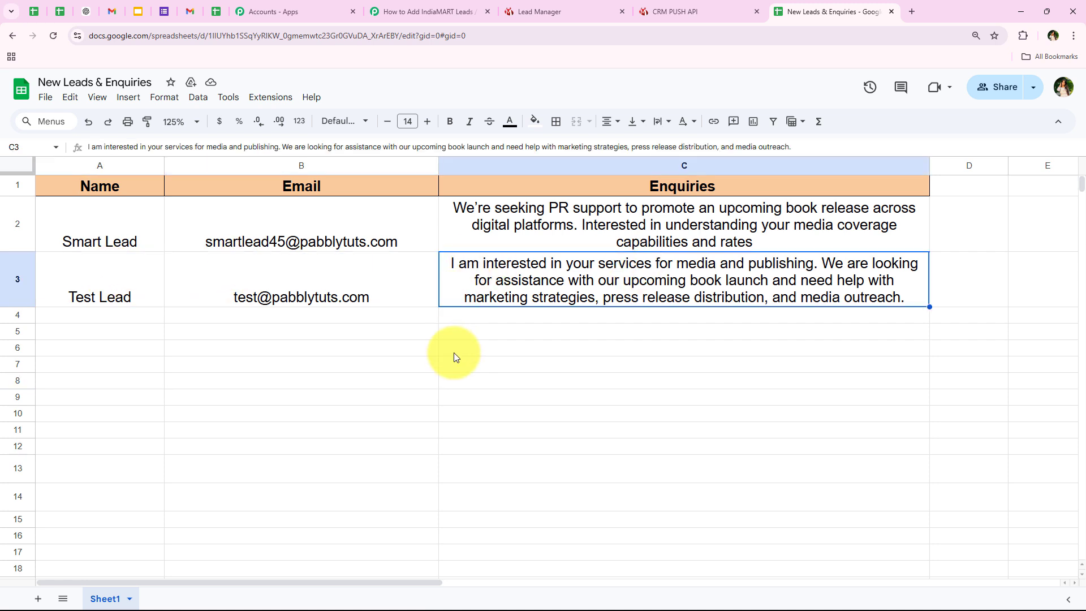
pyautogui.click(536, 366)
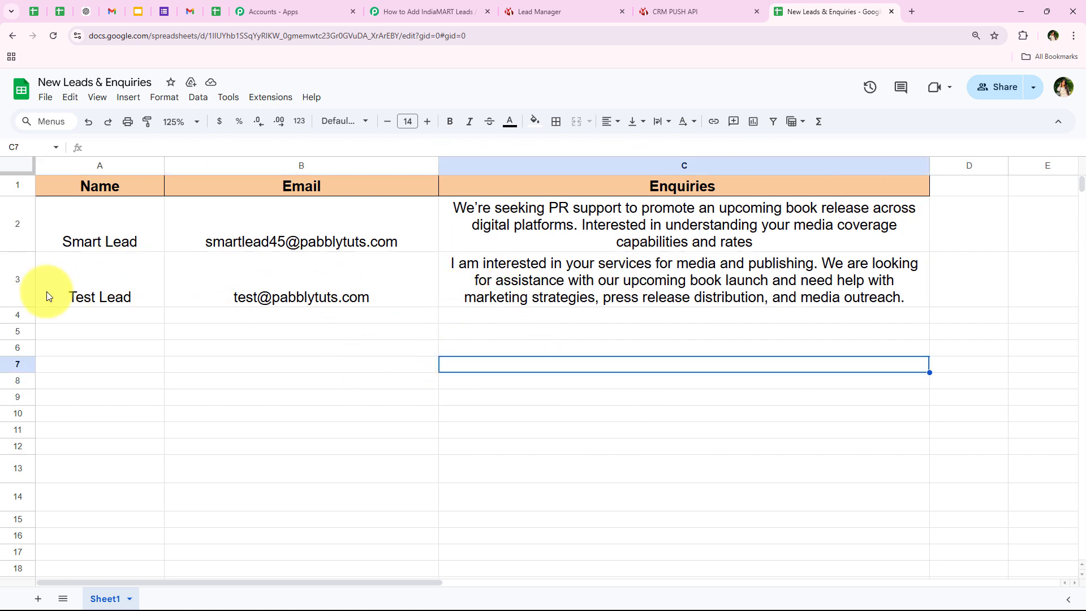
pyautogui.moveTo(49, 293); pyautogui.dragTo(488, 289)
pyautogui.click(412, 9)
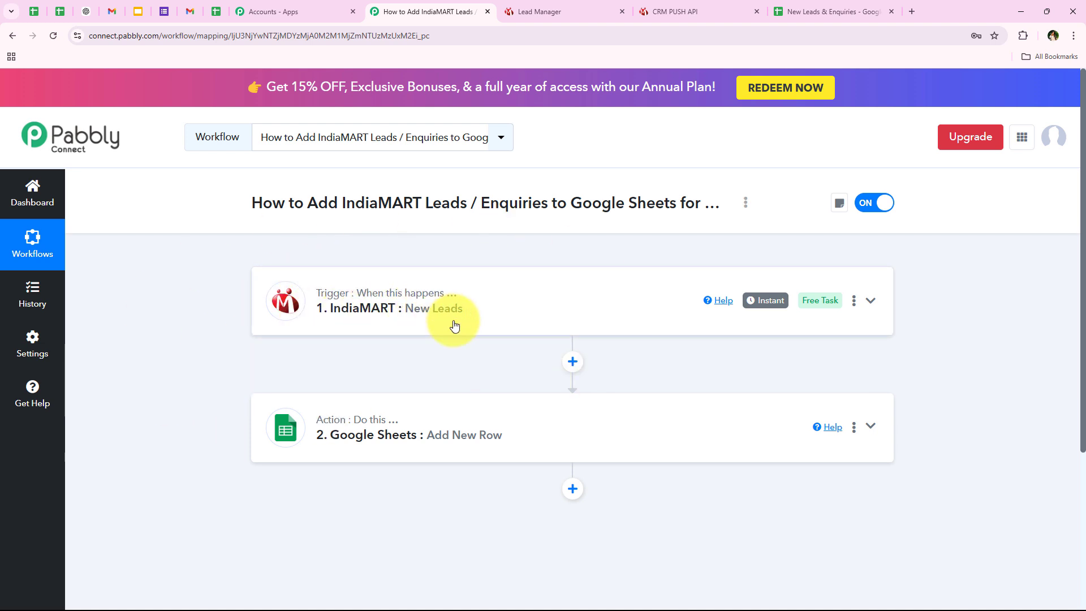
pyautogui.scroll(-1, 340, 441)
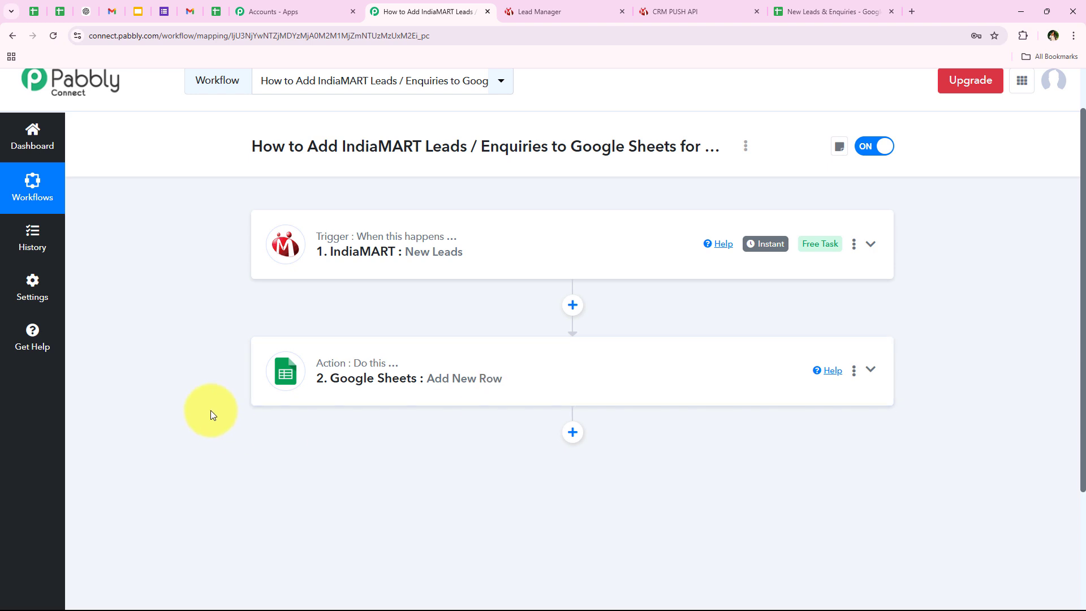
pyautogui.scroll(1, 210, 413)
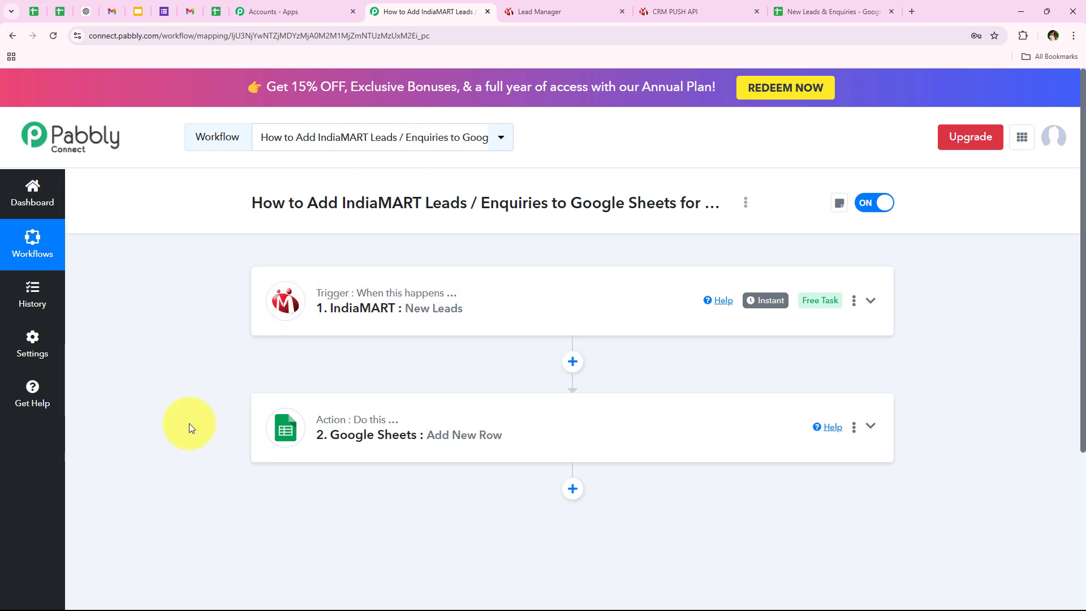
pyautogui.click(832, 11)
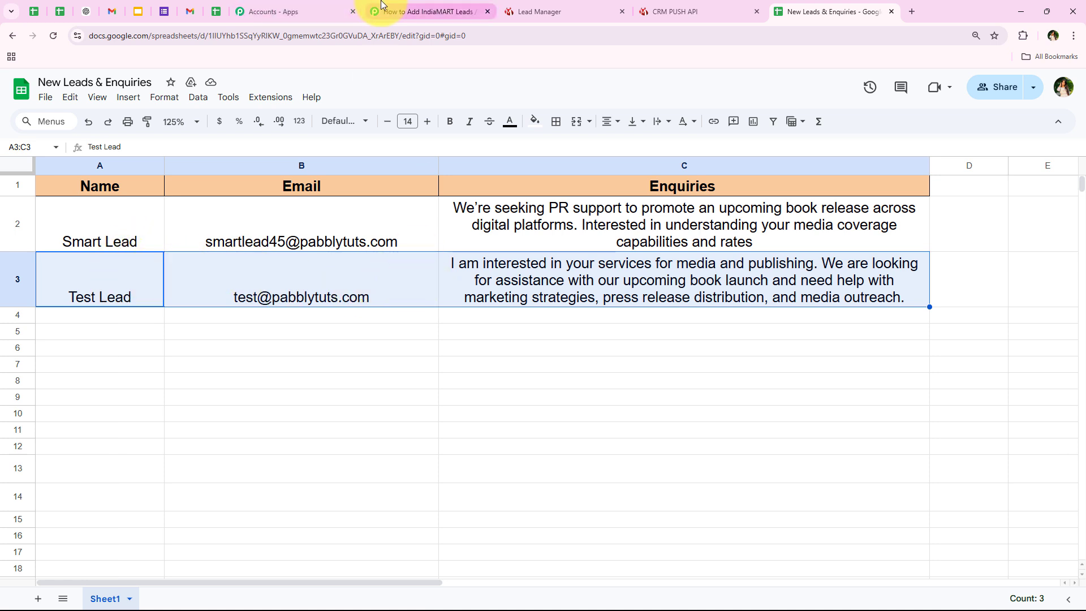
pyautogui.click(410, 7)
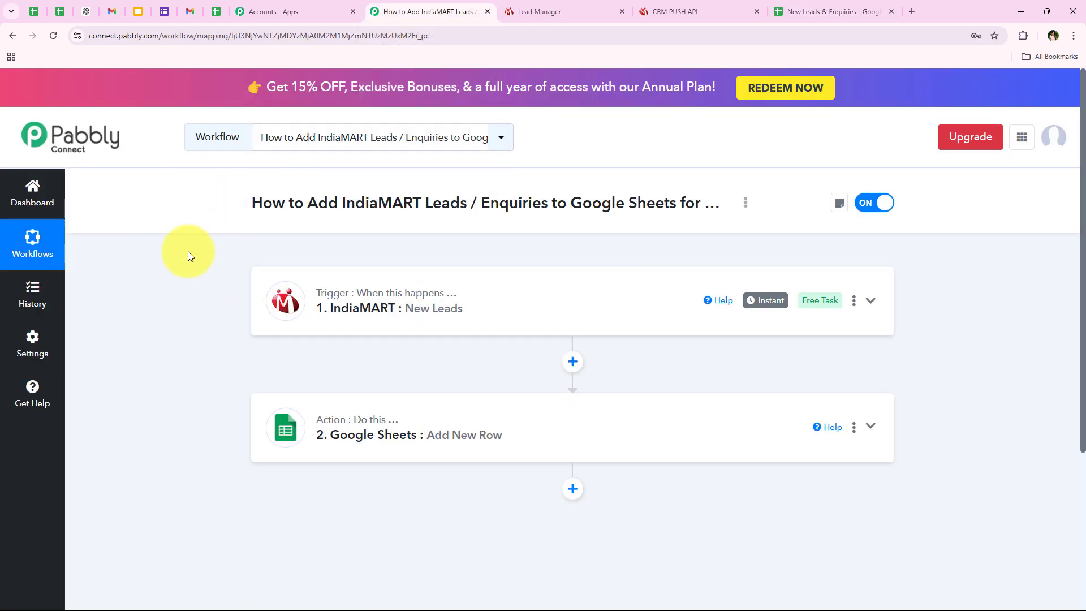